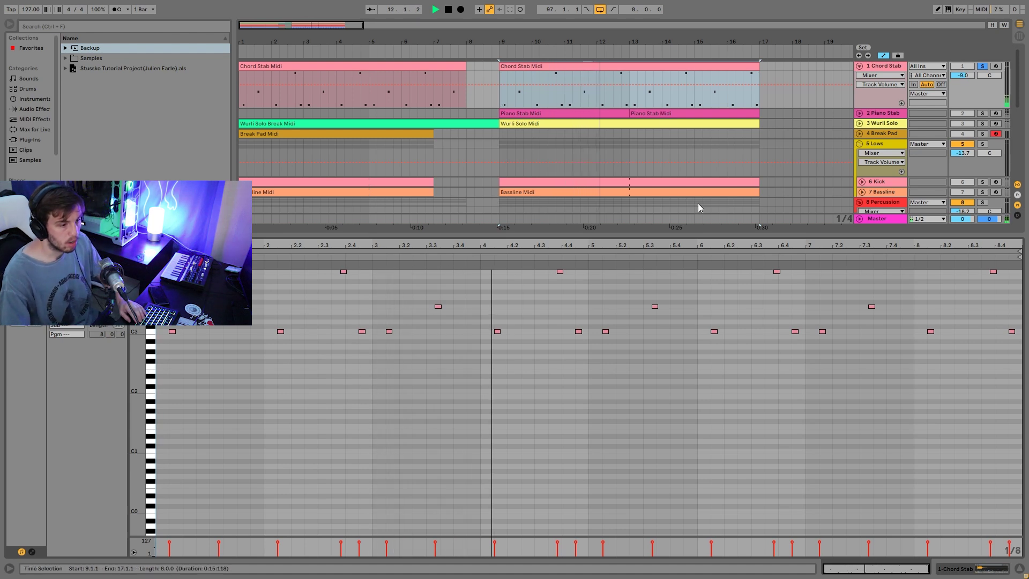
# Stop playback, show the Chord Stab track's devices, and audition it together with the soloed Piano Stab track.
pyautogui.press('space')
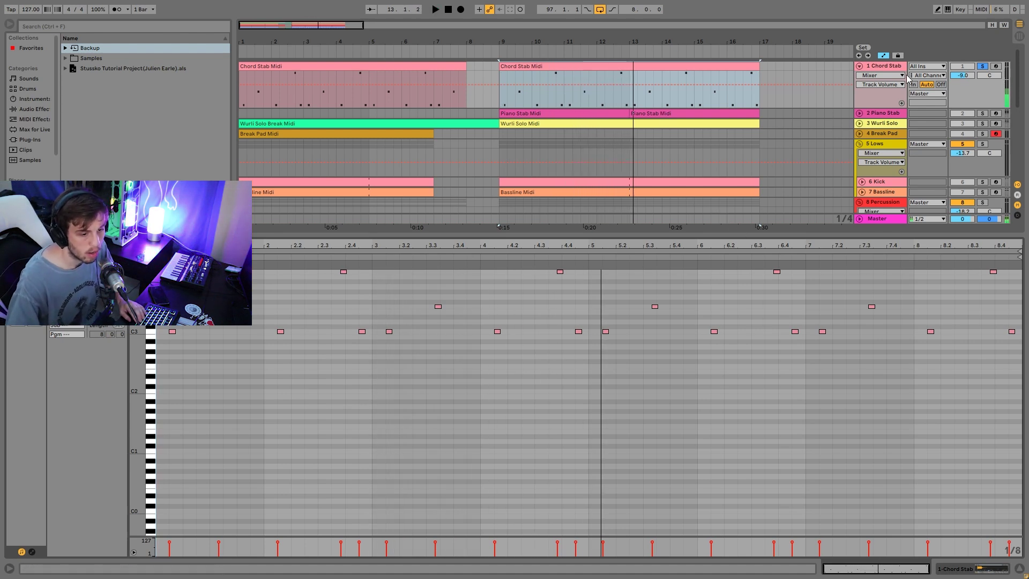
pyautogui.click(886, 67)
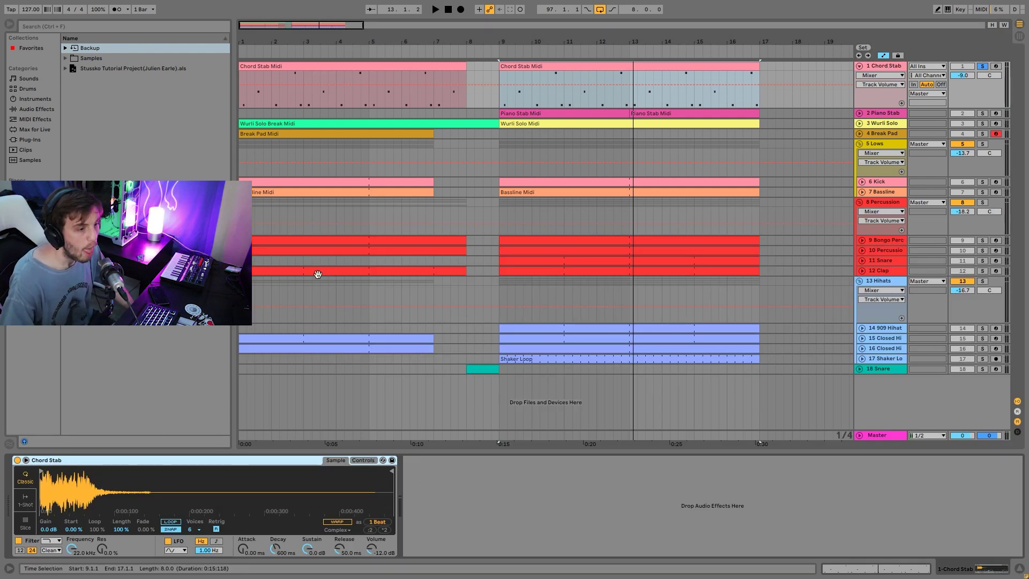
pyautogui.click(983, 114)
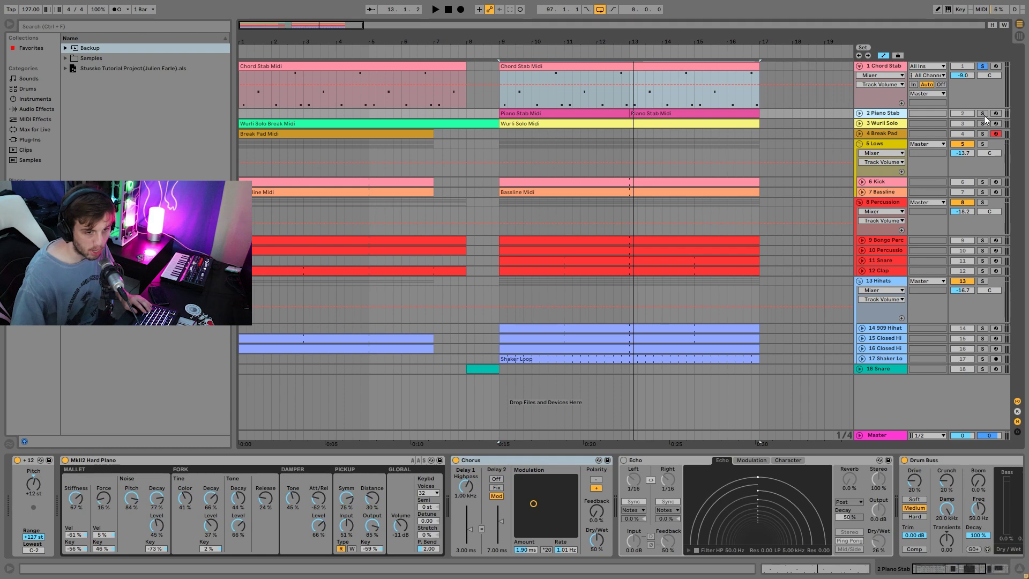
pyautogui.click(891, 68)
pyautogui.press('space')
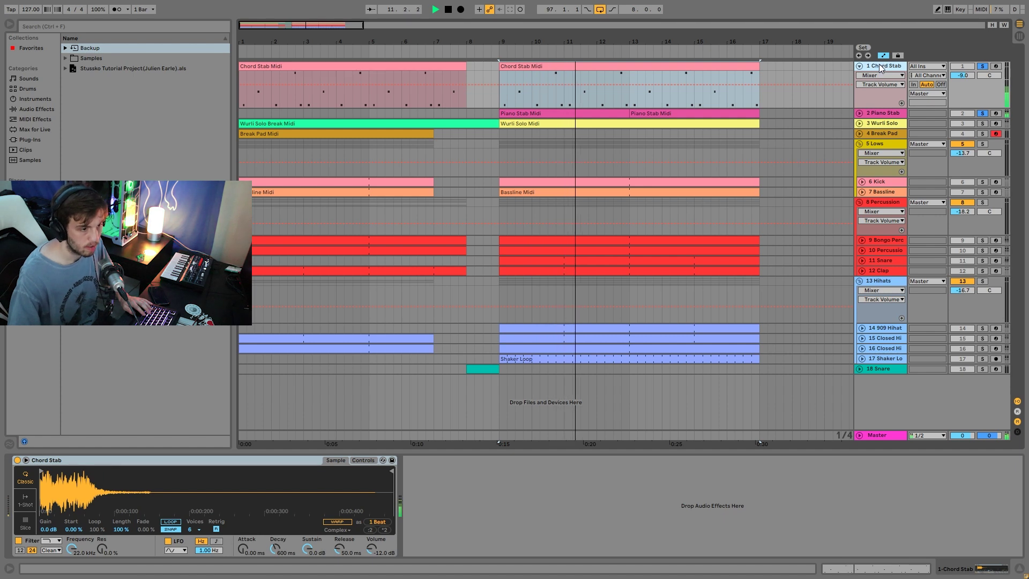
pyautogui.press('space')
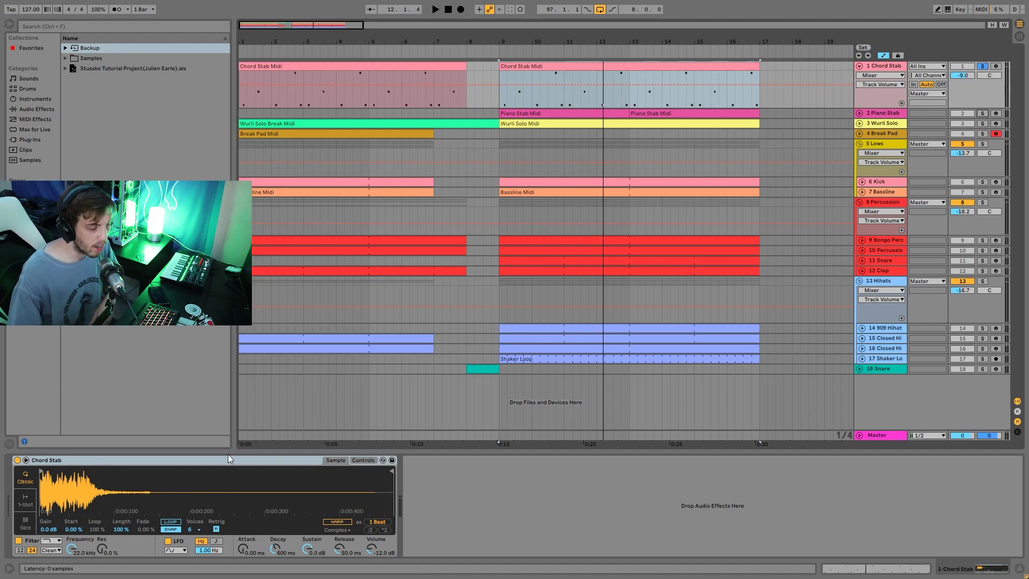
# Play from bar 9 with Chord Stab soloed, then listen again with Piano Stab and Bassline added to the solo.
pyautogui.press('space')
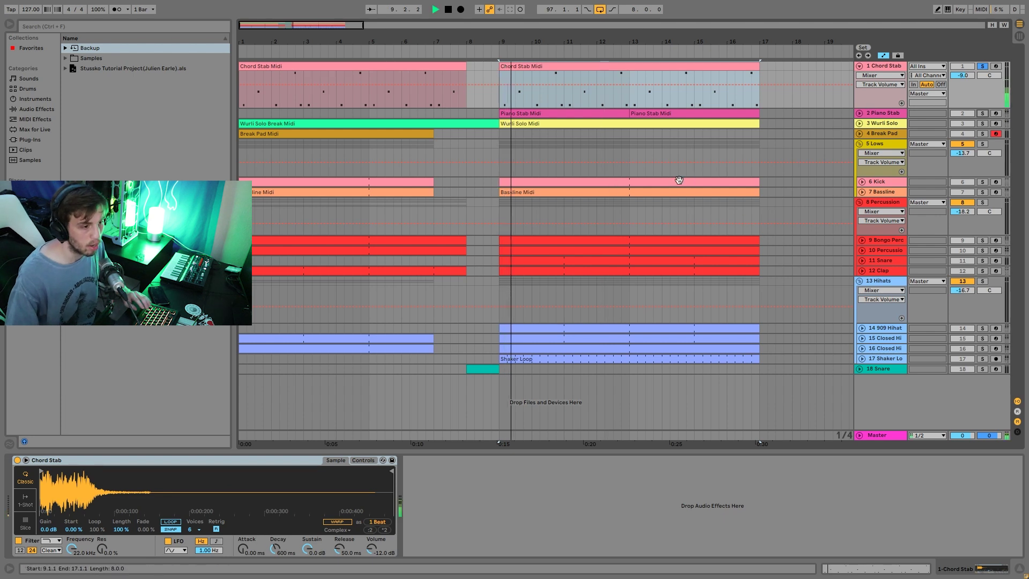
pyautogui.press('space')
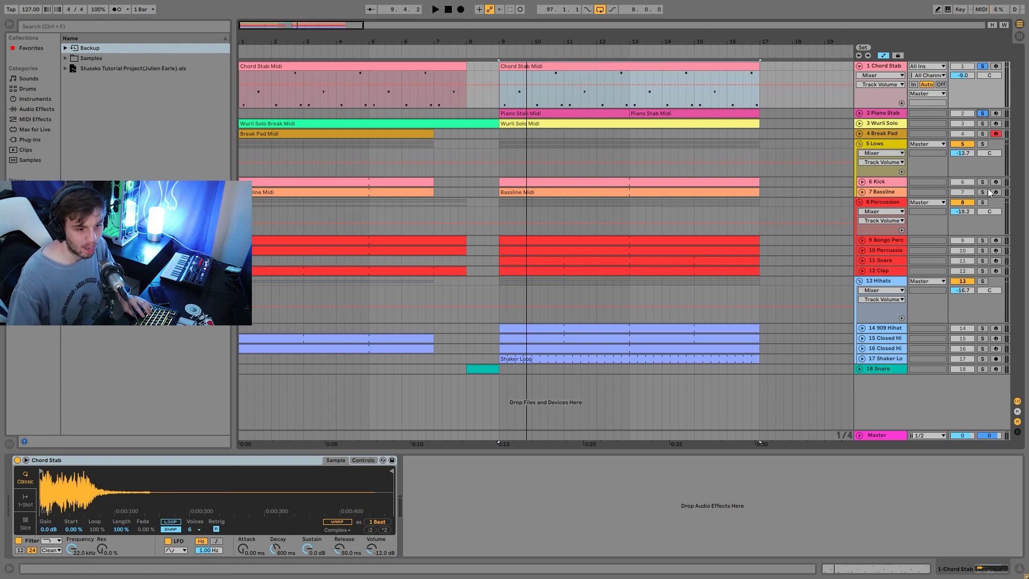
pyautogui.press('space')
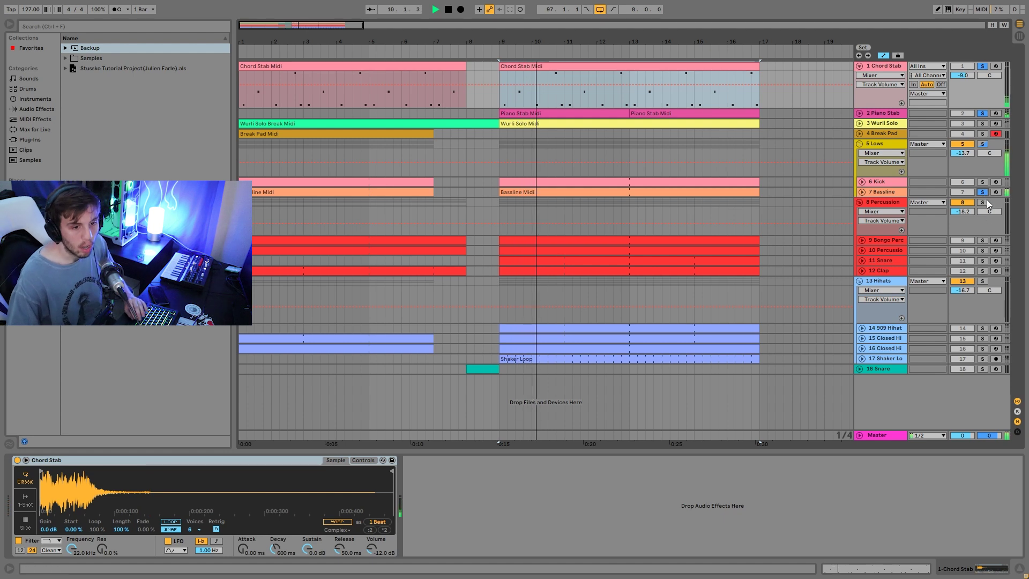
pyautogui.press('space')
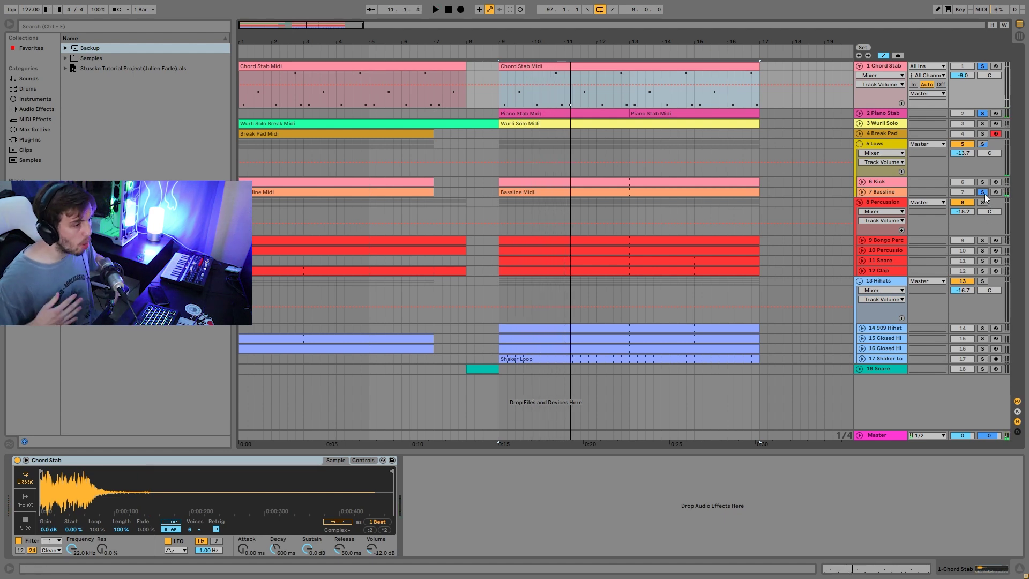
# Clear the active track solos, then unfold and solo the Piano Stab track.
pyautogui.click(988, 193)
pyautogui.click(882, 69)
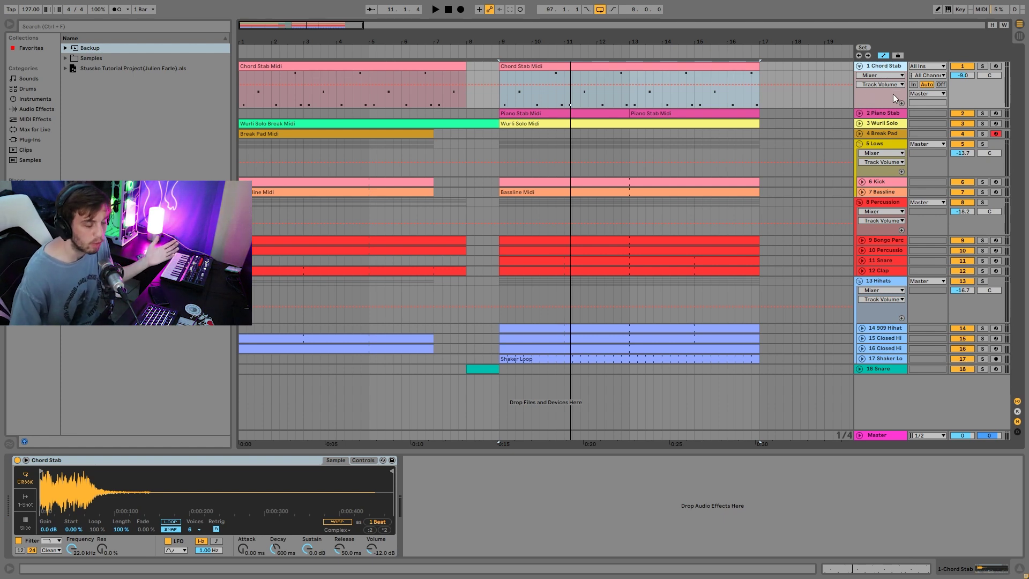
pyautogui.click(870, 114)
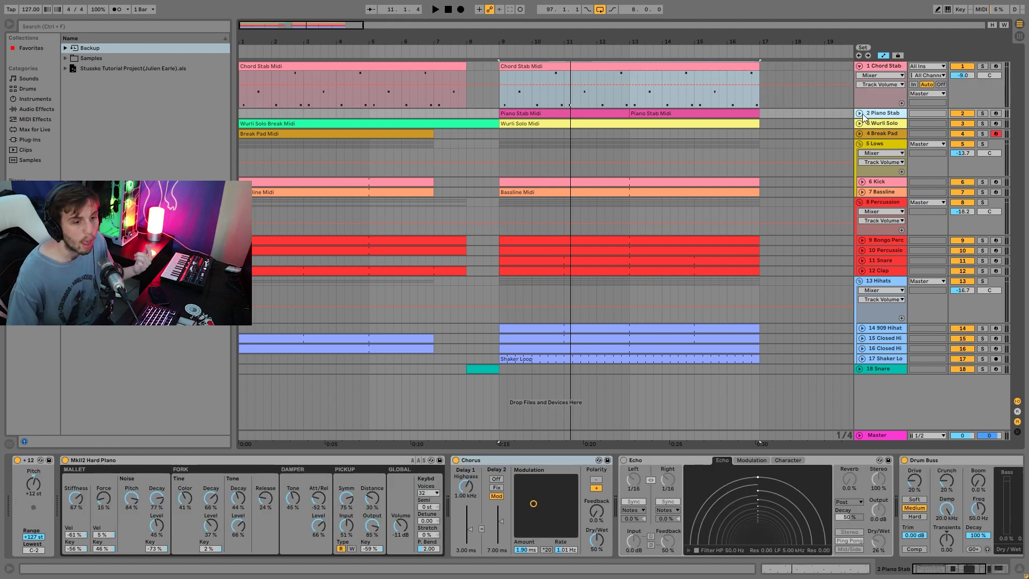
pyautogui.click(859, 113)
pyautogui.click(982, 115)
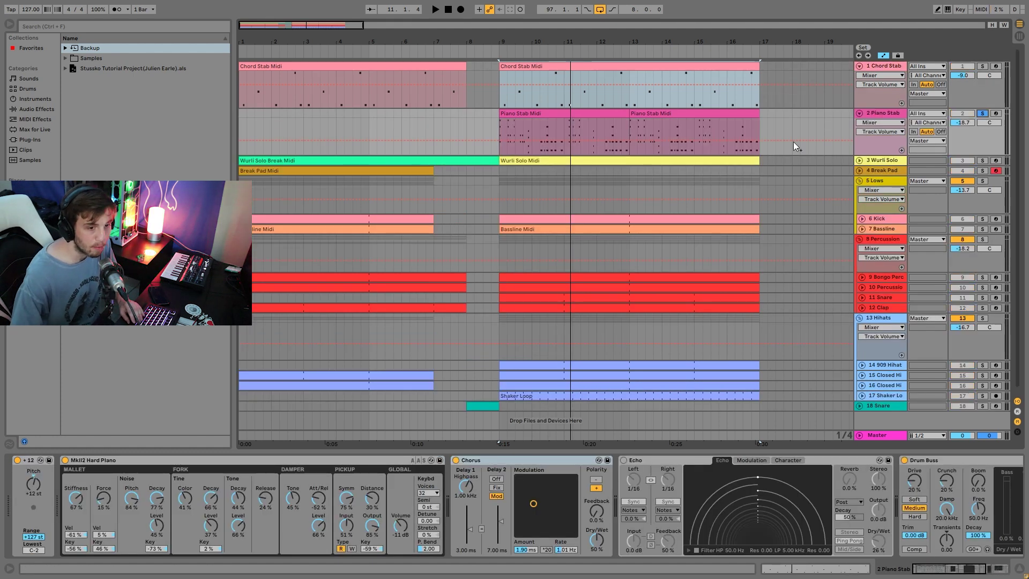
# Play the first Piano Stab clip from bar 9 and delete the Echo effect from its track.
pyautogui.click(544, 112)
pyautogui.press('space')
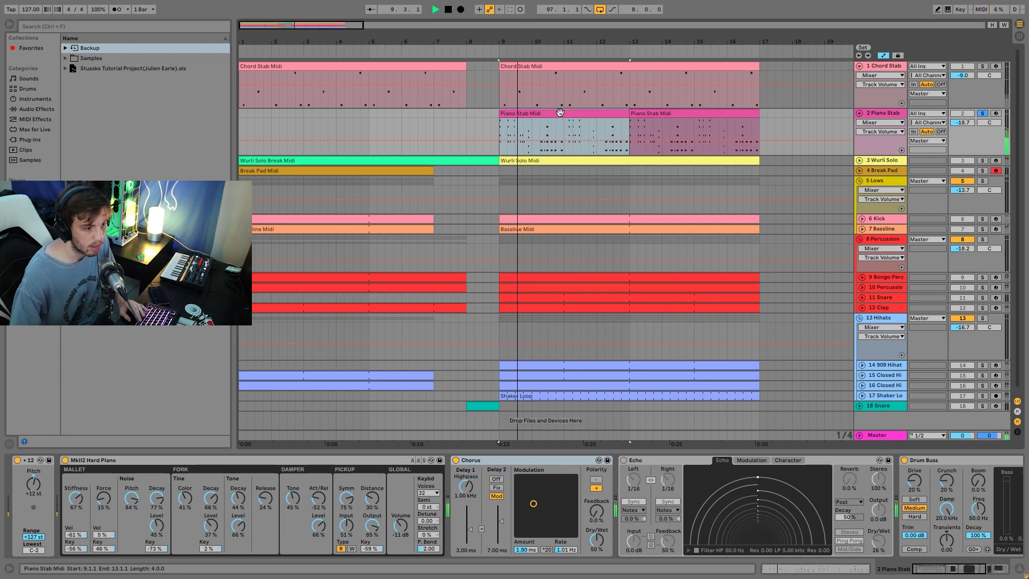
pyautogui.click(636, 460)
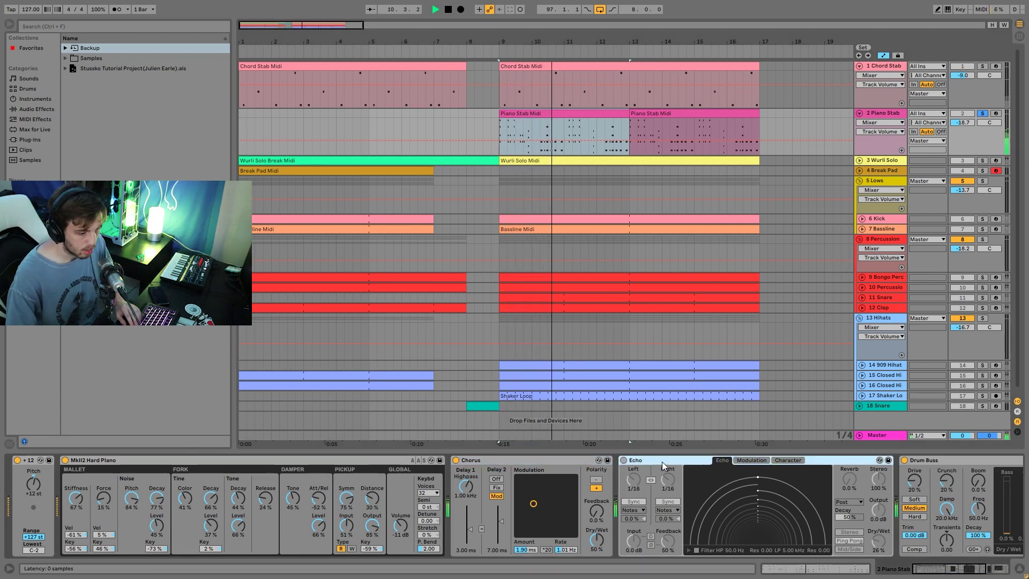
pyautogui.press('Delete')
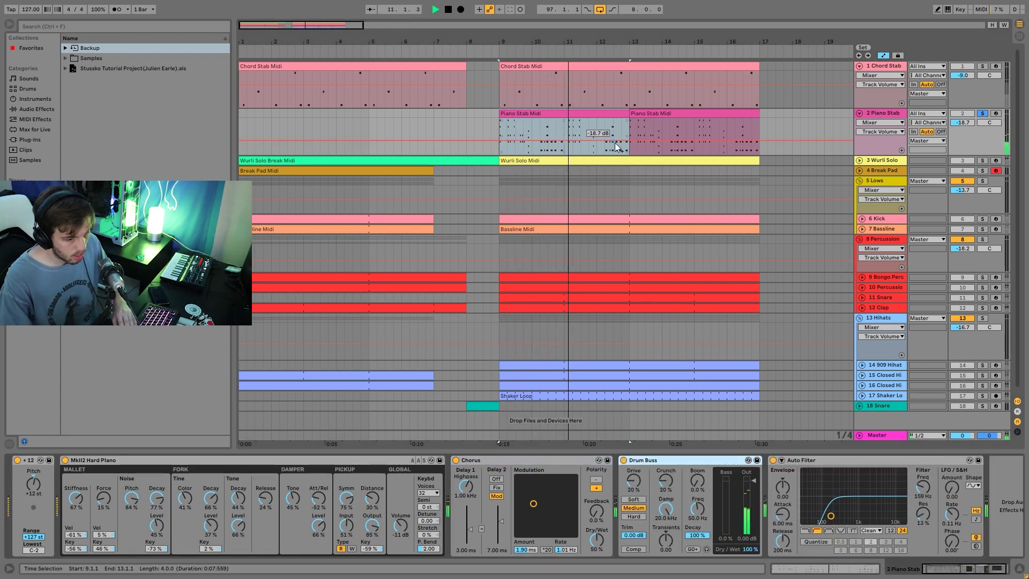
# Open the first Piano Stab clip's notes and select its opening notes and the stacked chord just before 2.3 for inspection.
pyautogui.doubleClick(603, 114)
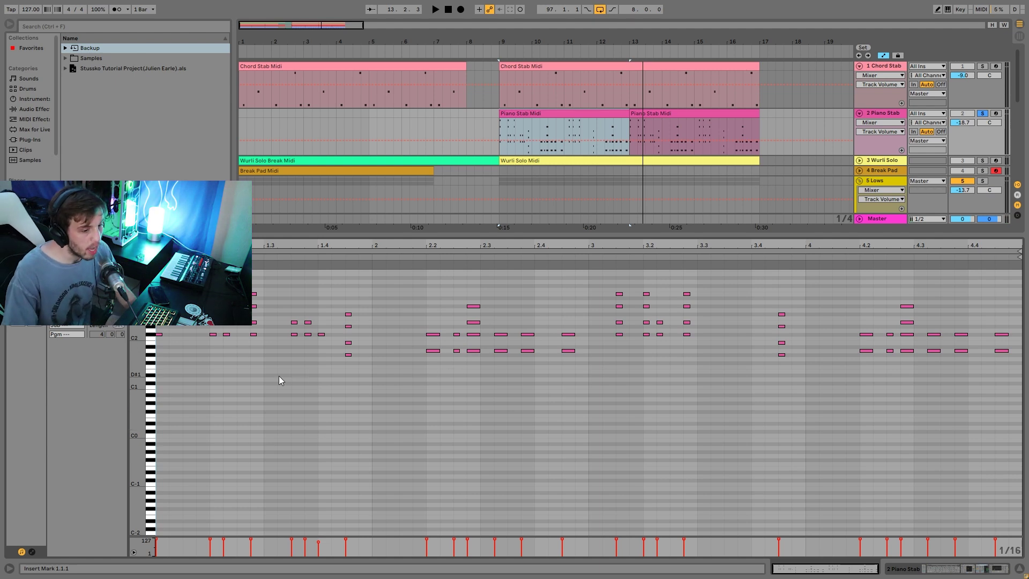
pyautogui.click(163, 343)
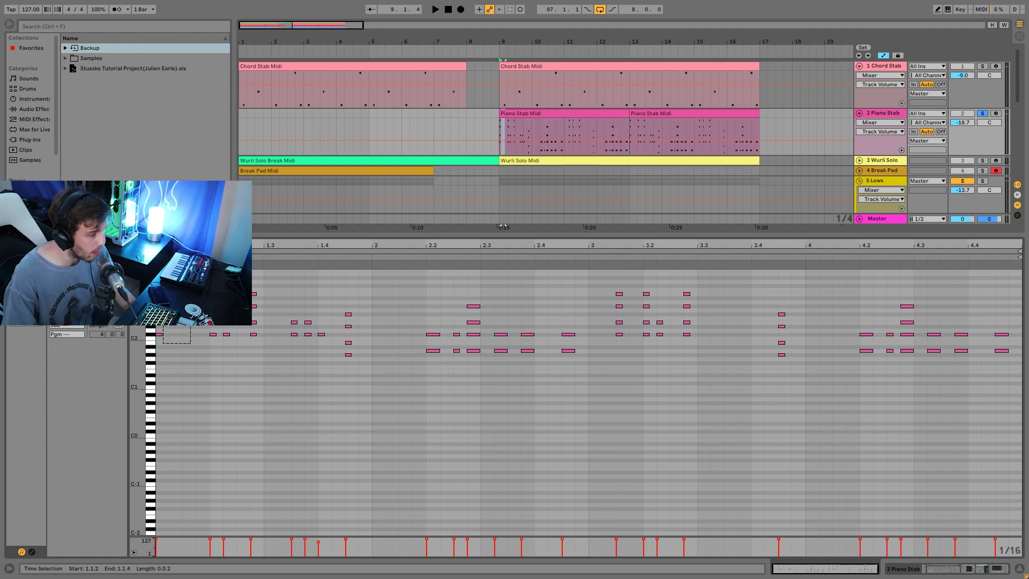
pyautogui.hotkey('shift', 'Right')
pyautogui.hotkey('shift', 'Right')
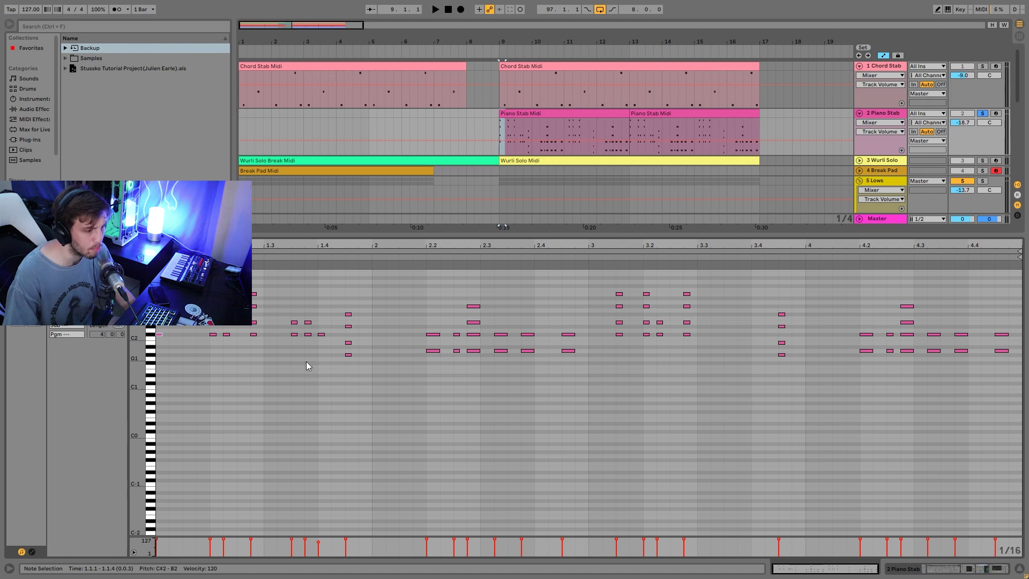
pyautogui.click(359, 392)
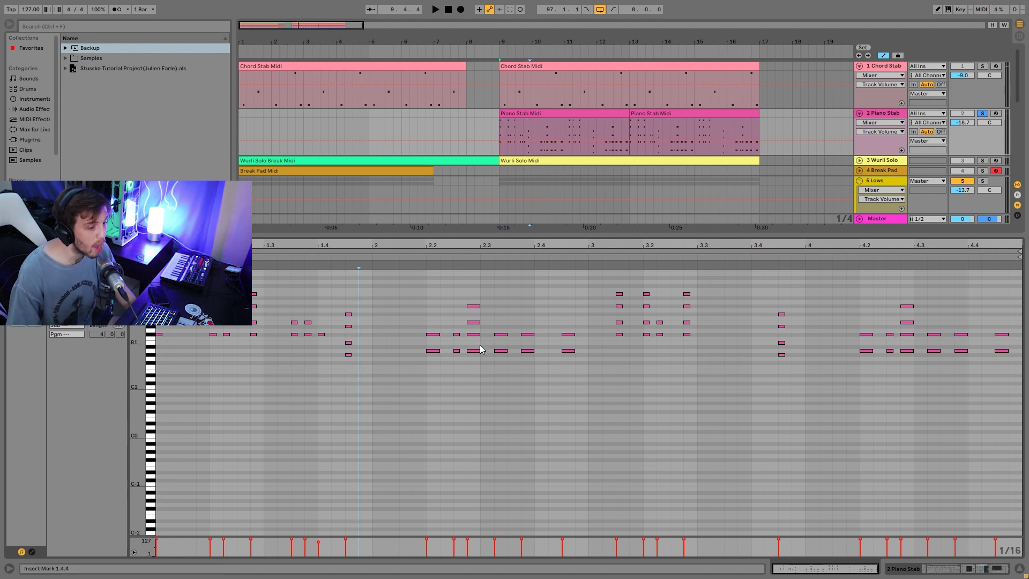
pyautogui.moveTo(474, 367)
pyautogui.mouseDown()
pyautogui.moveTo(483, 294)
pyautogui.moveTo(501, 270)
pyautogui.mouseUp()
pyautogui.click(478, 385)
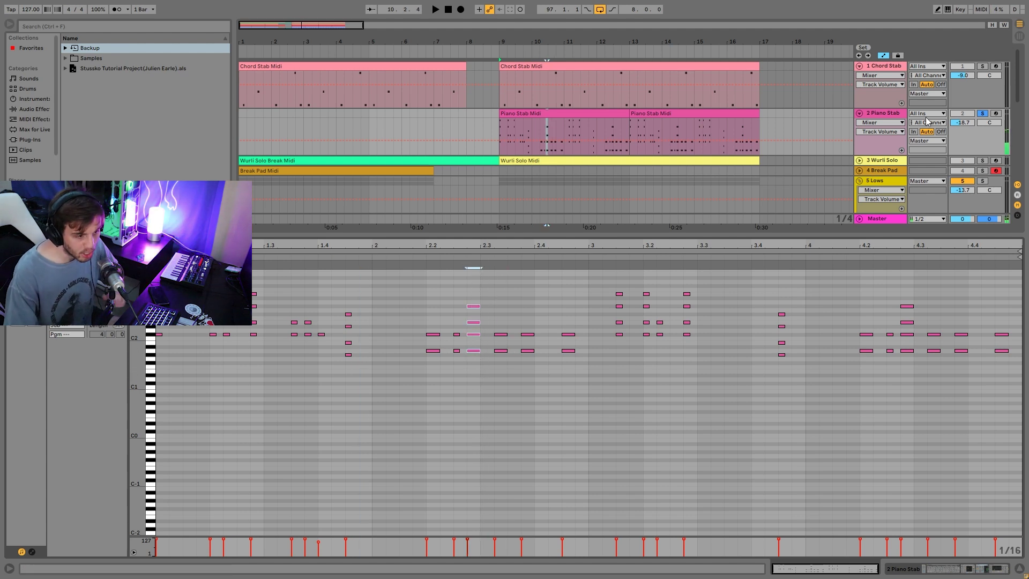
# Add the Bassline track to the solo and play it together with Piano Stab from bar 9.
pyautogui.scroll(-2, 918, 177)
pyautogui.keyDown('ctrl'); pyautogui.click(983, 209); pyautogui.keyUp('ctrl')
pyautogui.press('space')
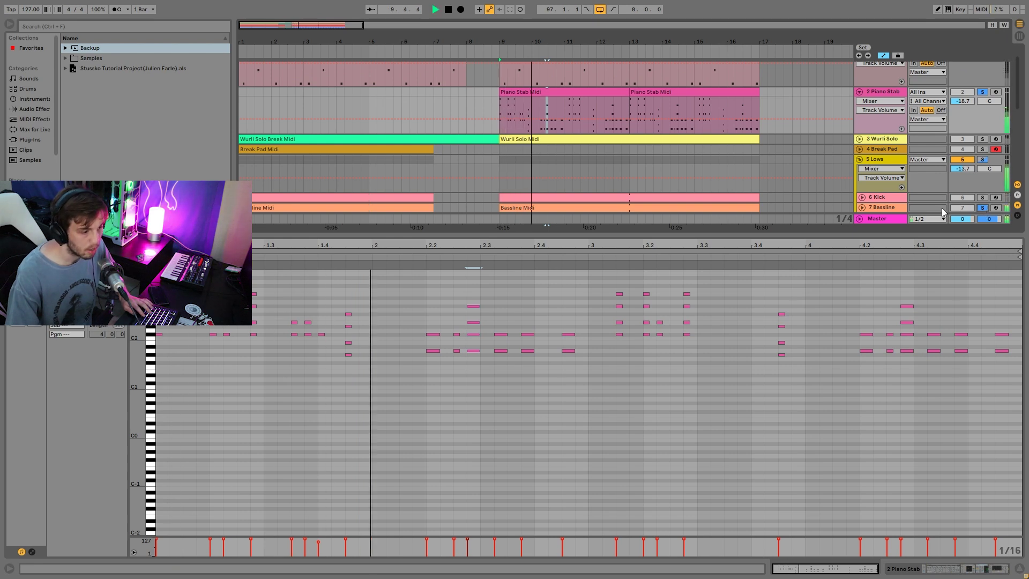
pyautogui.press('space')
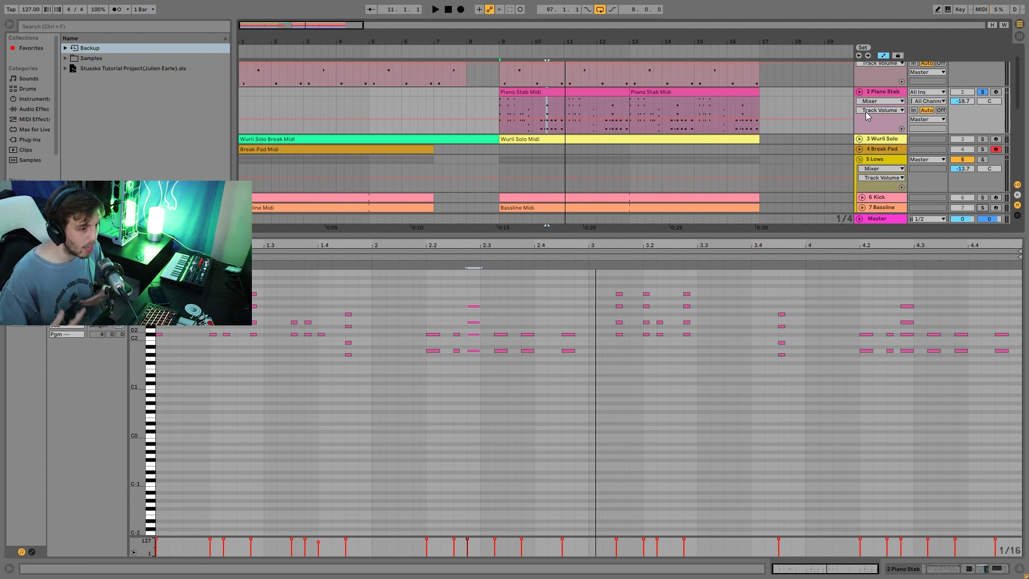
# Play the full mix from bar 9 without any solos and show the Piano Stab track's devices.
pyautogui.press('space')
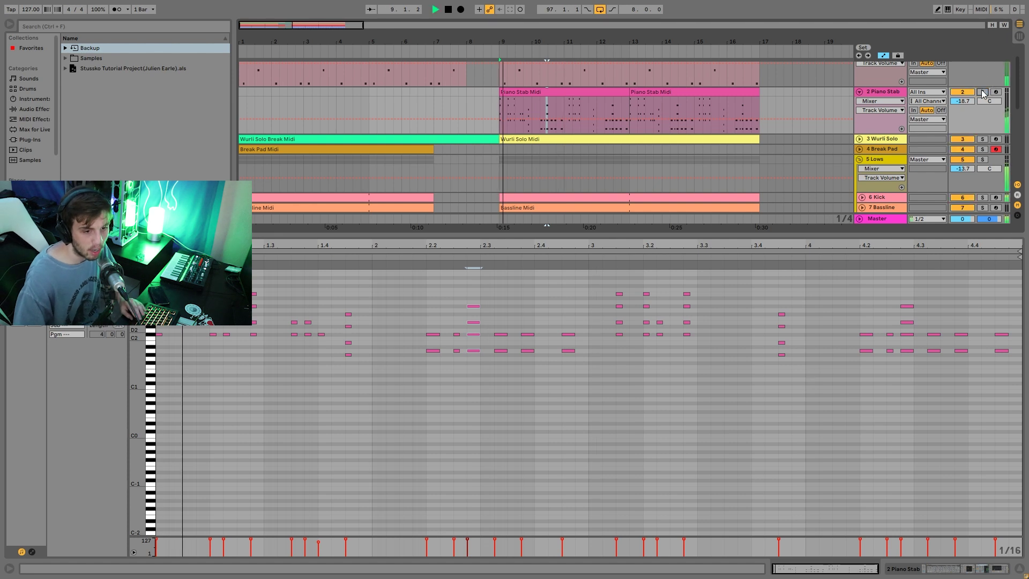
pyautogui.click(890, 91)
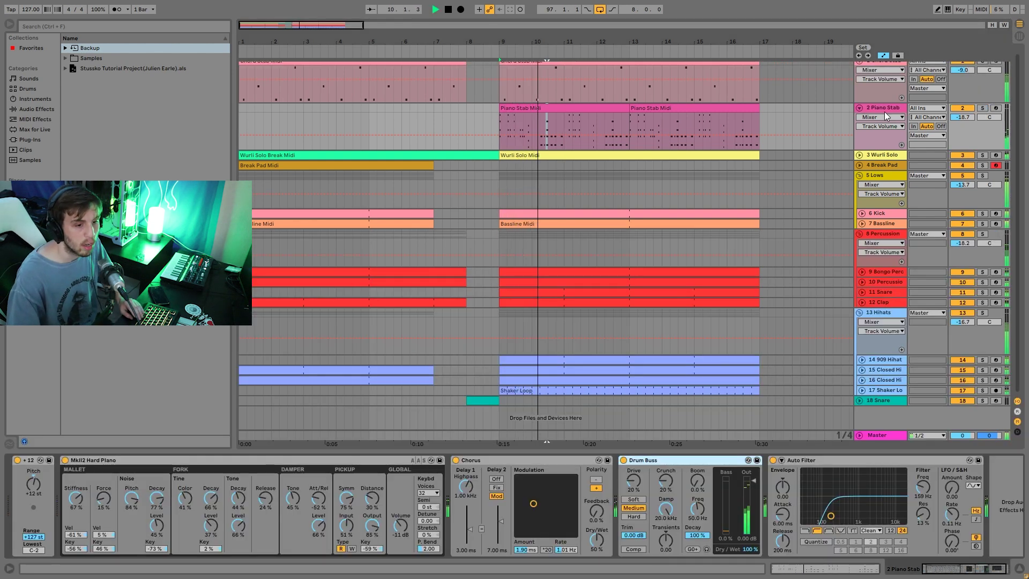
pyautogui.press('space')
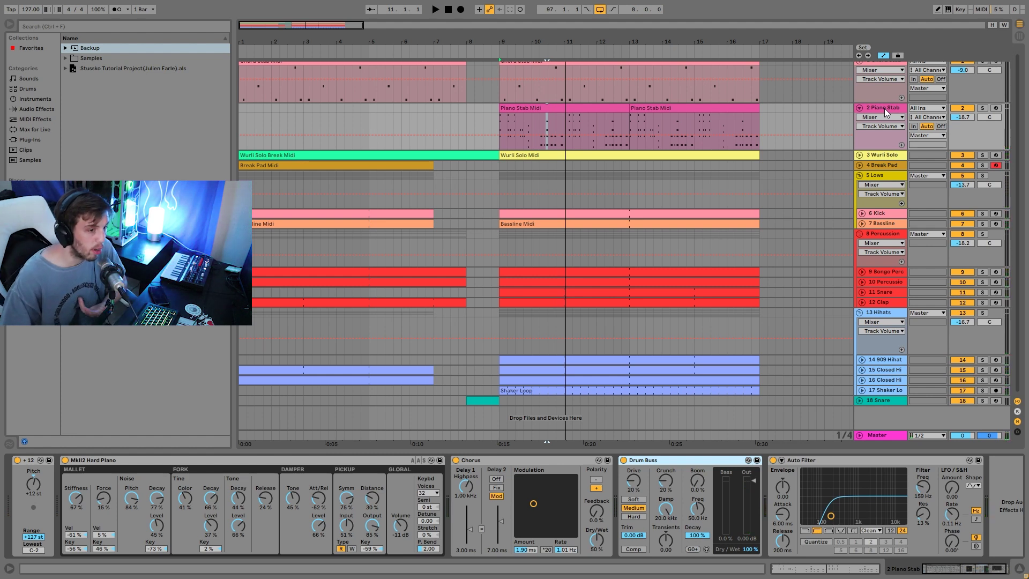
# Play the arrangement from bar 1 to hear the section without the Piano Stab.
pyautogui.scroll(1, 815, 198)
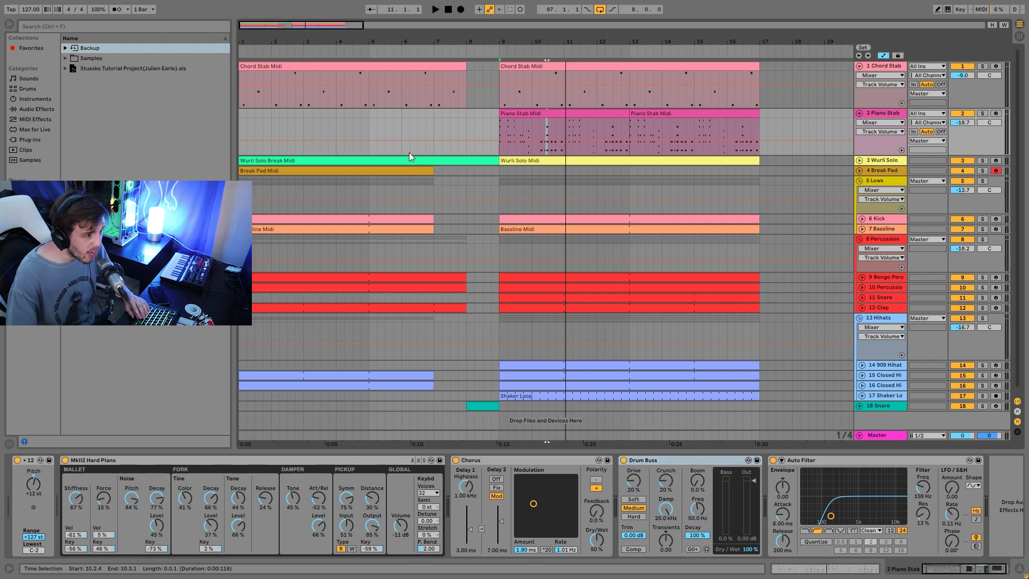
pyautogui.click(239, 114)
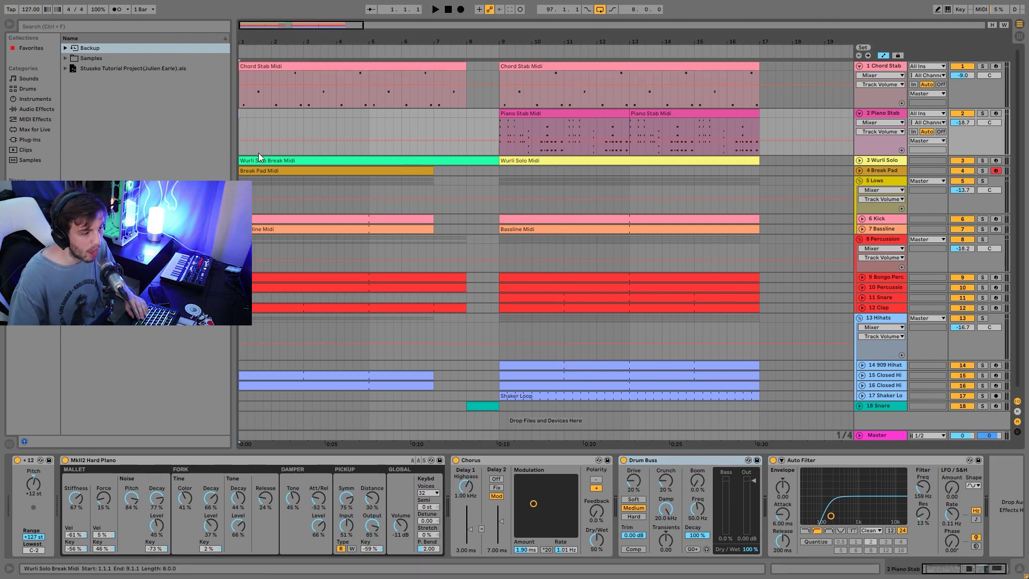
pyautogui.press('space')
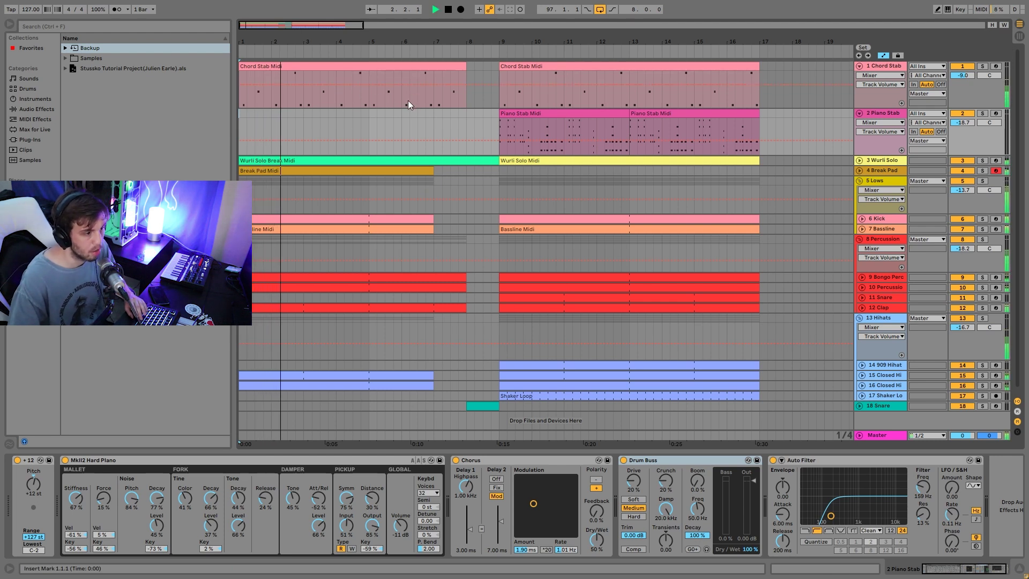
pyautogui.press('space')
# Play the full mix from the start of the first Piano Stab clip at bar 9.
pyautogui.click(505, 128)
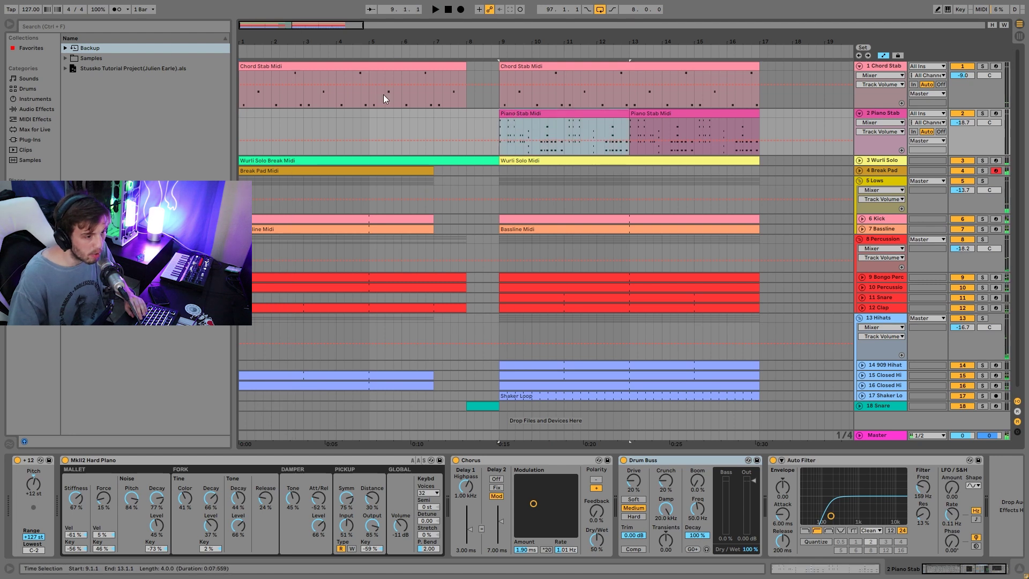
pyautogui.press('space')
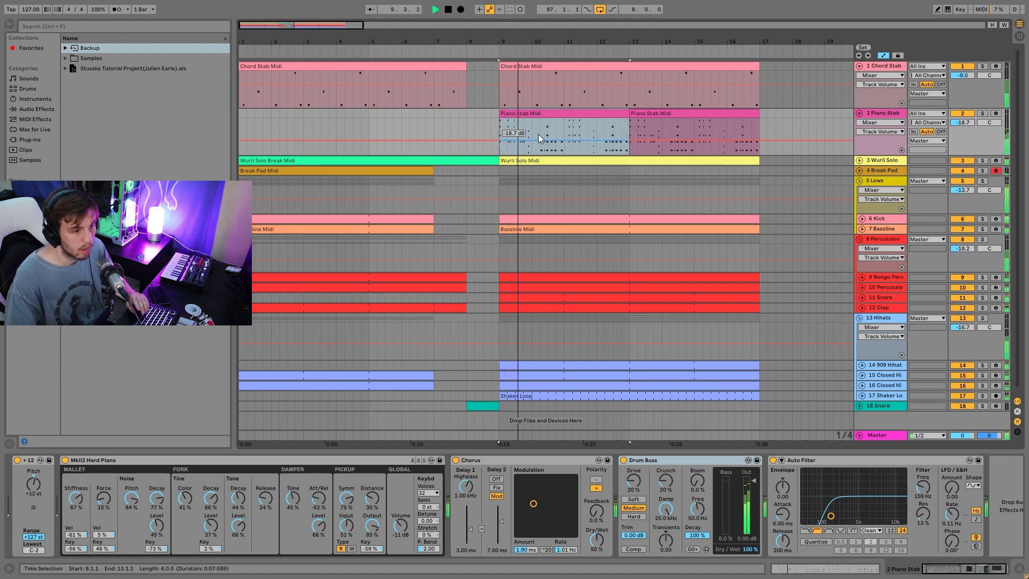
pyautogui.press('space')
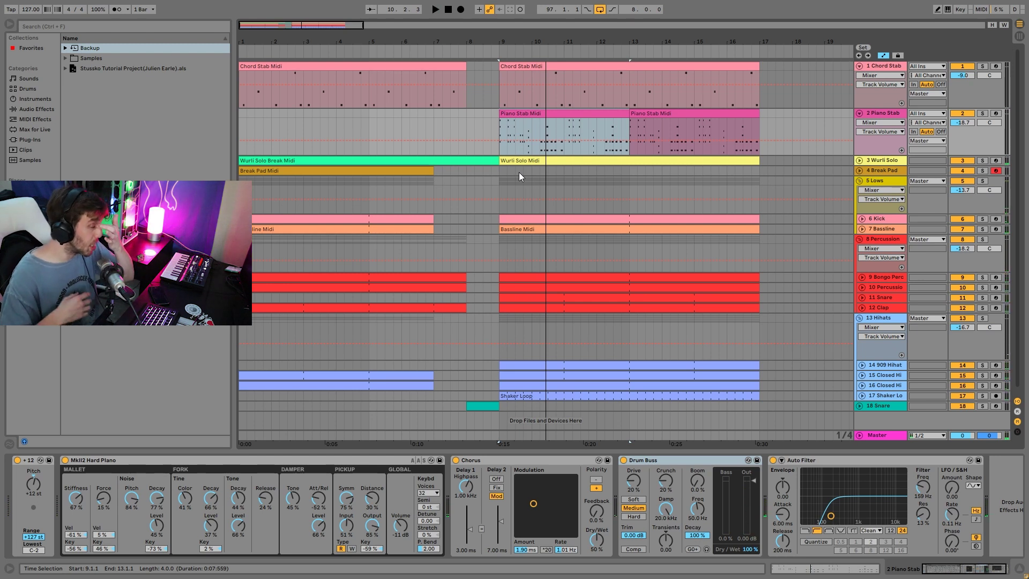
# Solo the Piano Stab track and examine the Chorus in its device chain.
pyautogui.click(985, 114)
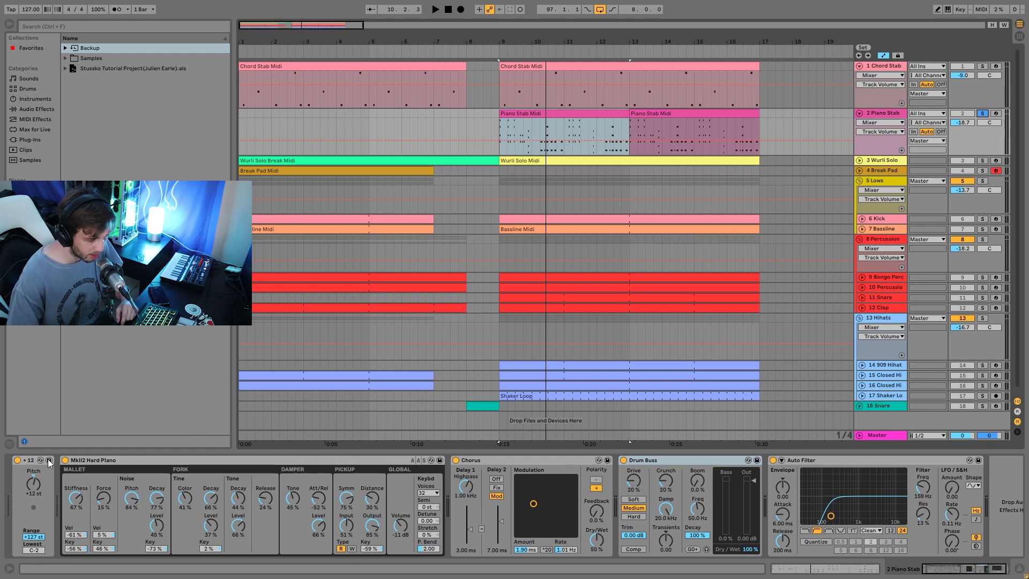
pyautogui.click(518, 459)
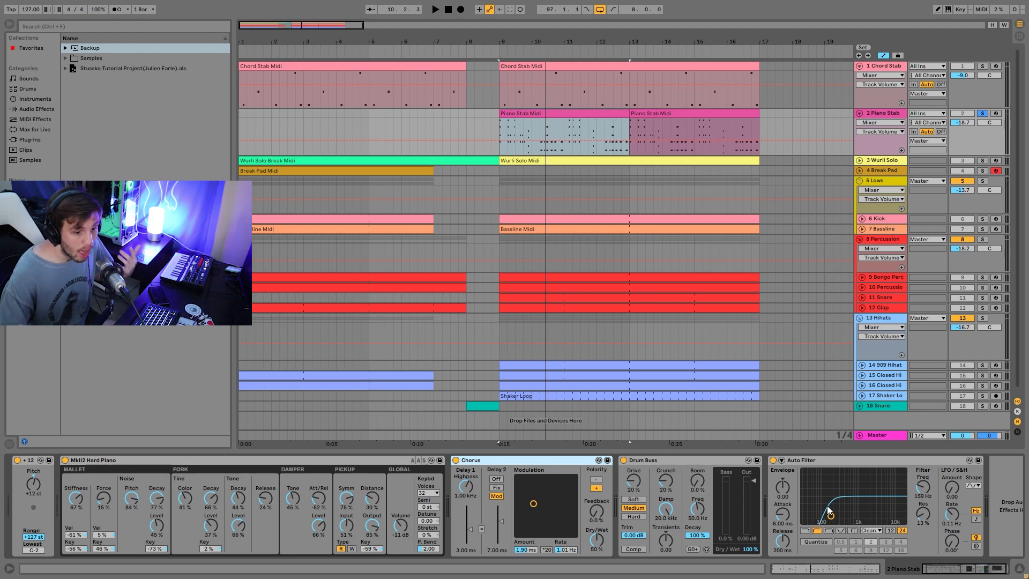
# Solo the Wurli Solo track in place of Piano Stab and unfold it.
pyautogui.click(982, 161)
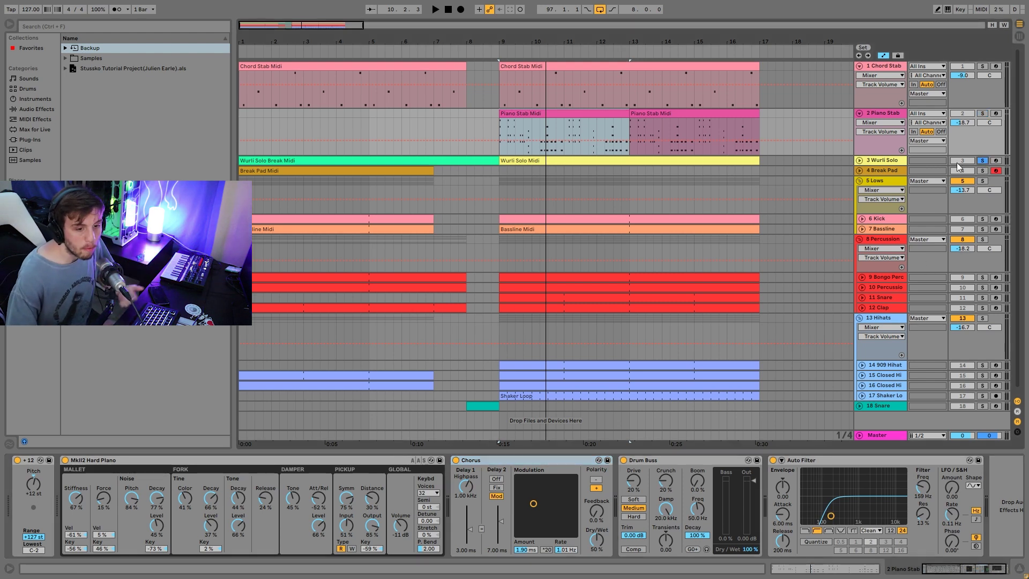
pyautogui.click(860, 161)
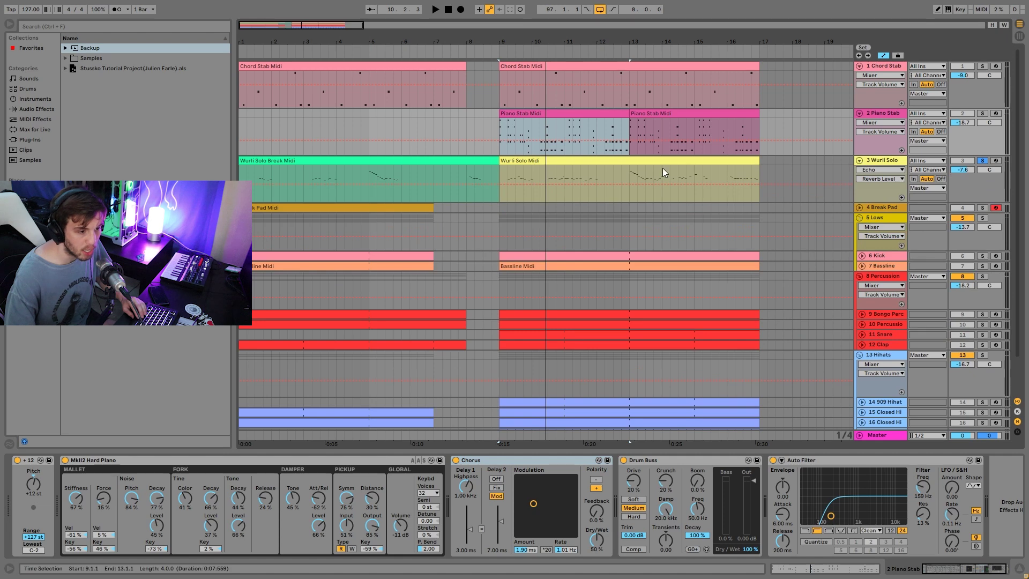
# Play the soloed Wurli Solo Midi clip from bar 9 with its notes open for viewing.
pyautogui.click(651, 160)
pyautogui.press('space')
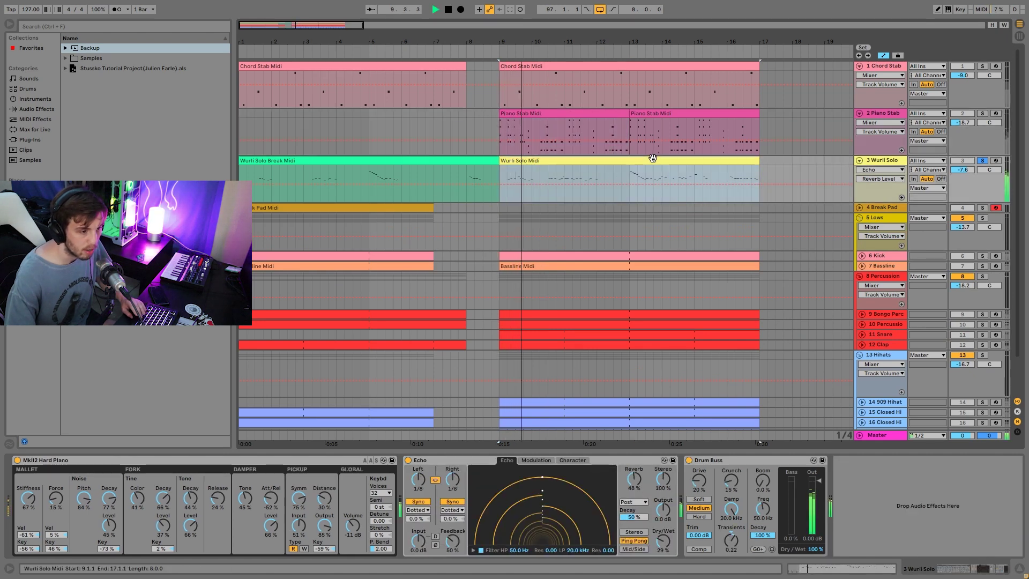
pyautogui.doubleClick(653, 160)
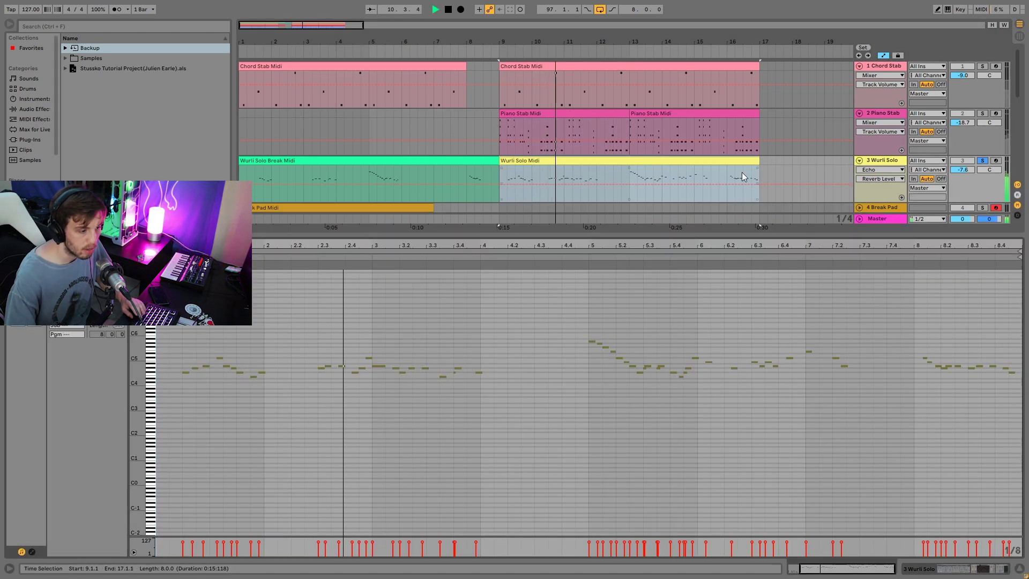
pyautogui.click(480, 395)
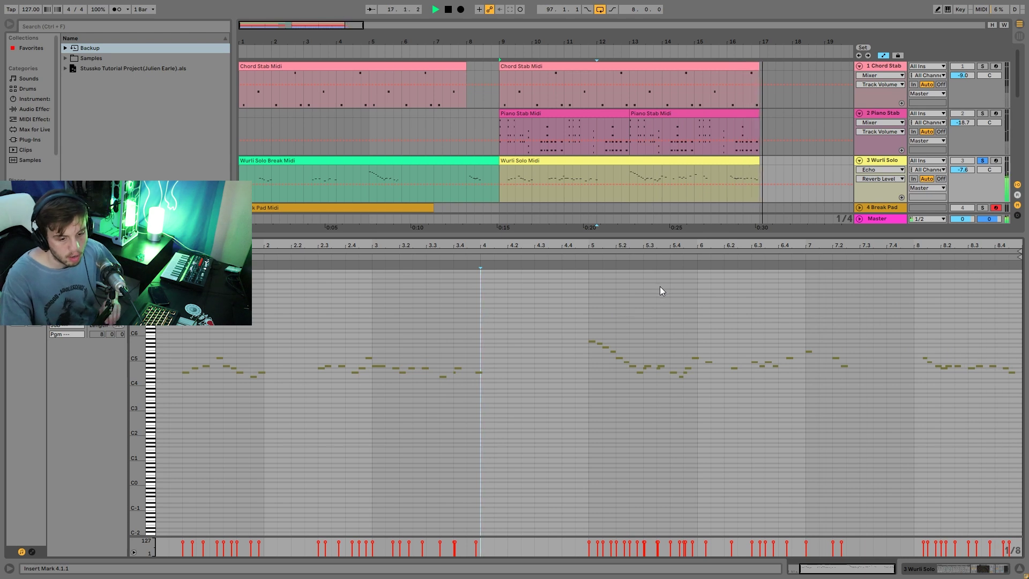
pyautogui.press('space')
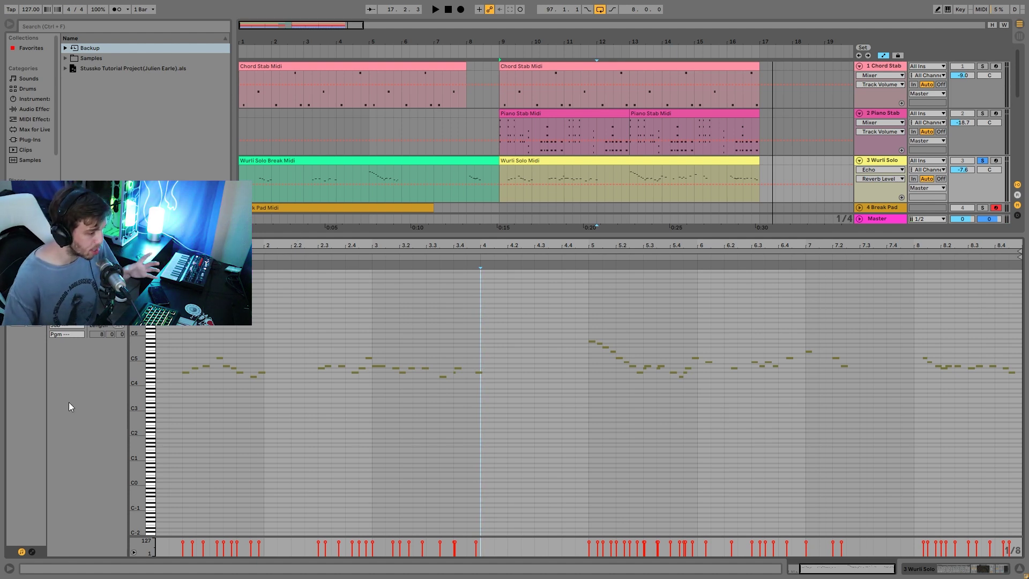
# Audition the opening phrase of the Wurli Solo Midi clip note by note, and briefly fold the piano roll to only the used pitches.
pyautogui.moveTo(137, 385); pyautogui.dragTo(157, 385)
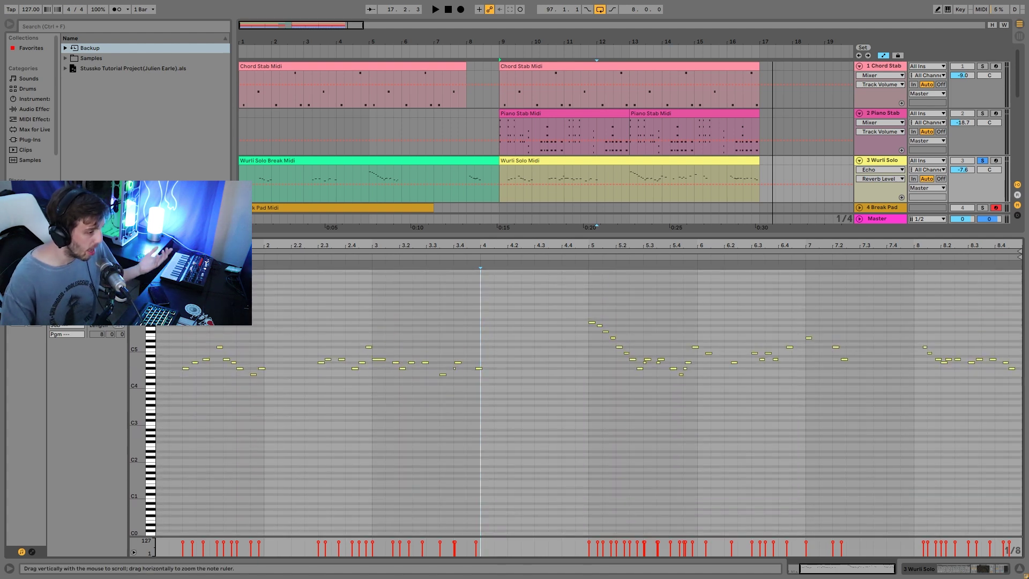
pyautogui.click(185, 368)
pyautogui.moveTo(188, 363); pyautogui.dragTo(263, 346)
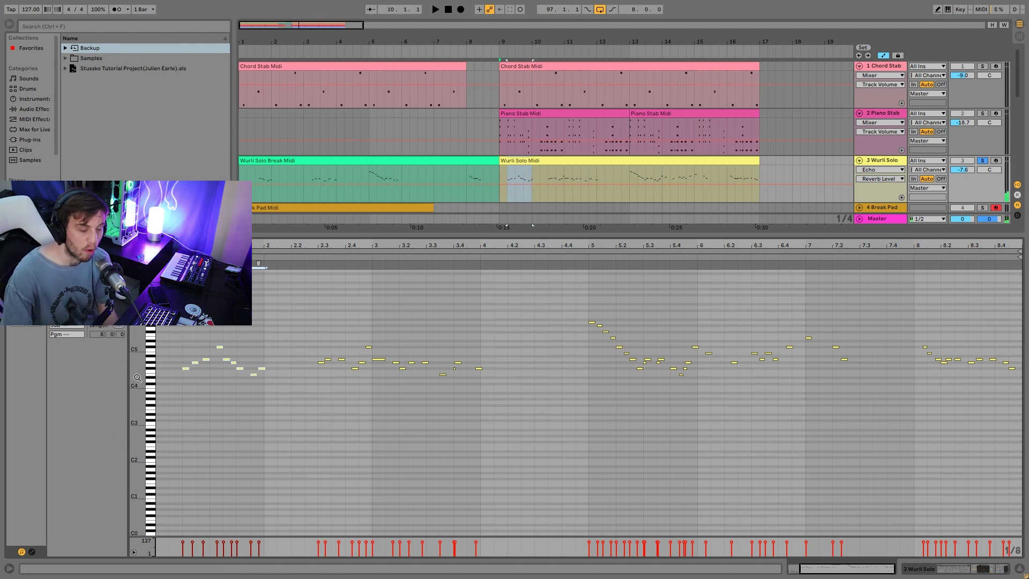
pyautogui.click(195, 362)
pyautogui.click(195, 362)
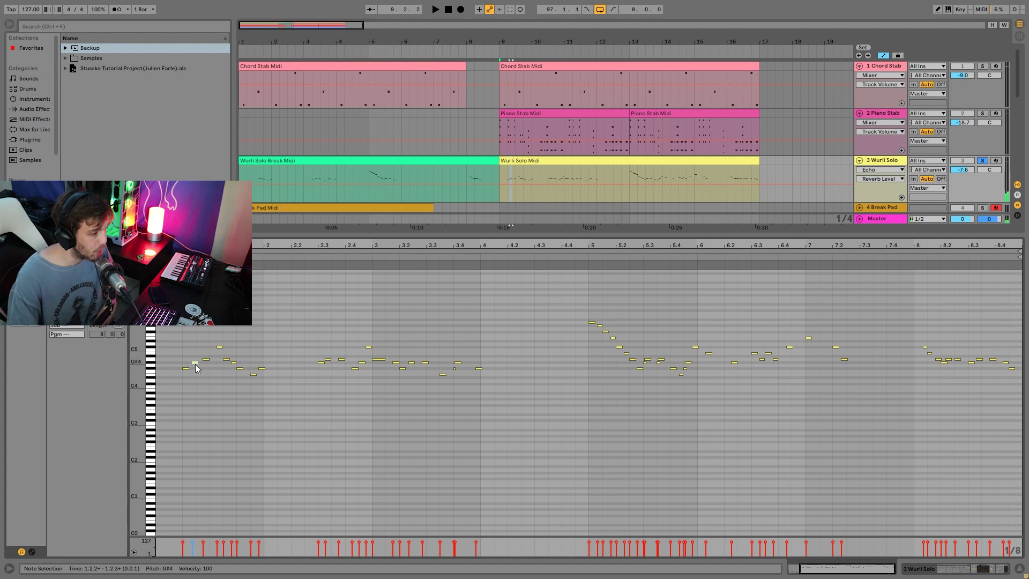
pyautogui.click(206, 359)
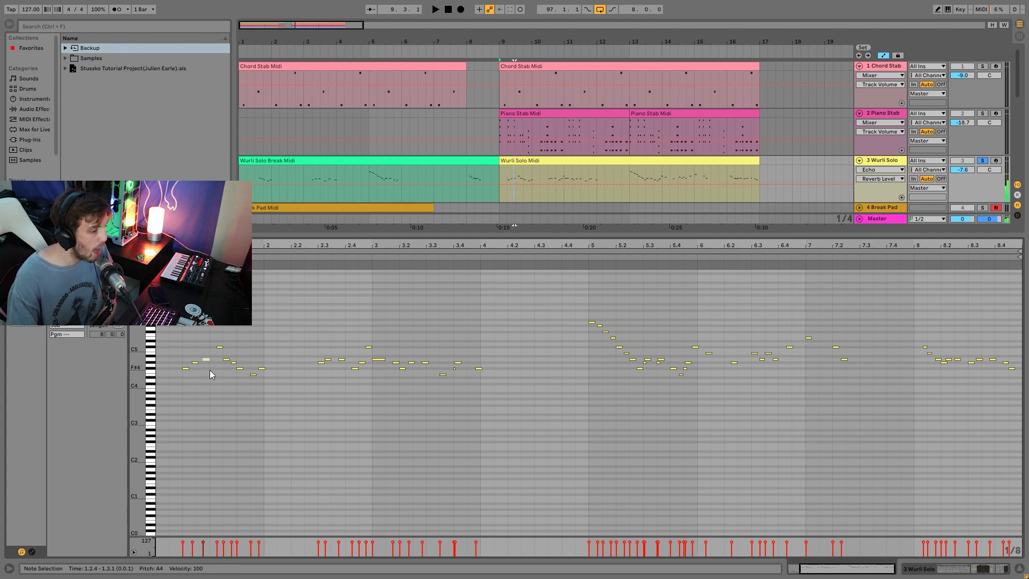
pyautogui.click(219, 346)
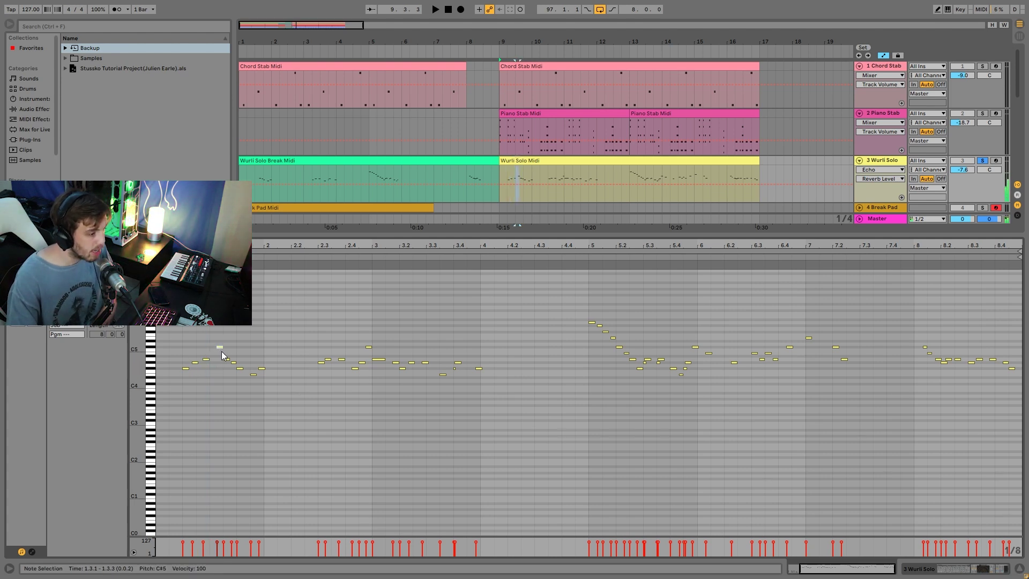
pyautogui.click(251, 374)
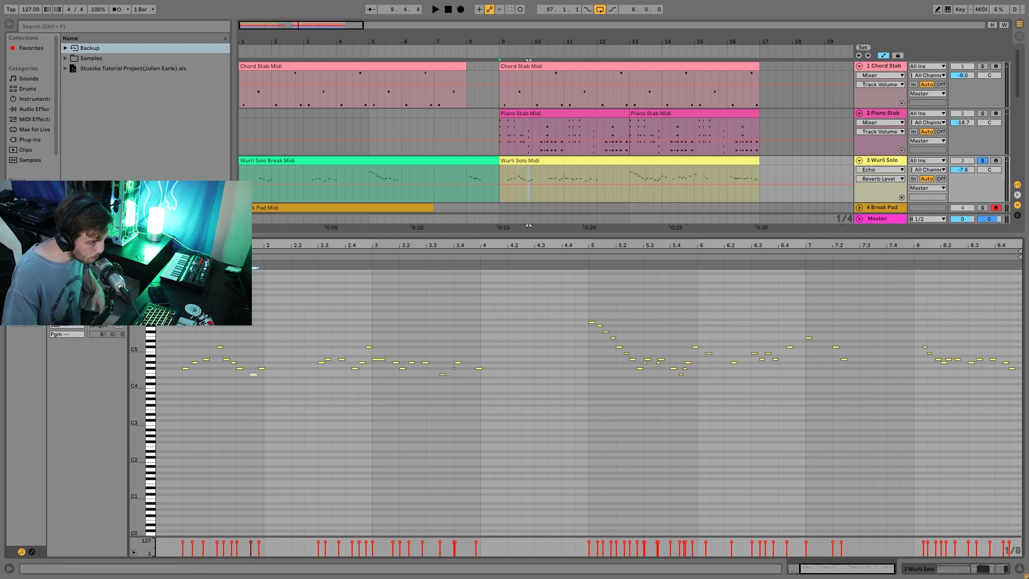
pyautogui.press('f')
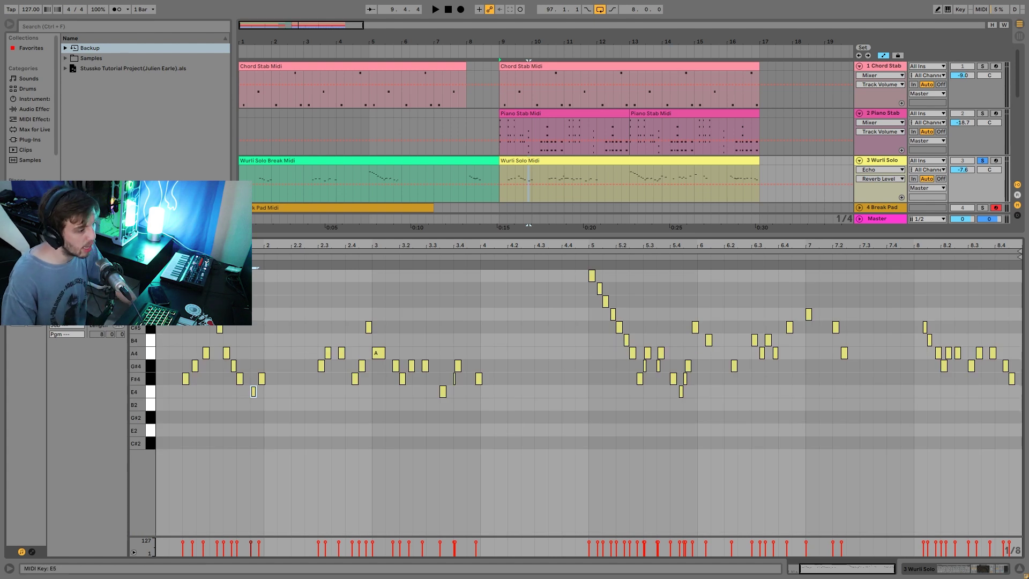
pyautogui.press('f')
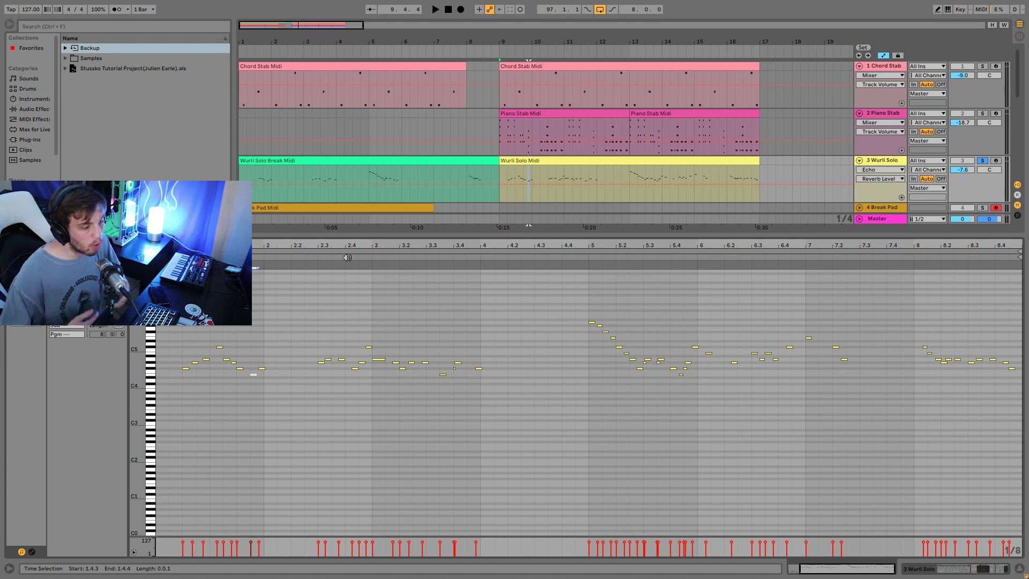
# Try a different ending in the first Wurli phrase: raise the A4 two semitones and the G#4 one, and lower the F#4 to E4.
pyautogui.moveTo(220, 355); pyautogui.dragTo(240, 376)
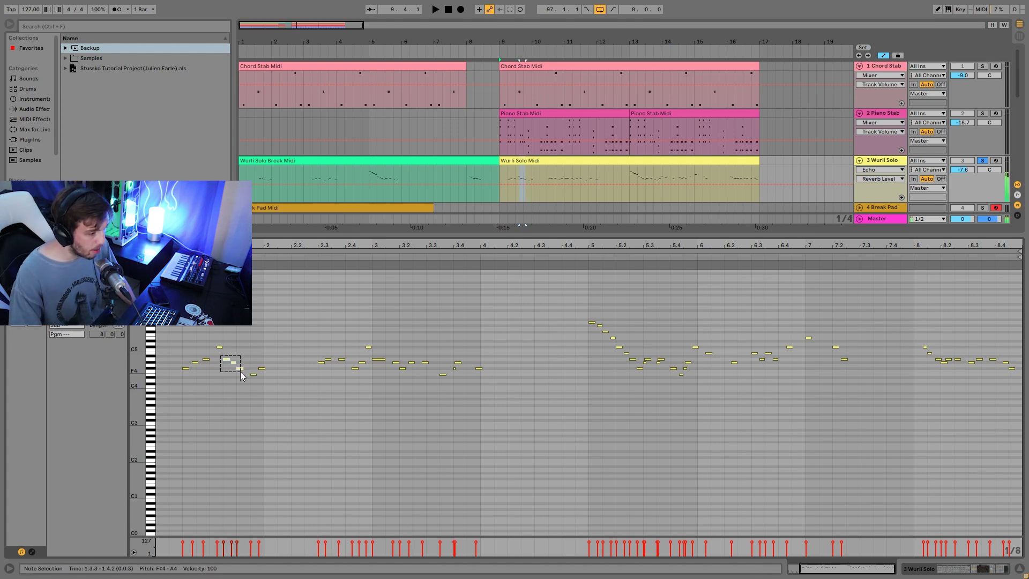
pyautogui.click(224, 359)
pyautogui.press('Up')
pyautogui.press('Up')
pyautogui.click(233, 362)
pyautogui.press('Up')
pyautogui.click(240, 369)
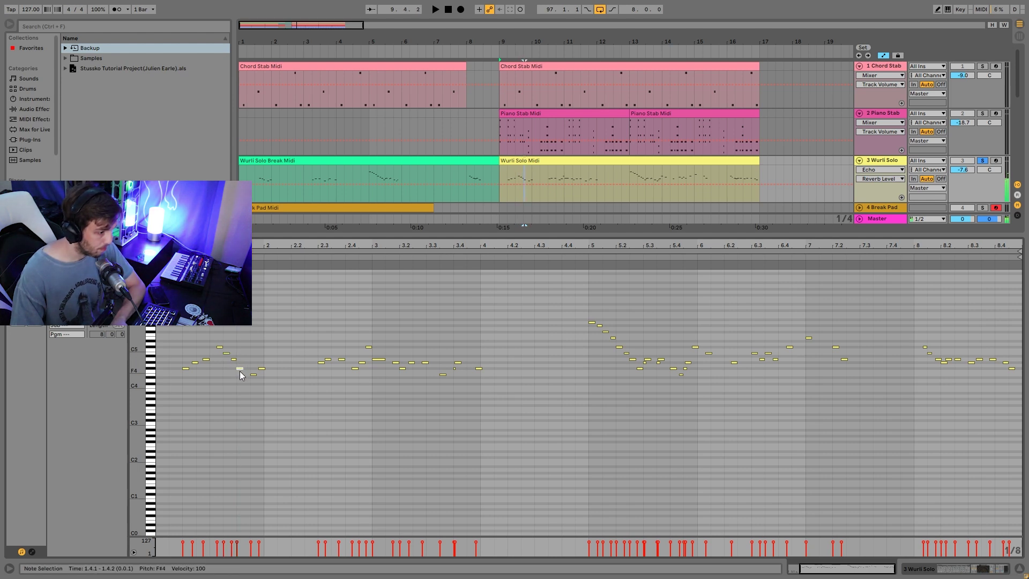
# Play the altered Wurli phrase and undo its note changes.
pyautogui.press('space')
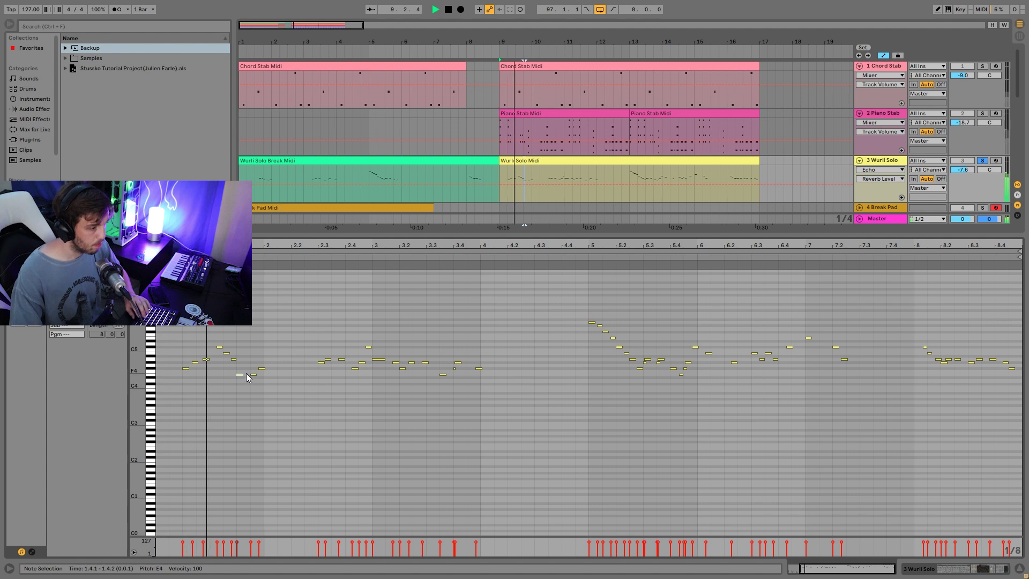
pyautogui.press('space')
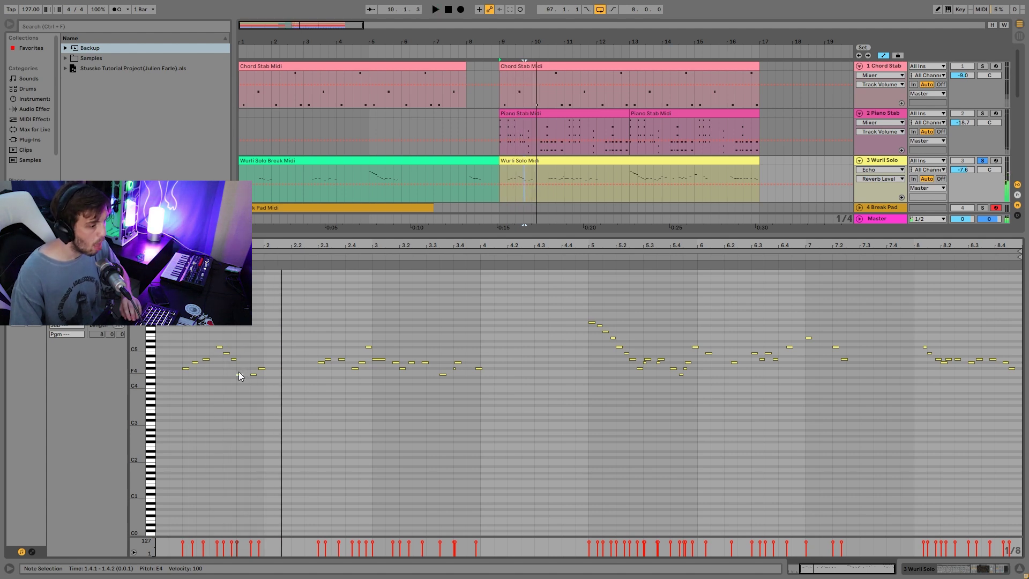
pyautogui.hotkey('ctrl', 'z')
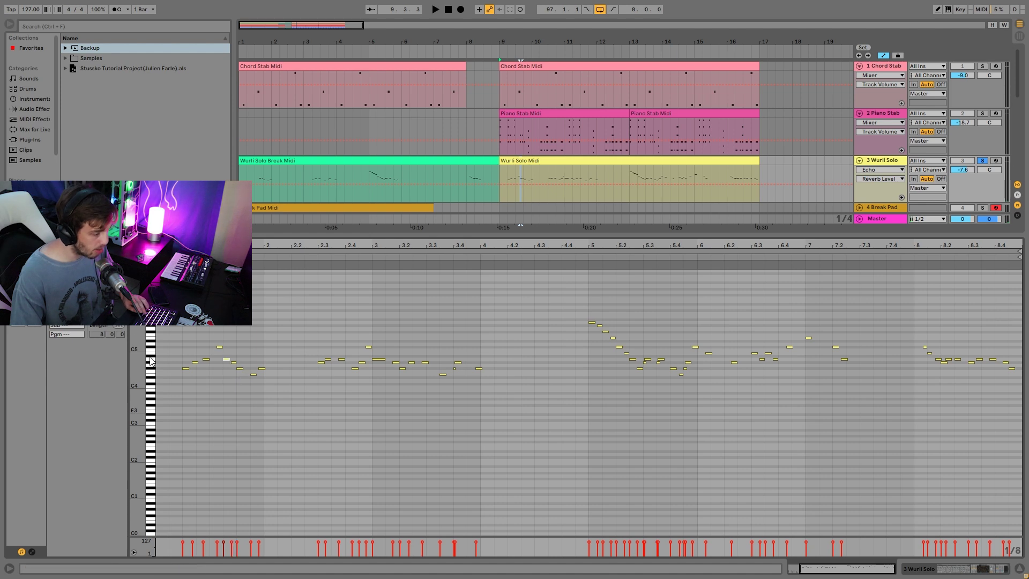
# Listen to the original Wurli Solo melody again from bar 9 and arm the track for recording.
pyautogui.press('space')
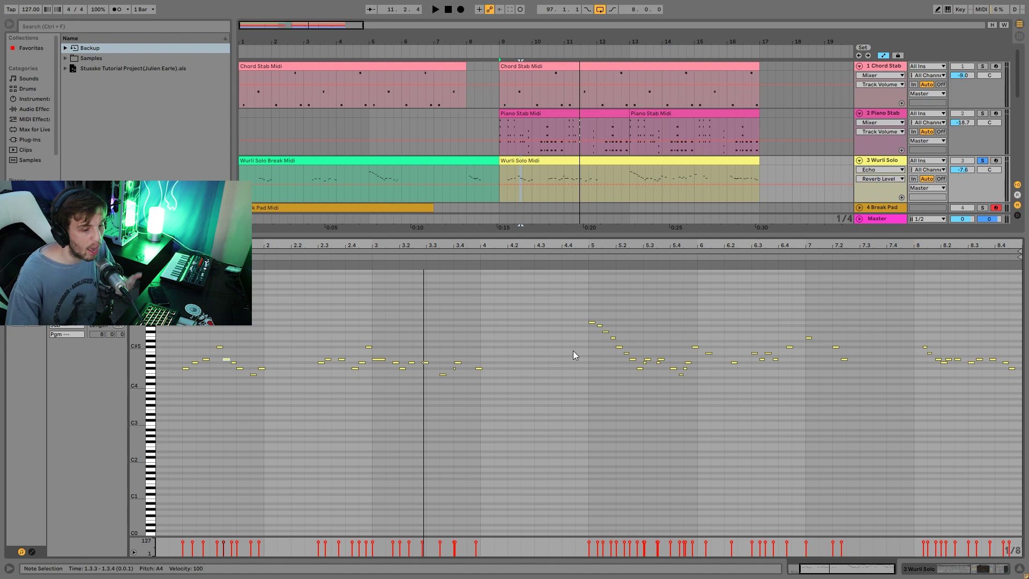
pyautogui.click(574, 257)
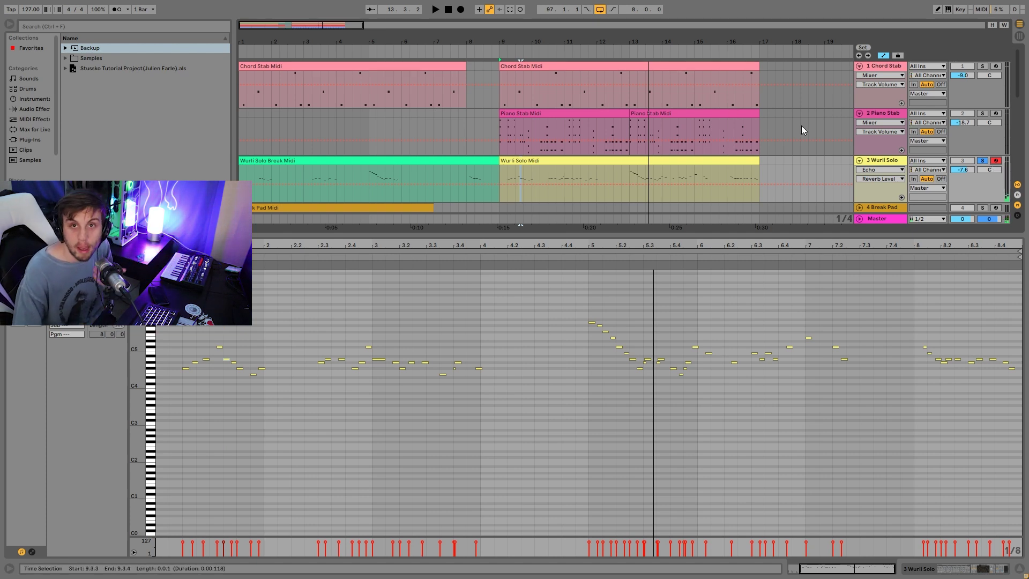
pyautogui.press('space')
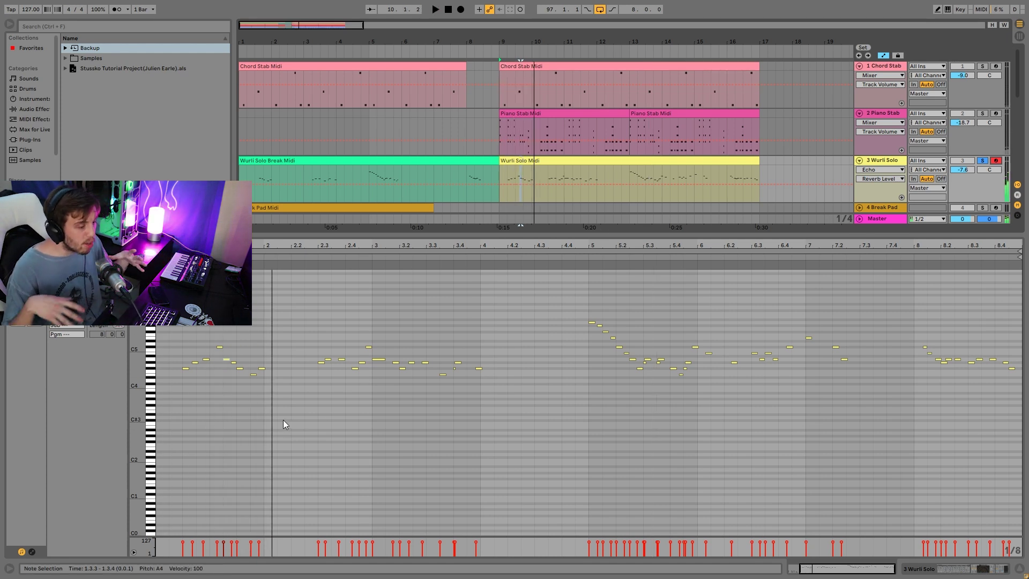
pyautogui.moveTo(137, 343); pyautogui.dragTo(141, 343)
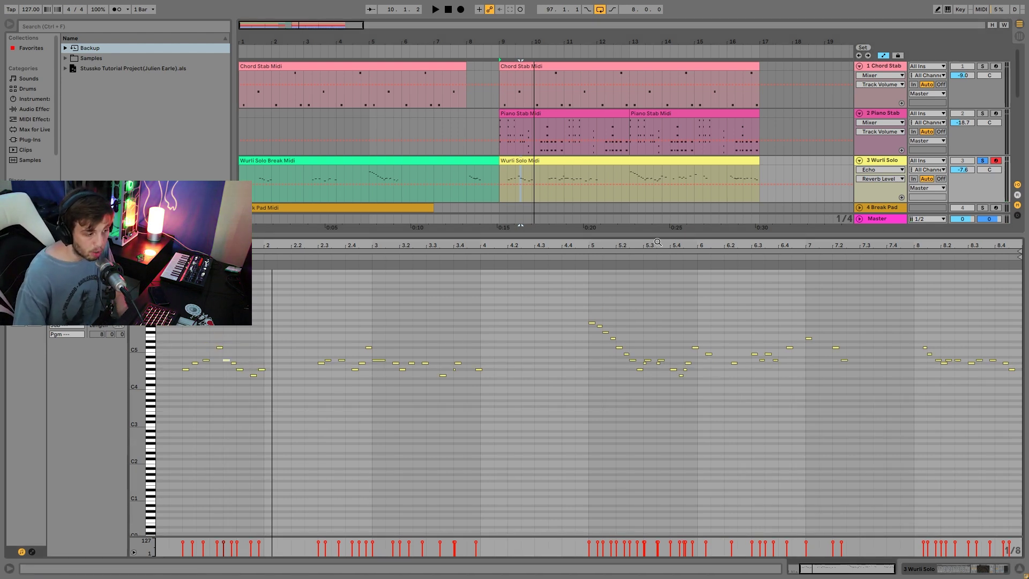
pyautogui.click(515, 53)
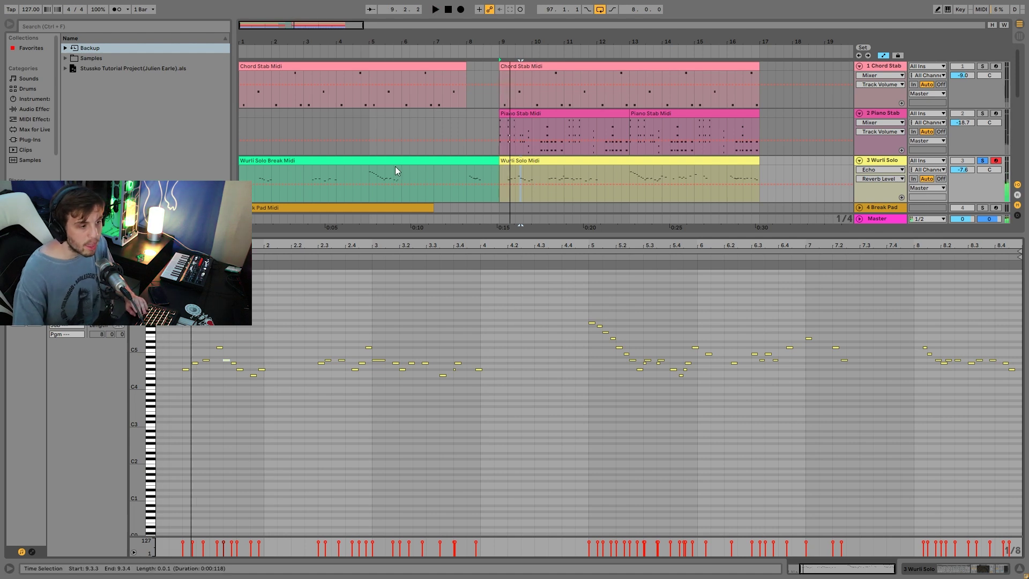
# Compare the notes of the Wurli Solo Break Midi clip with the Wurli Solo Midi clip, selecting the same first-phrase run in each.
pyautogui.doubleClick(397, 173)
pyautogui.press('space')
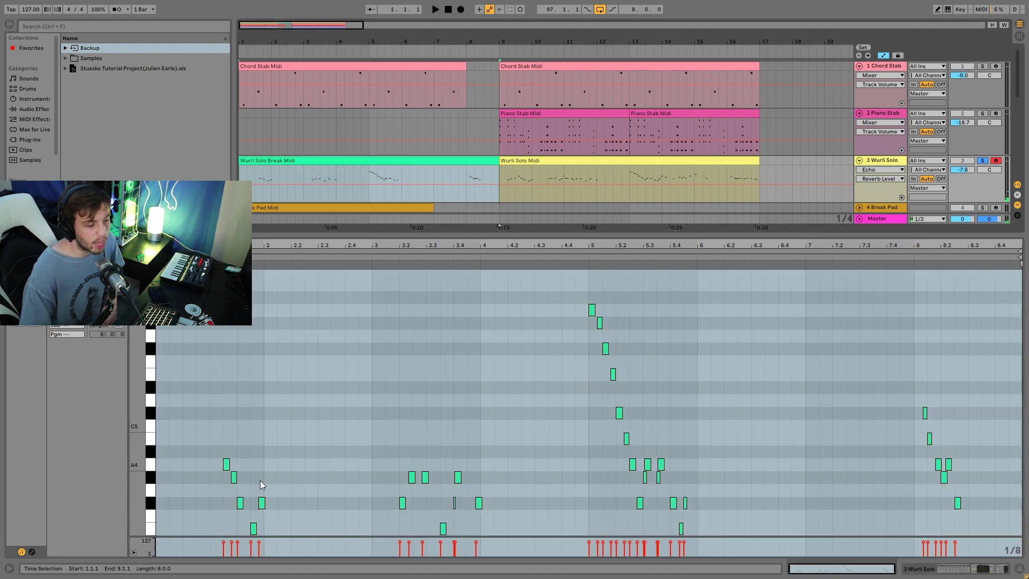
pyautogui.click(560, 161)
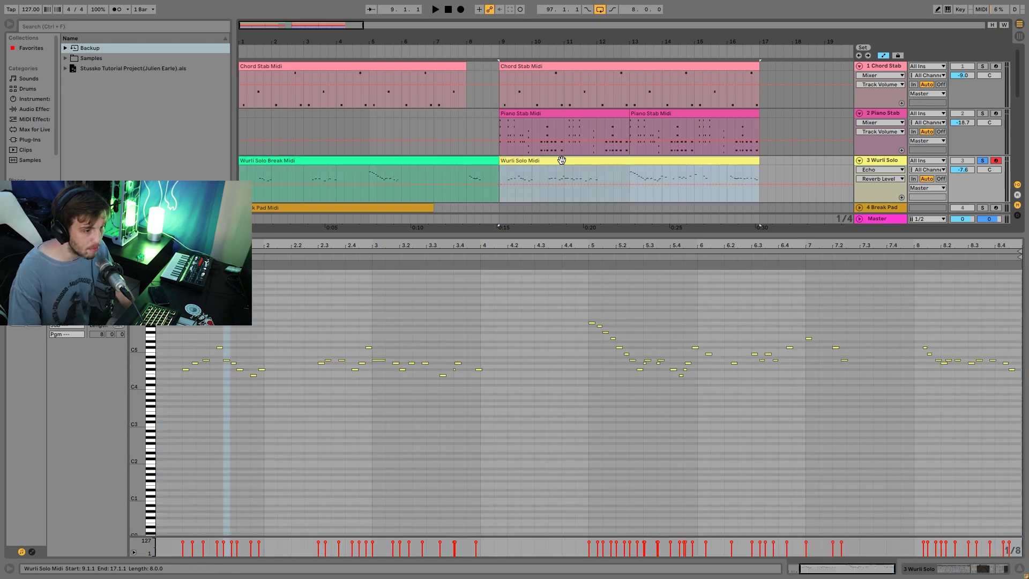
pyautogui.click(286, 161)
pyautogui.moveTo(229, 435); pyautogui.dragTo(266, 530)
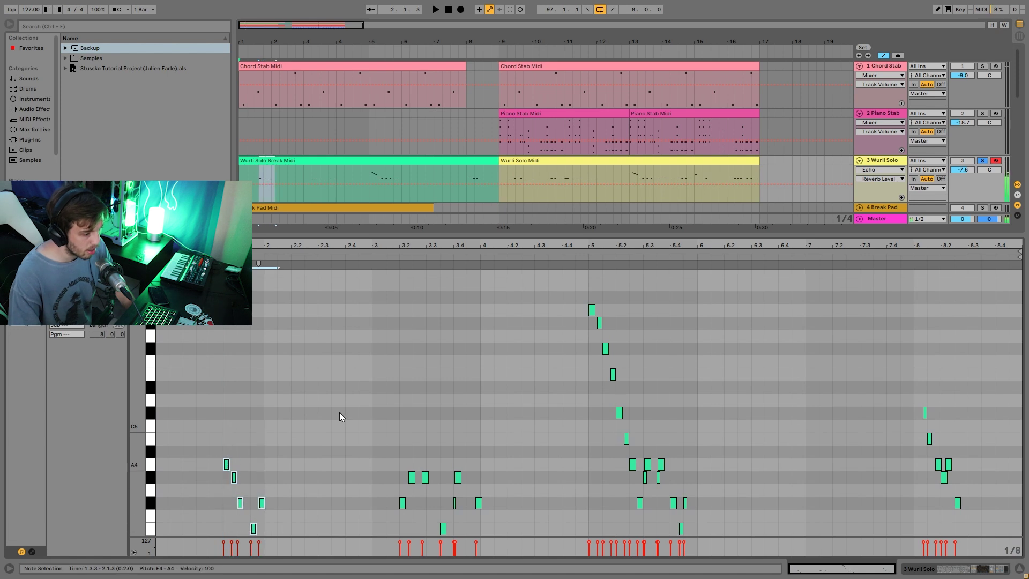
pyautogui.click(543, 159)
pyautogui.moveTo(219, 331); pyautogui.dragTo(262, 391)
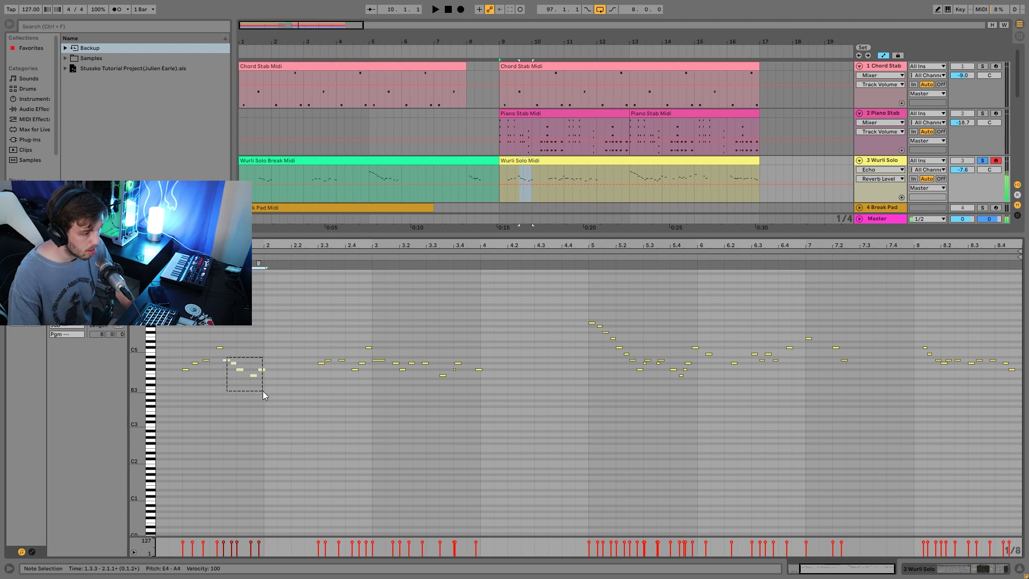
pyautogui.click(415, 161)
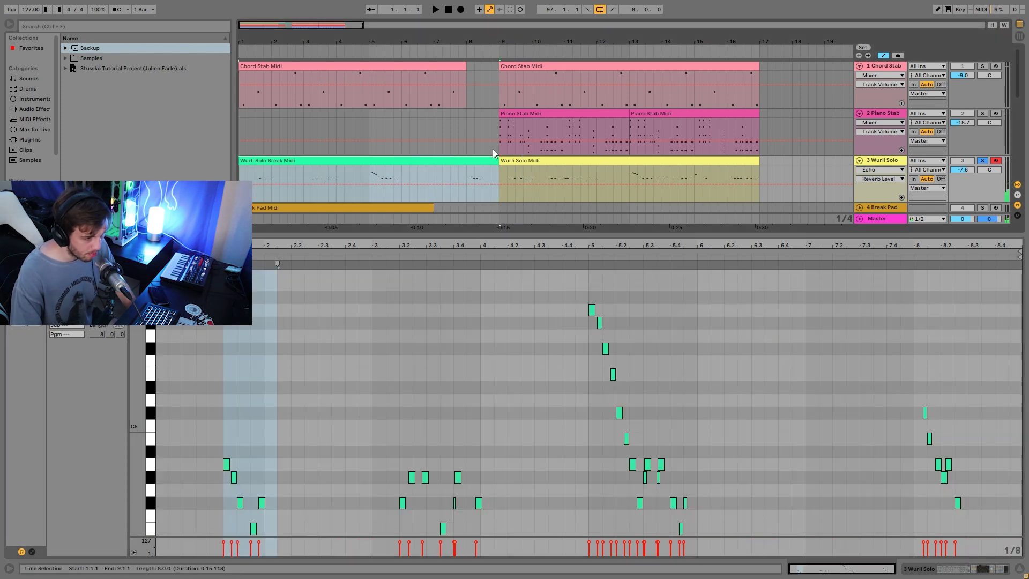
# Play the Wurli Solo Midi clip from bar 9 within the unsoloed full mix and show the track's devices.
pyautogui.click(594, 172)
pyautogui.press('space')
pyautogui.click(982, 160)
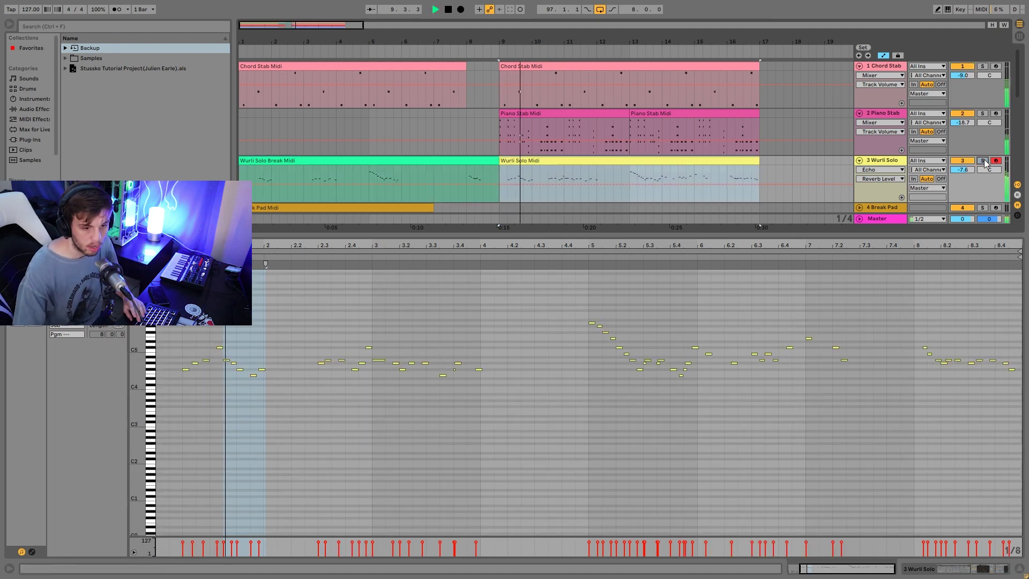
pyautogui.click(882, 162)
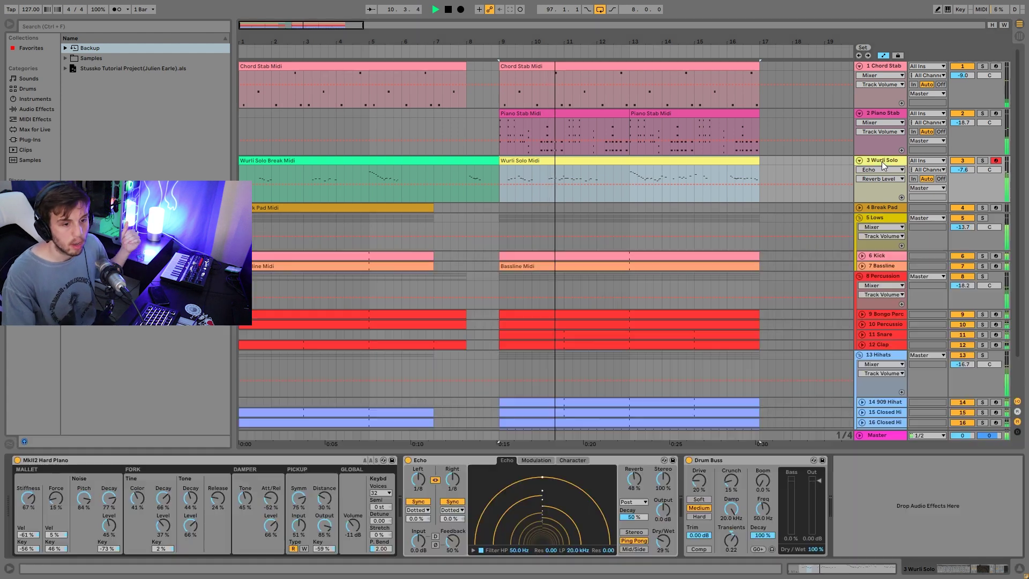
# Solo the Wurli Solo track again and compare its device chain with the Piano Stab track's.
pyautogui.click(982, 160)
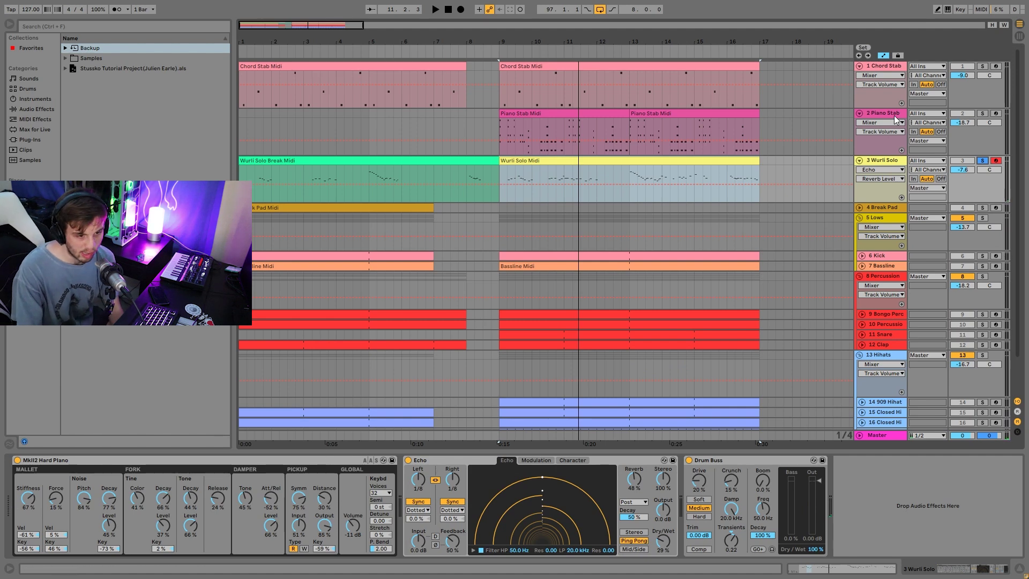
pyautogui.press('Up')
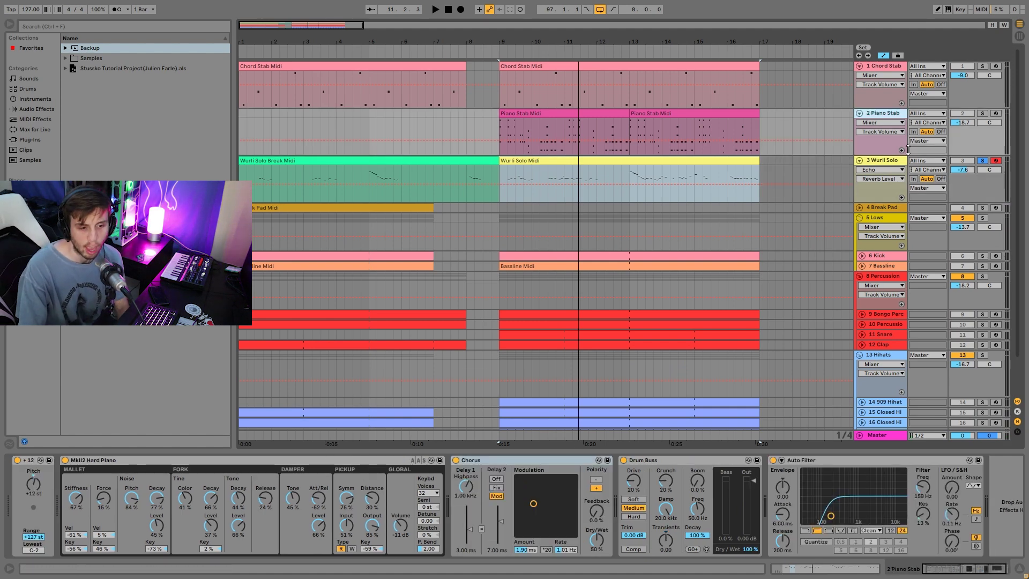
pyautogui.click(882, 162)
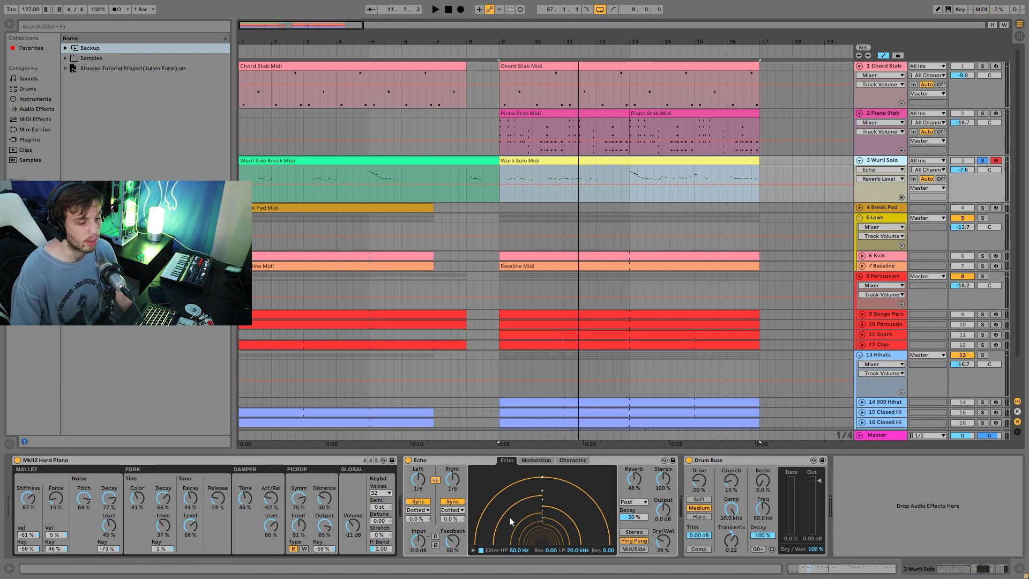
# Play the soloed Wurli part from bar 9 to hear the Echo effect on it.
pyautogui.press('space')
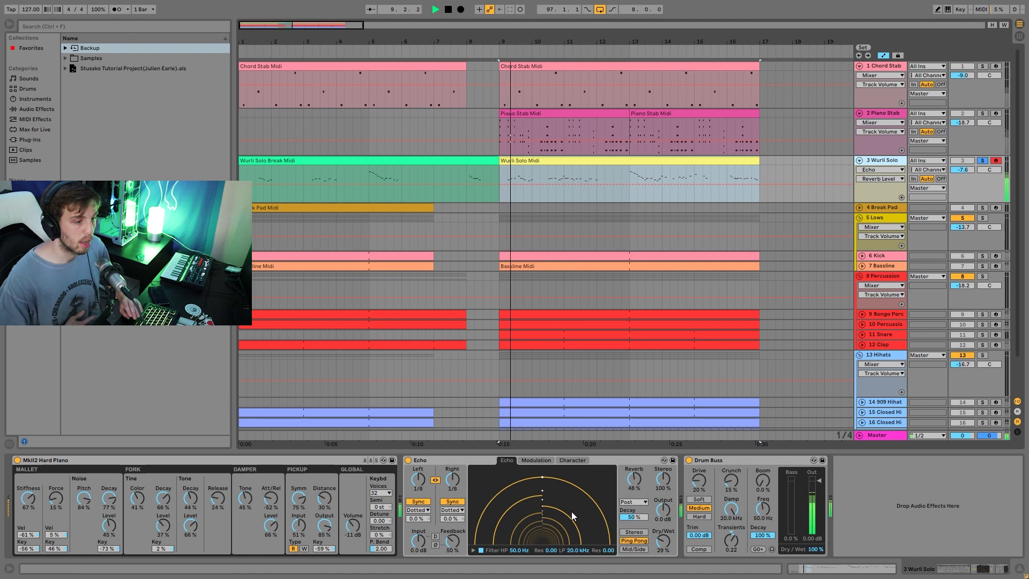
pyautogui.press('space')
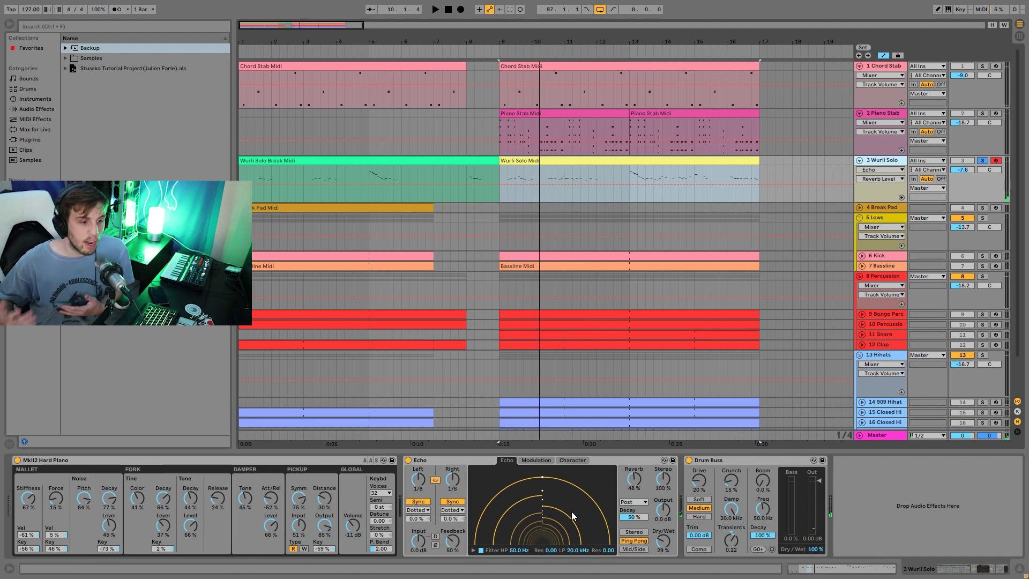
pyautogui.press('space')
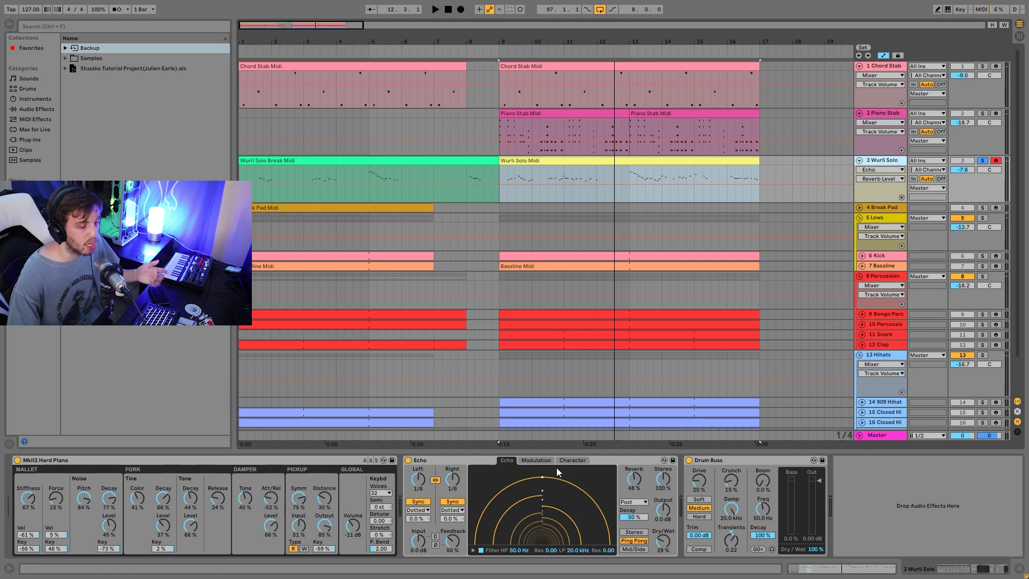
# Replay the soloed Wurli part from 12.4.1.
pyautogui.click(622, 174)
pyautogui.press('space')
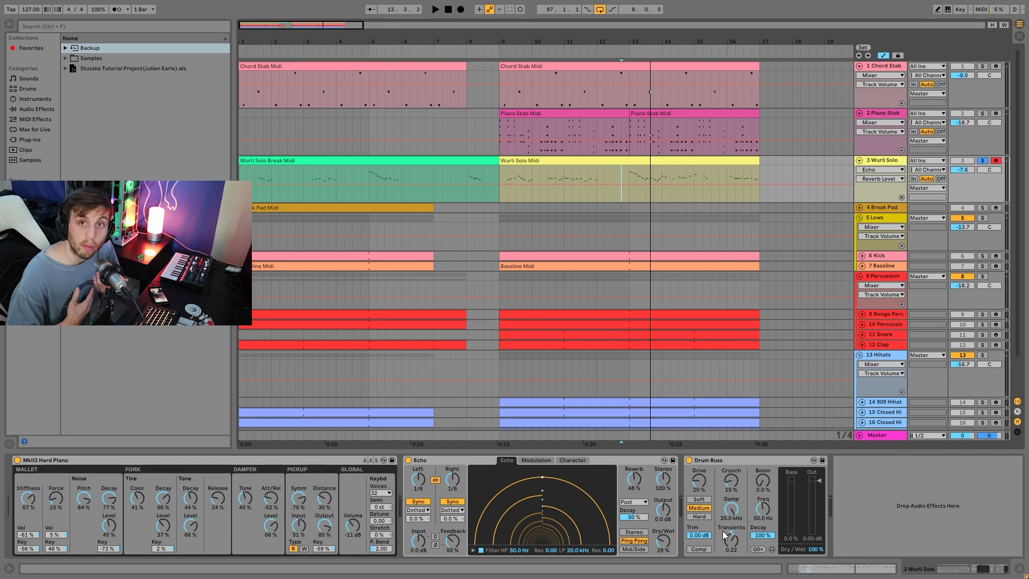
# Unfold and solo the Break Pad track, and play its Break Pad Midi clip from bar 1.
pyautogui.click(860, 207)
pyautogui.click(984, 208)
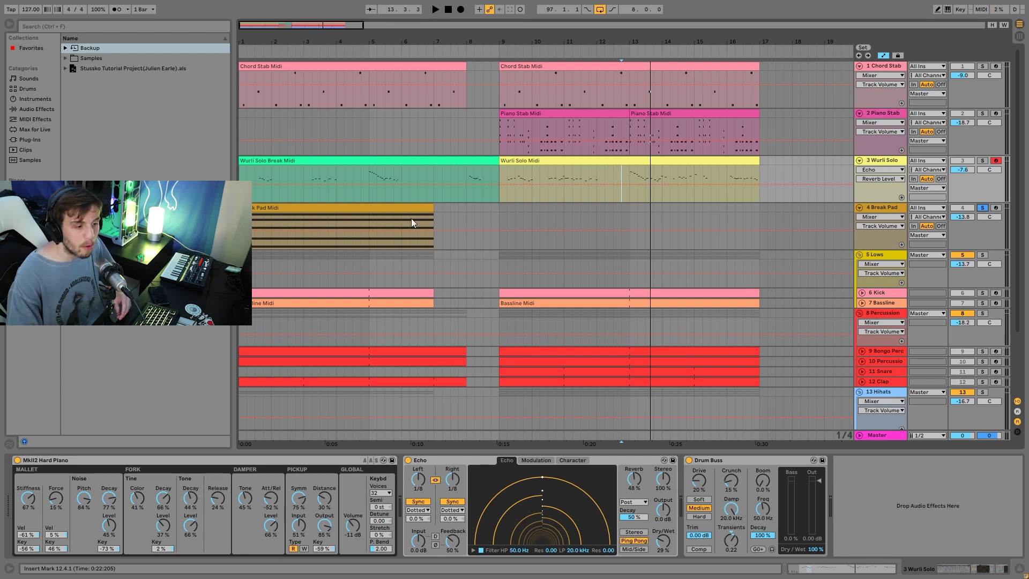
pyautogui.click(399, 206)
pyautogui.press('space')
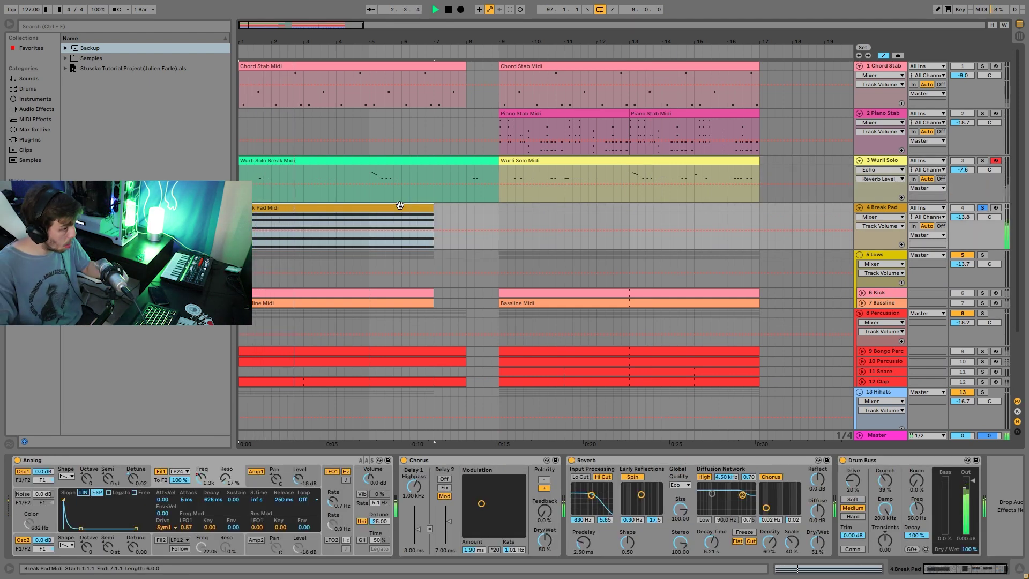
# Open the Break Pad Midi clip's notes and bring the whole sustained chord into view.
pyautogui.doubleClick(400, 205)
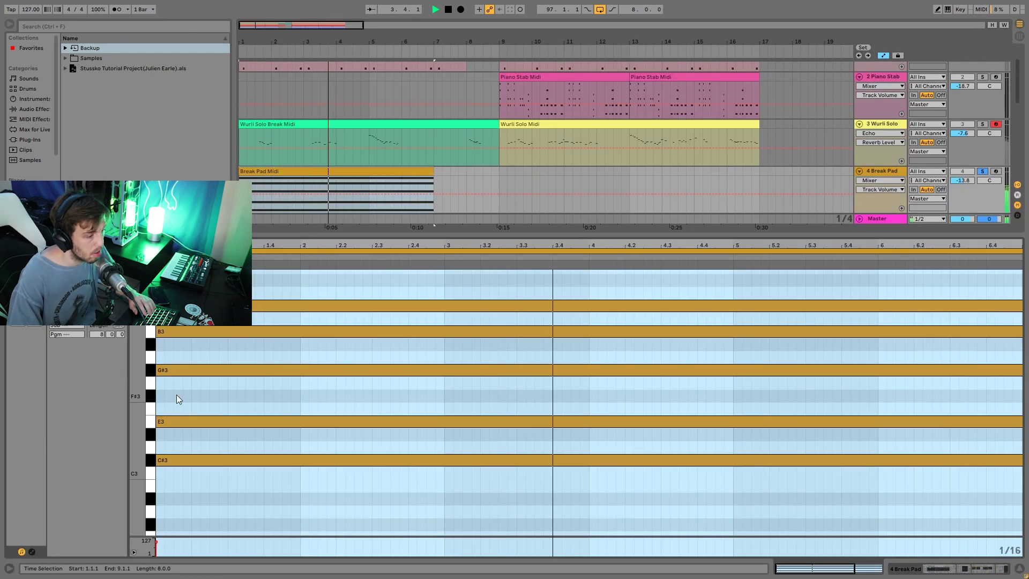
pyautogui.moveTo(150, 419); pyautogui.dragTo(166, 419)
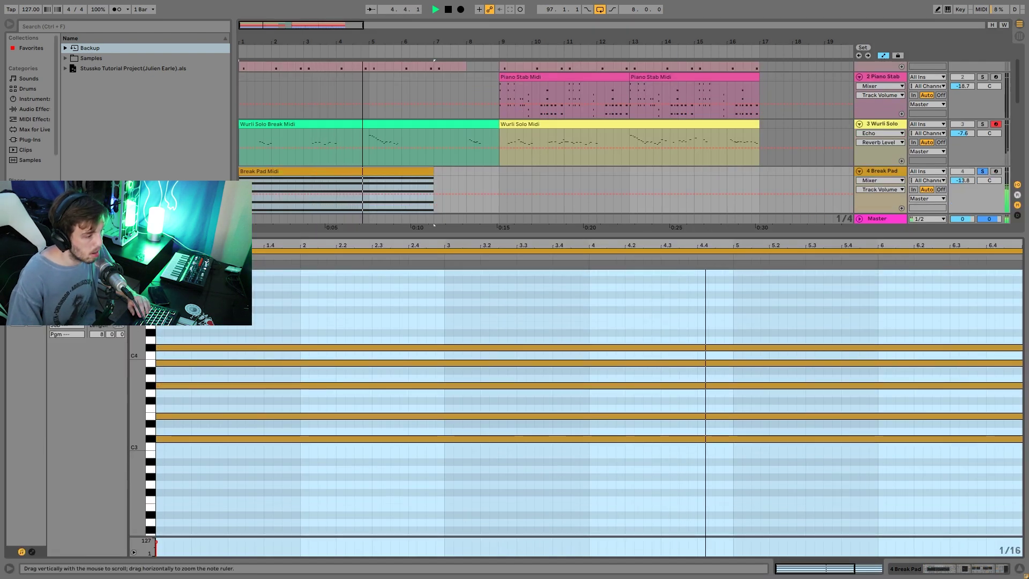
pyautogui.click(318, 498)
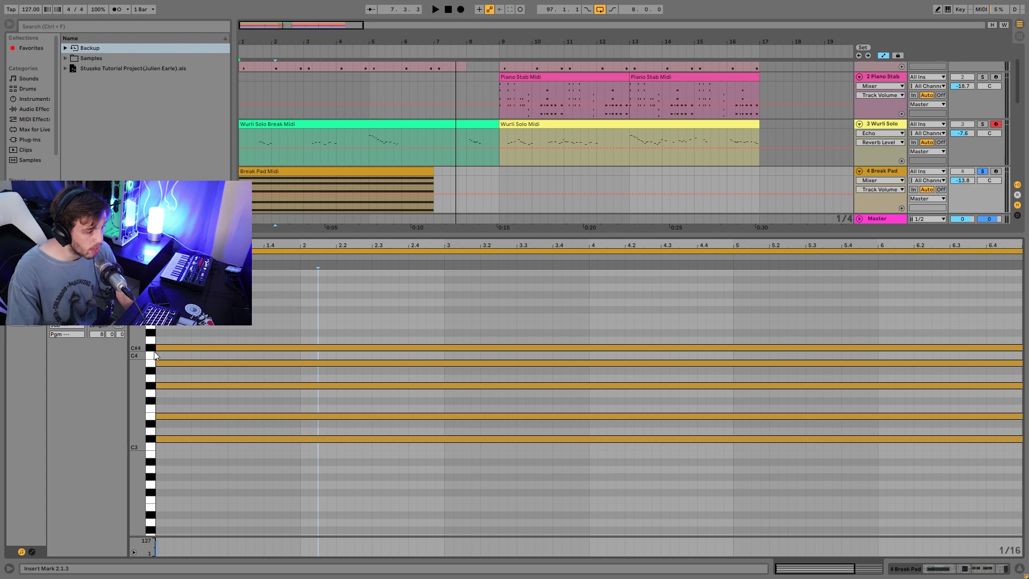
# Audition the pad chord's notes one by one from the lowest: C#3, E3, G#3 and B3.
pyautogui.click(151, 440)
pyautogui.click(153, 422)
pyautogui.click(151, 387)
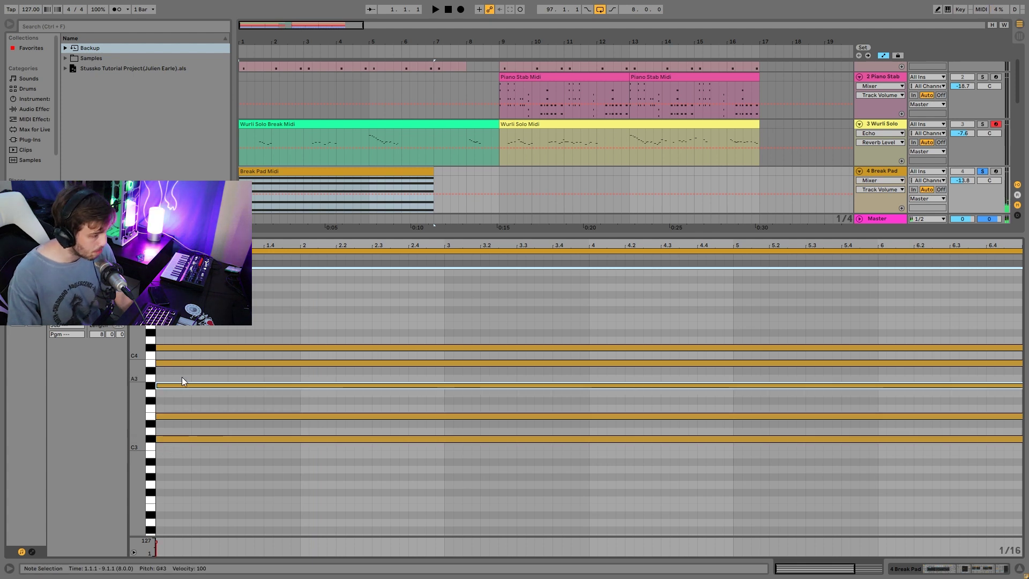
pyautogui.click(152, 365)
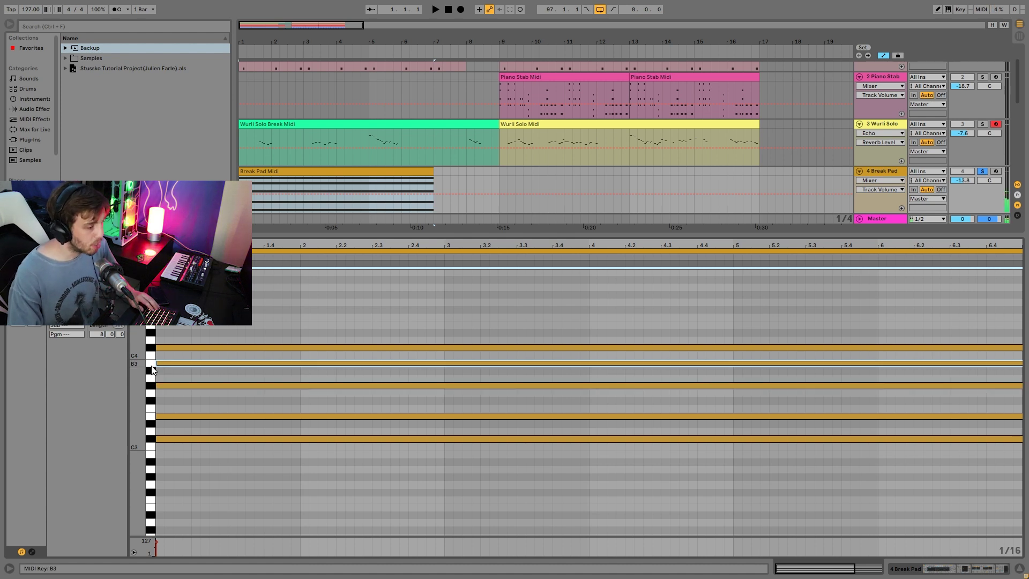
# Transpose the pad chord's B3 note down an octave to B2 and return it to B3.
pyautogui.hotkey('shift', 'Down')
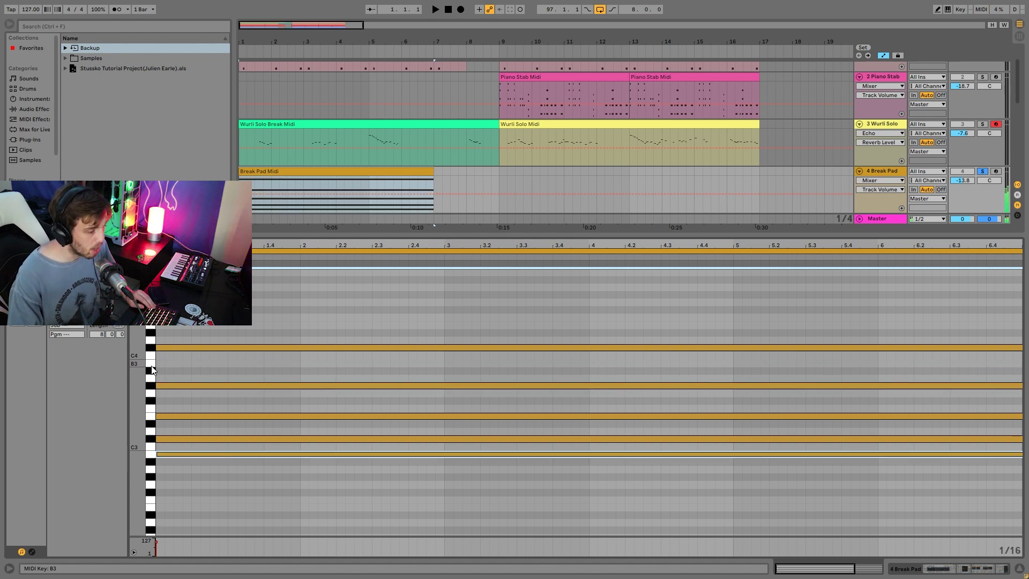
pyautogui.click(153, 455)
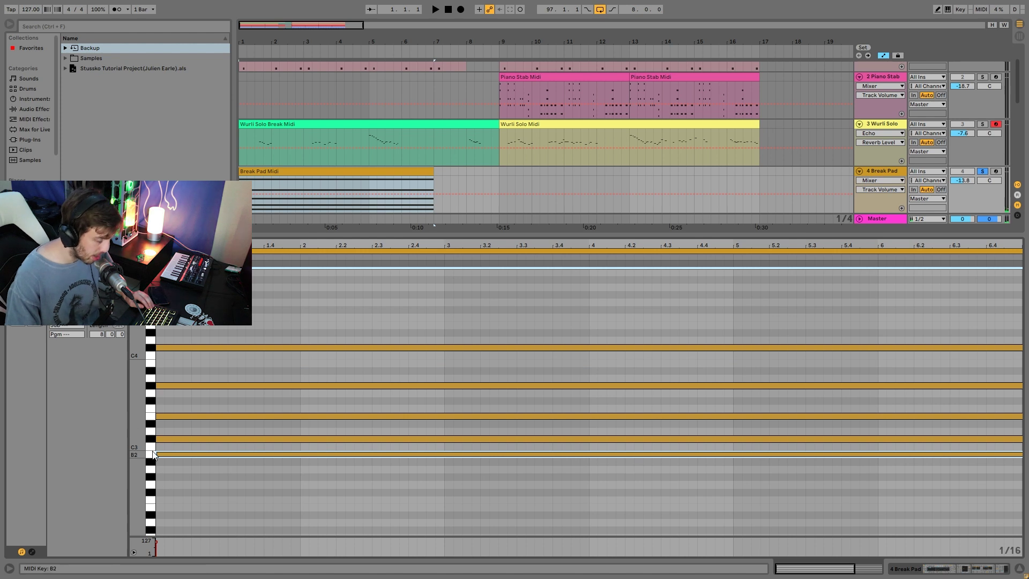
pyautogui.hotkey('shift', 'Up')
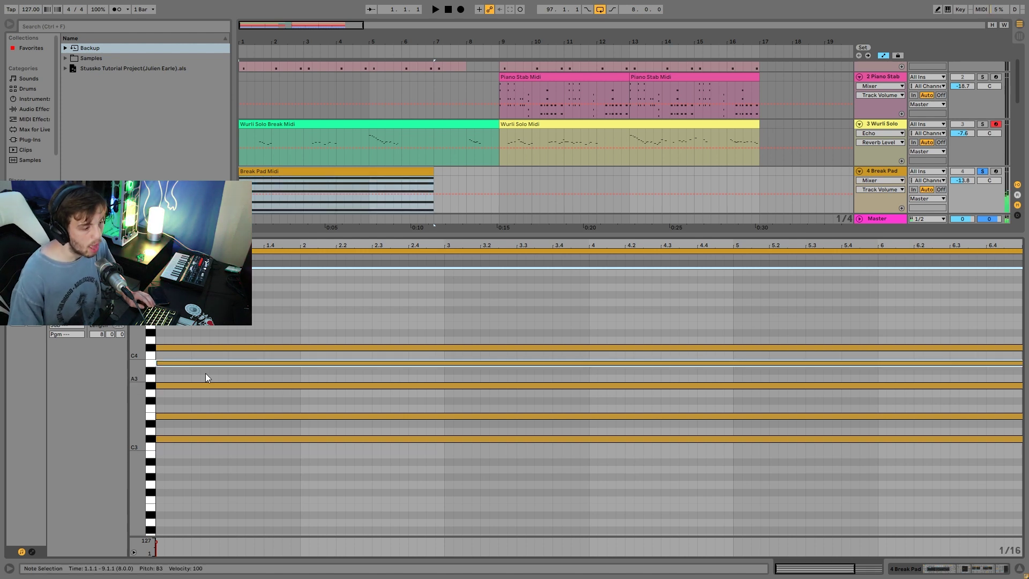
# Audition the pad chord's top C#4 note and play the soloed pad from bar 1.
pyautogui.press('Up')
pyautogui.press('Up')
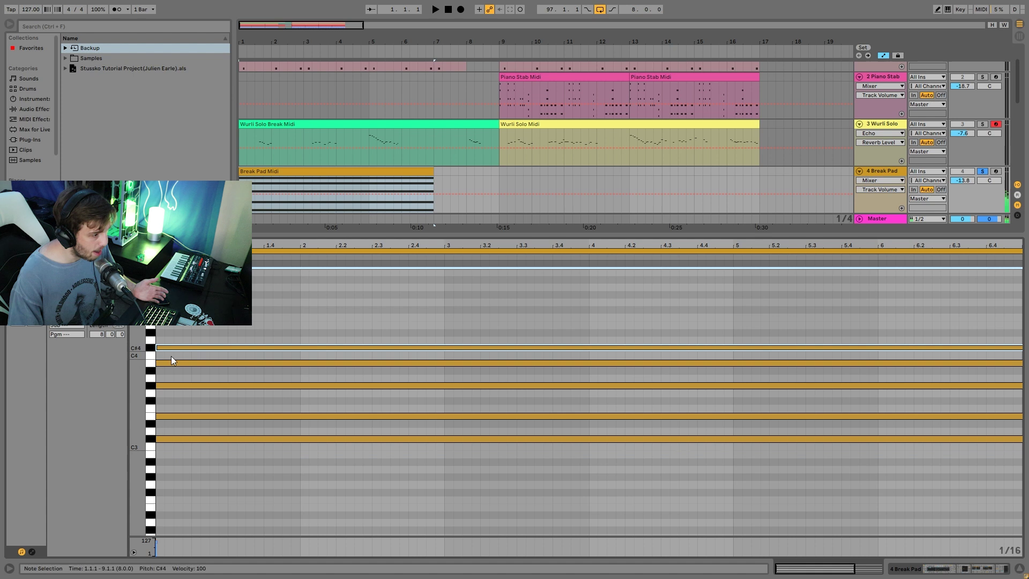
pyautogui.press('space')
# Show the Break Pad track's devices and Analog's F1 Freq automation, and play the soloed pad from bar 1.
pyautogui.click(870, 172)
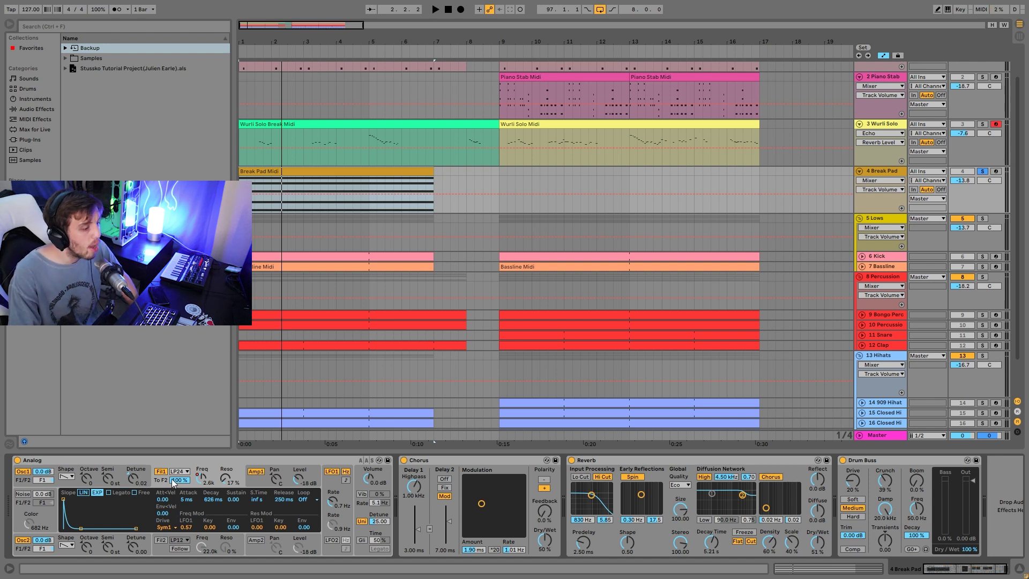
pyautogui.moveTo(205, 484); pyautogui.dragTo(204, 496)
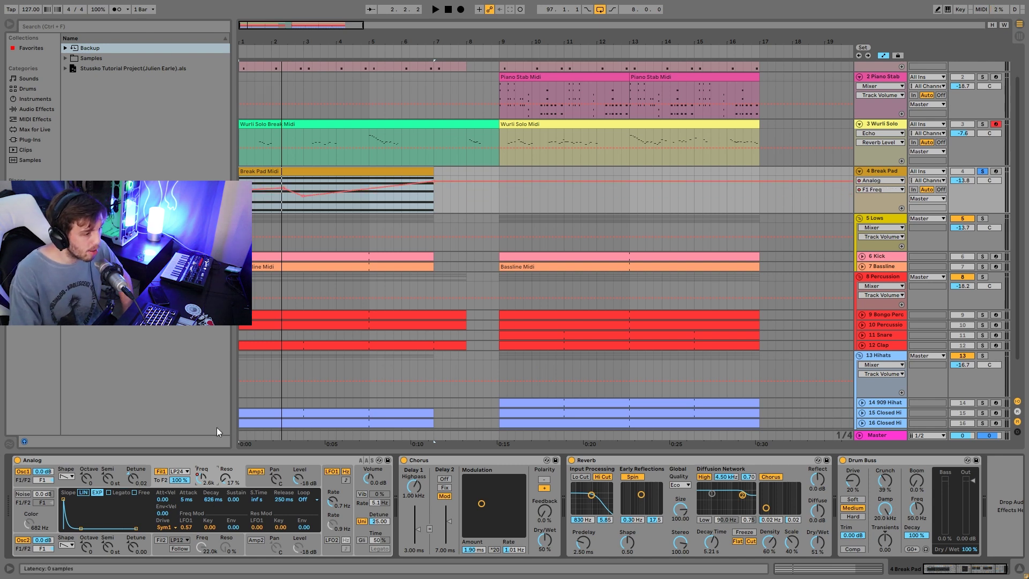
pyautogui.press('space')
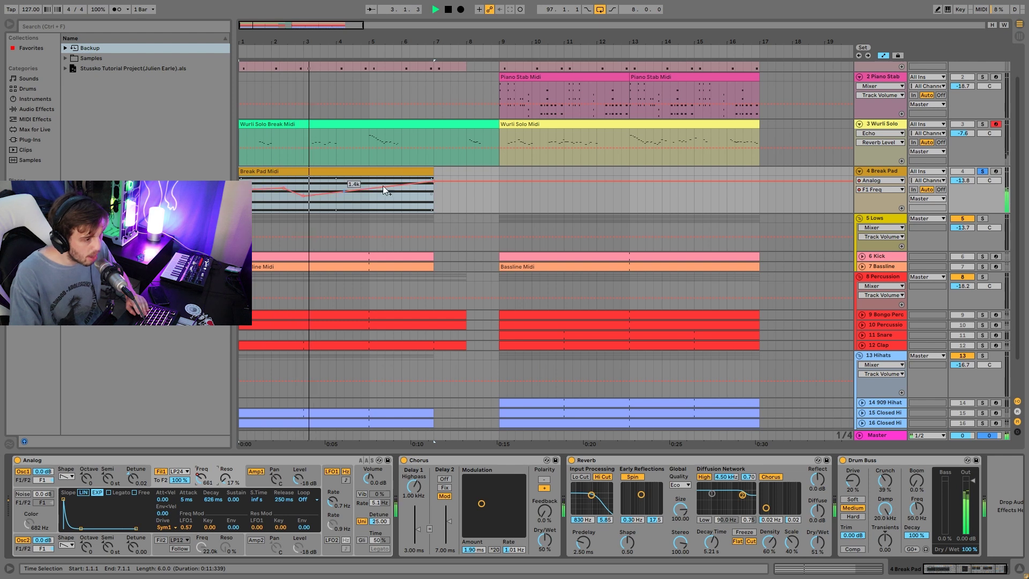
# Unsolo the Break Pad track and listen to it within the full mix.
pyautogui.click(988, 173)
pyautogui.click(987, 172)
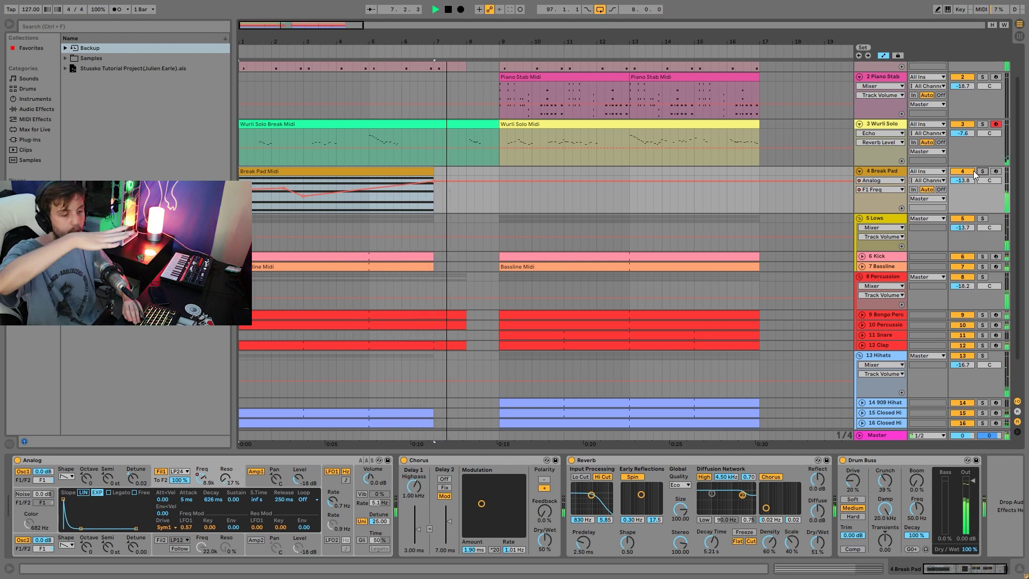
pyautogui.press('space')
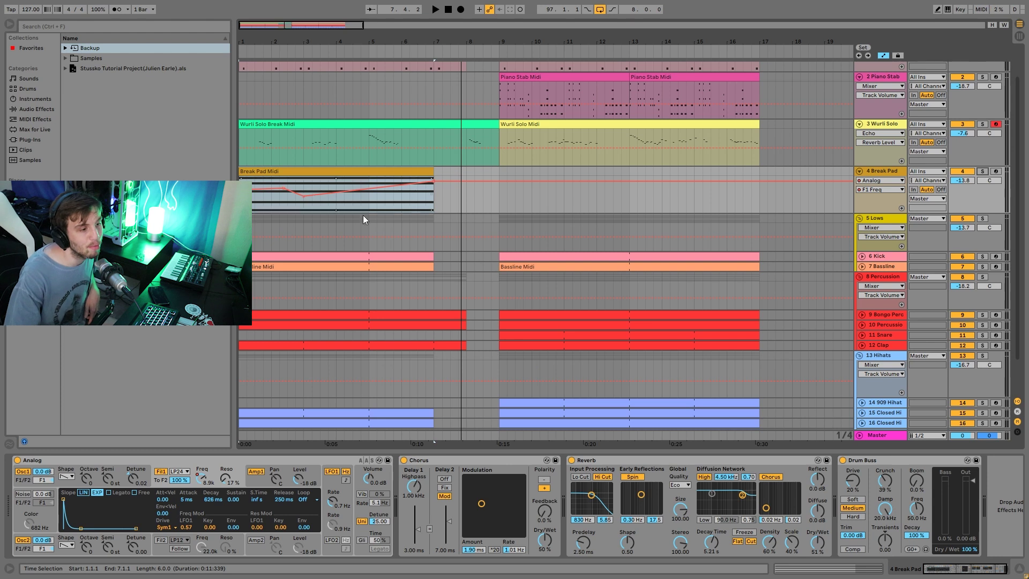
# Play the full mix from bar 1 and again from bar 5 to hear the pad's filter automation.
pyautogui.press('space')
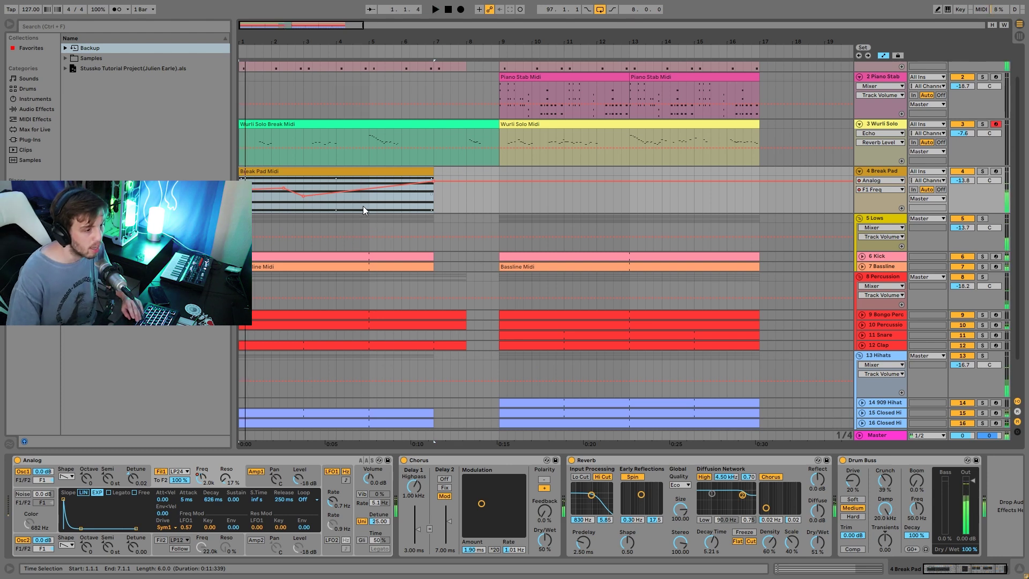
pyautogui.click(367, 207)
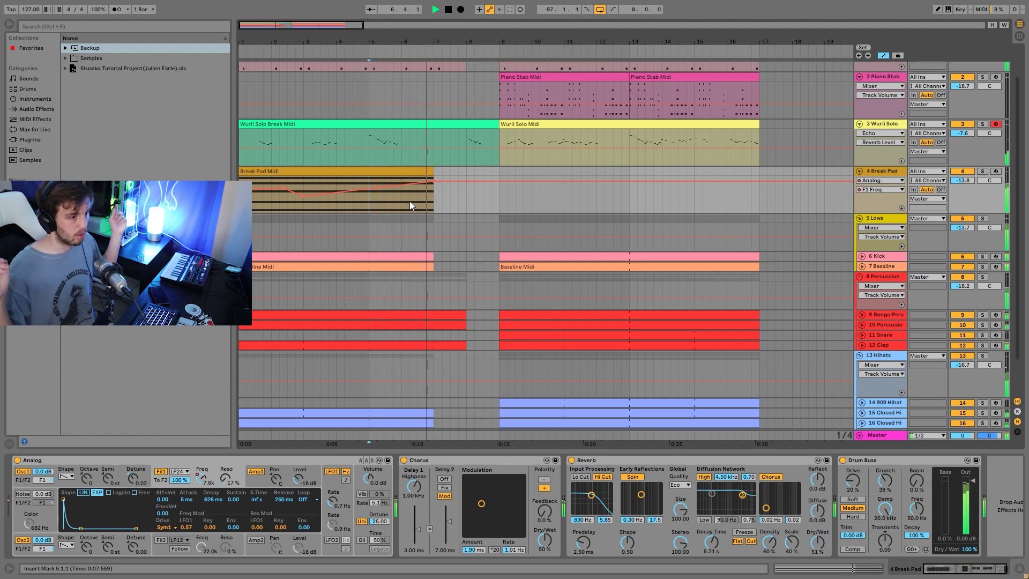
pyautogui.press('space')
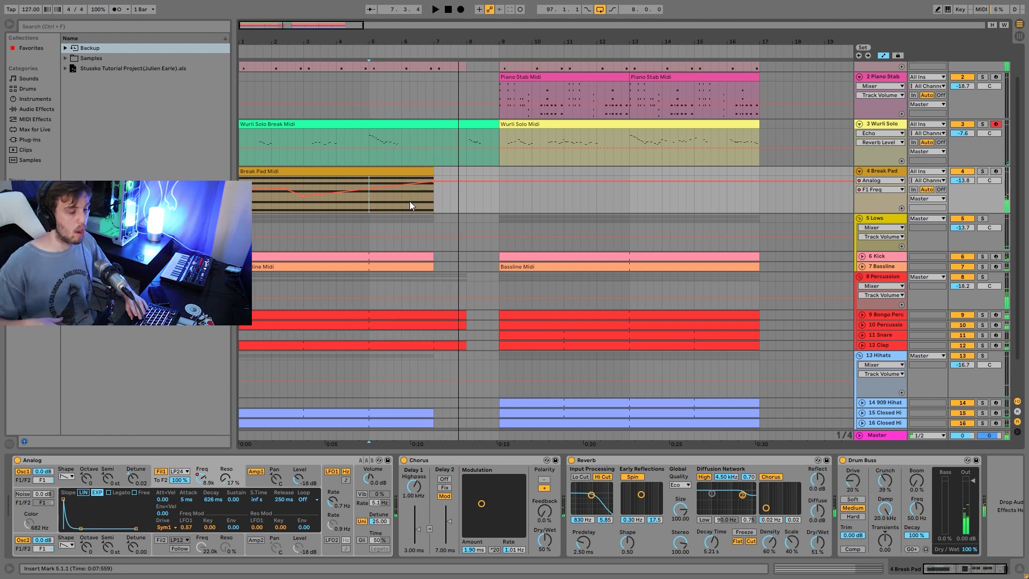
# Play the start of the Break Pad Midi clip and inspect Analog's Amp1 envelope and global voice settings.
pyautogui.click(342, 171)
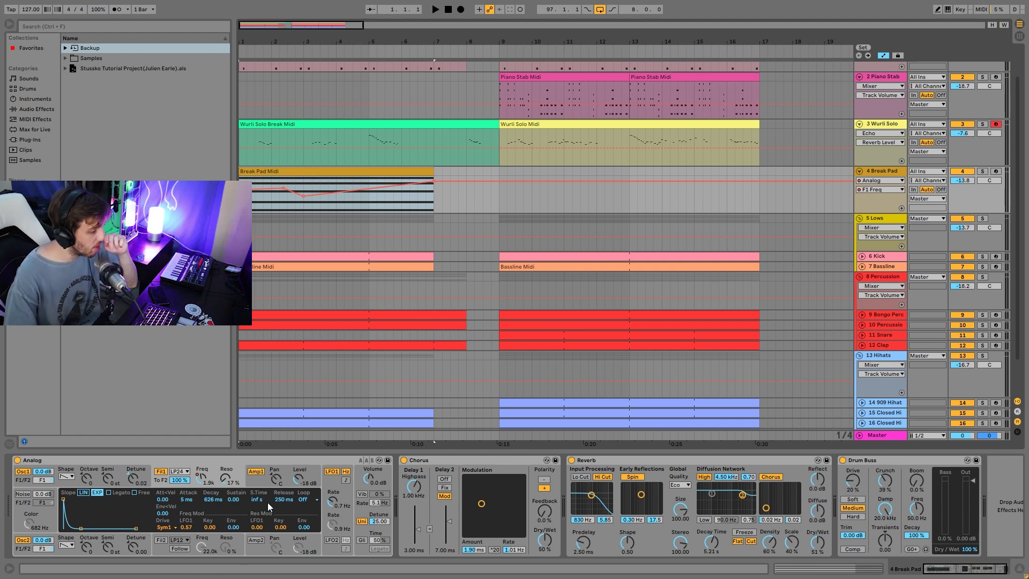
pyautogui.press('space')
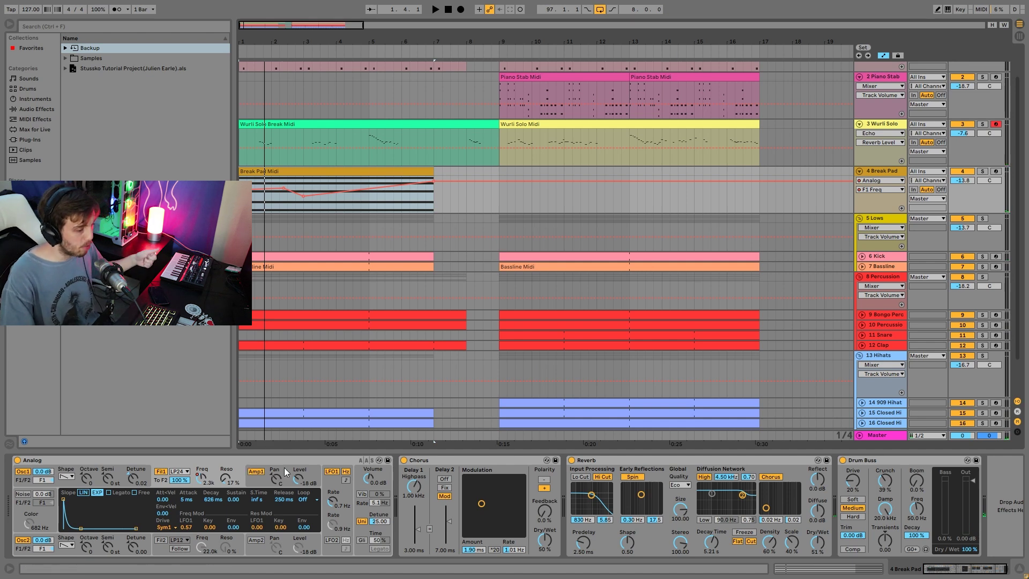
pyautogui.click(257, 473)
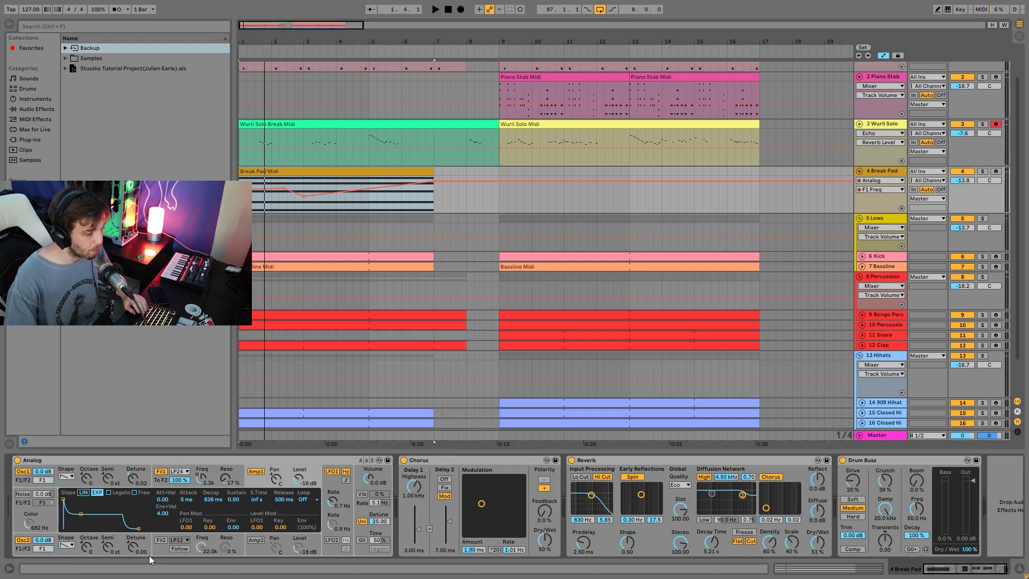
pyautogui.click(371, 517)
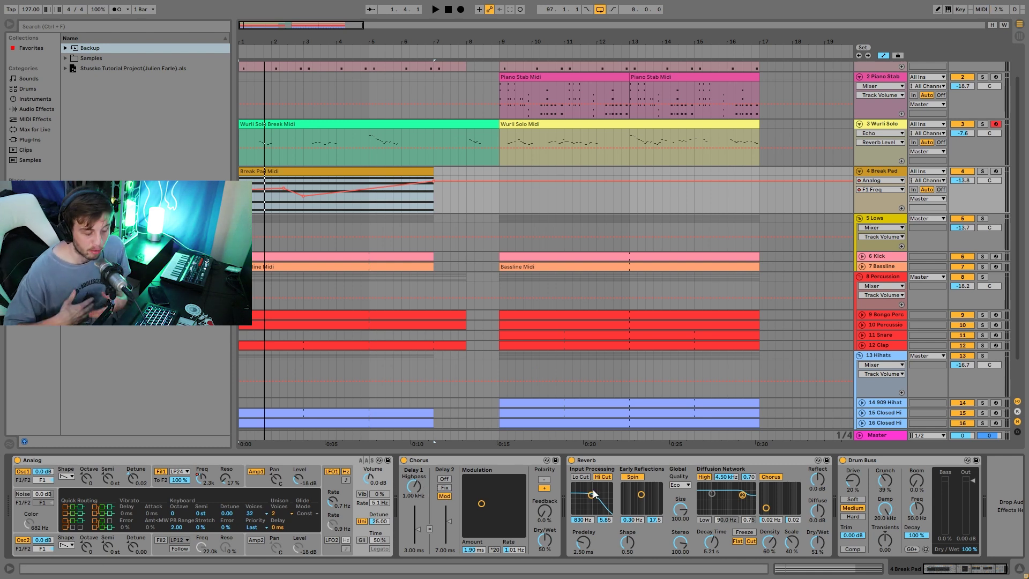
# Play the full mix from bar 6 to hear the end of the Break Pad clip.
pyautogui.click(416, 214)
pyautogui.click(405, 197)
pyautogui.press('space')
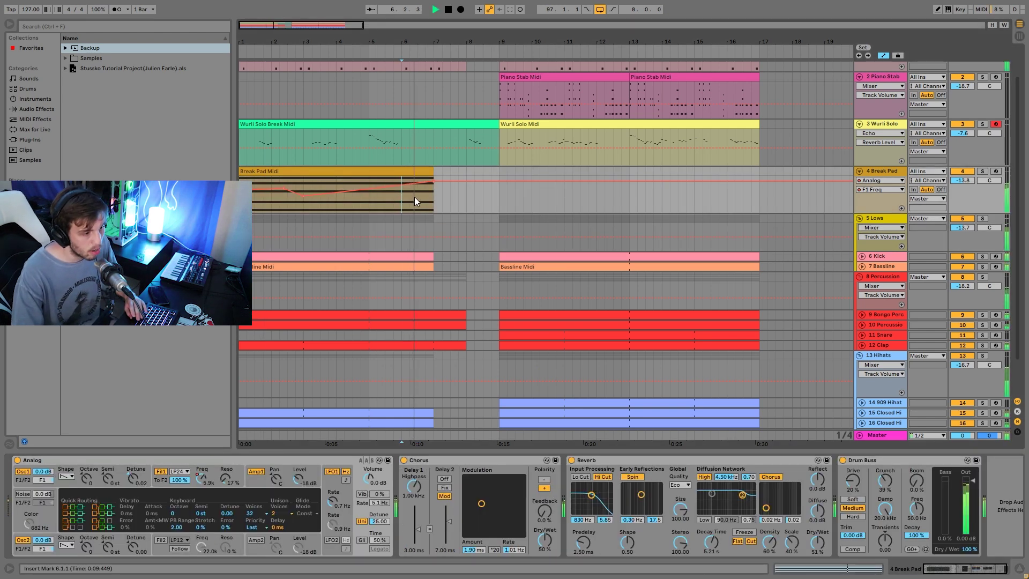
pyautogui.press('space')
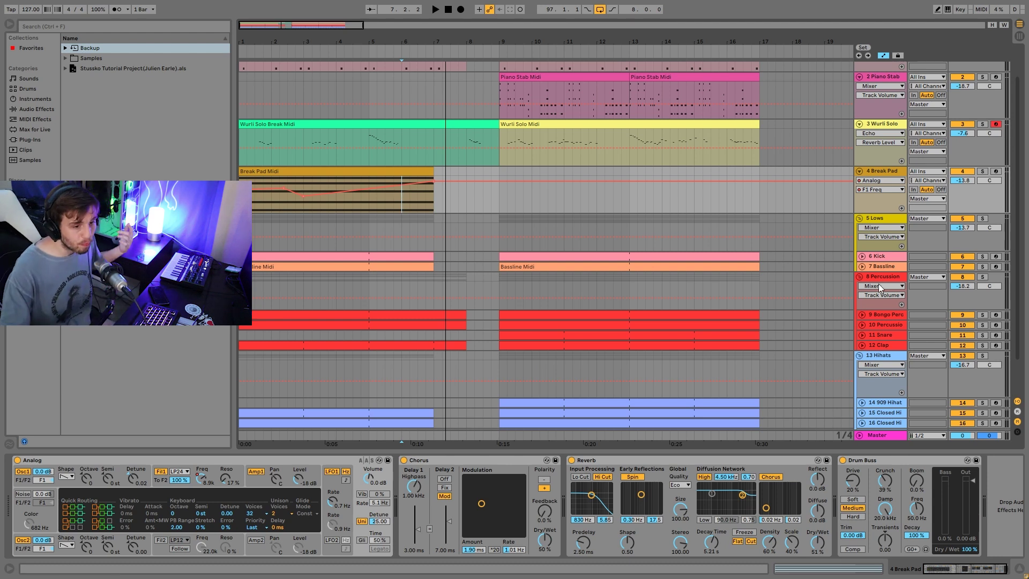
# Solo the Kick track and play its part from bar 9 with its devices shown.
pyautogui.click(983, 257)
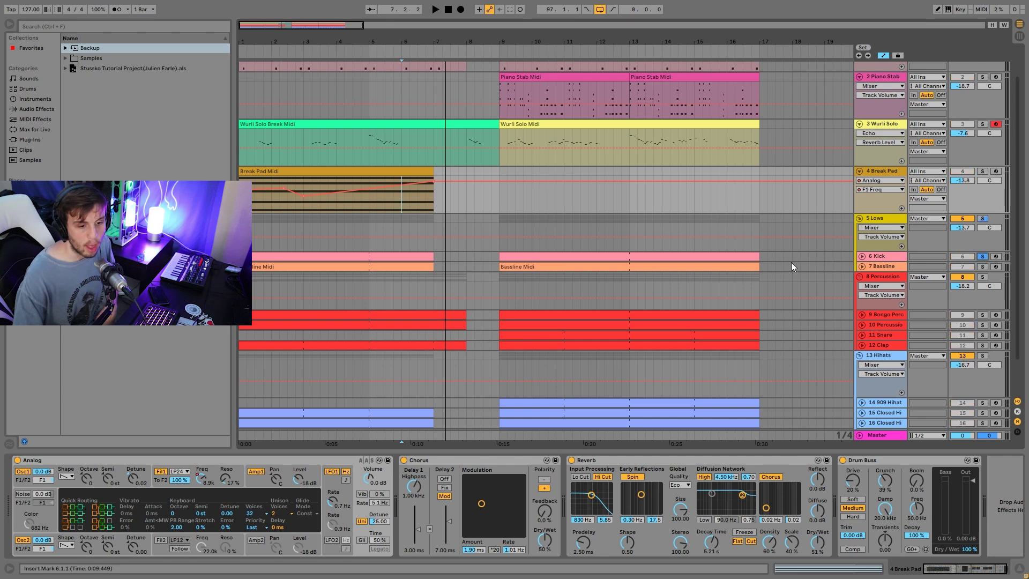
pyautogui.click(532, 255)
pyautogui.press('space')
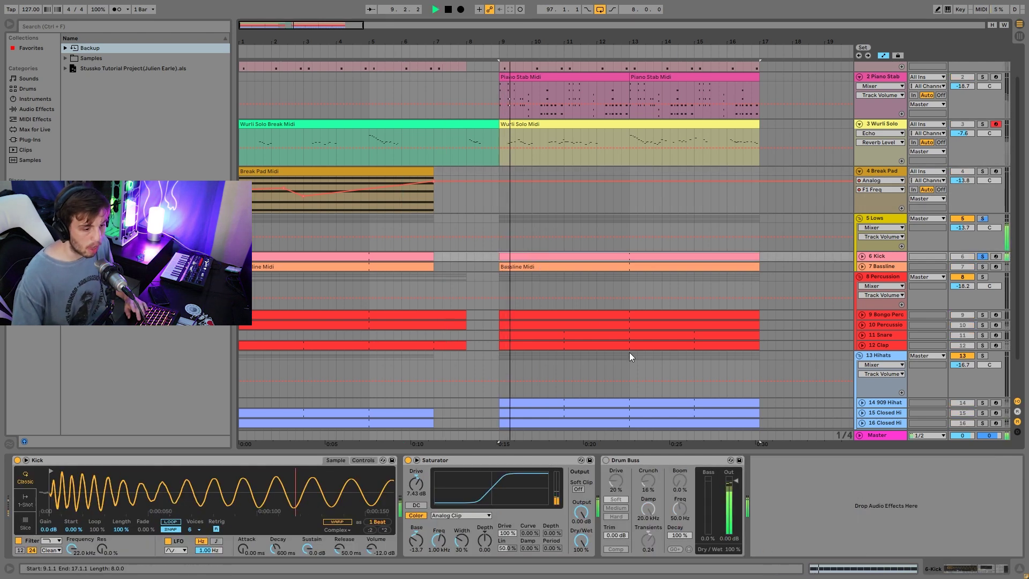
# Delete the switched-off Drum Buss from the Kick track and show more of the kick sample's waveform.
pyautogui.press('Delete')
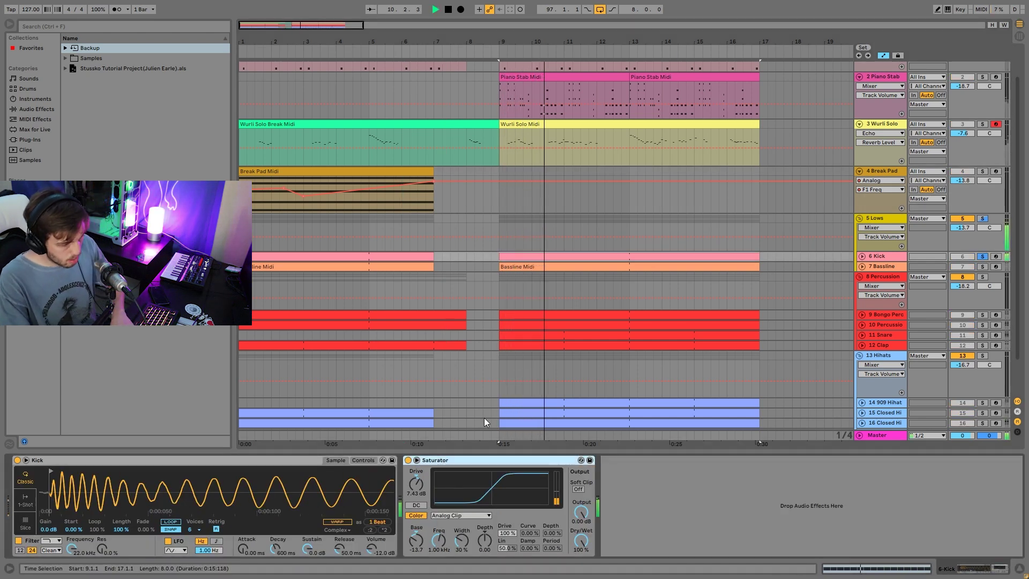
pyautogui.scroll(-3, 152, 490)
pyautogui.press('space')
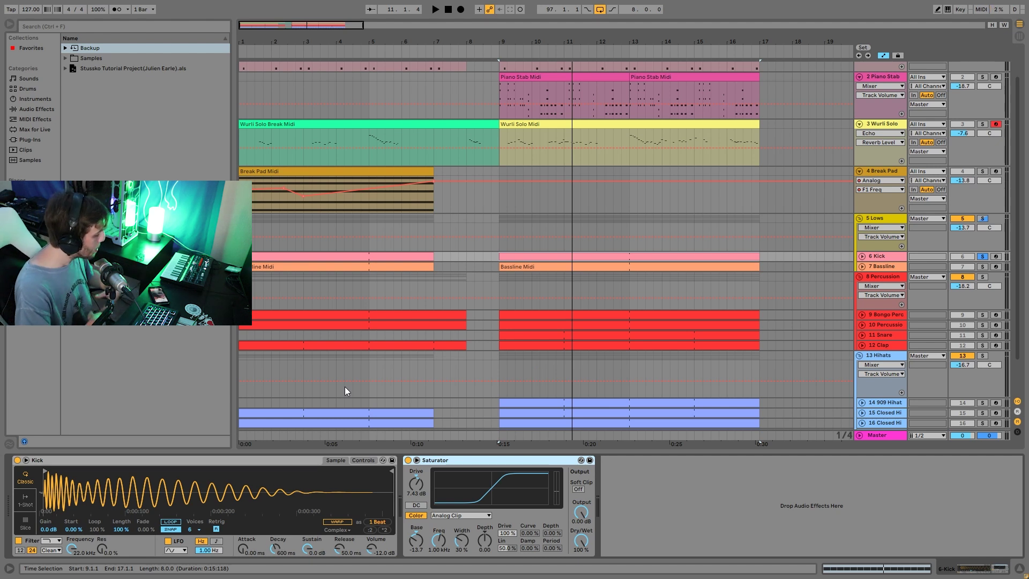
# Replay the soloed kick from bar 9 several times to hear it with the Saturator.
pyautogui.press('space')
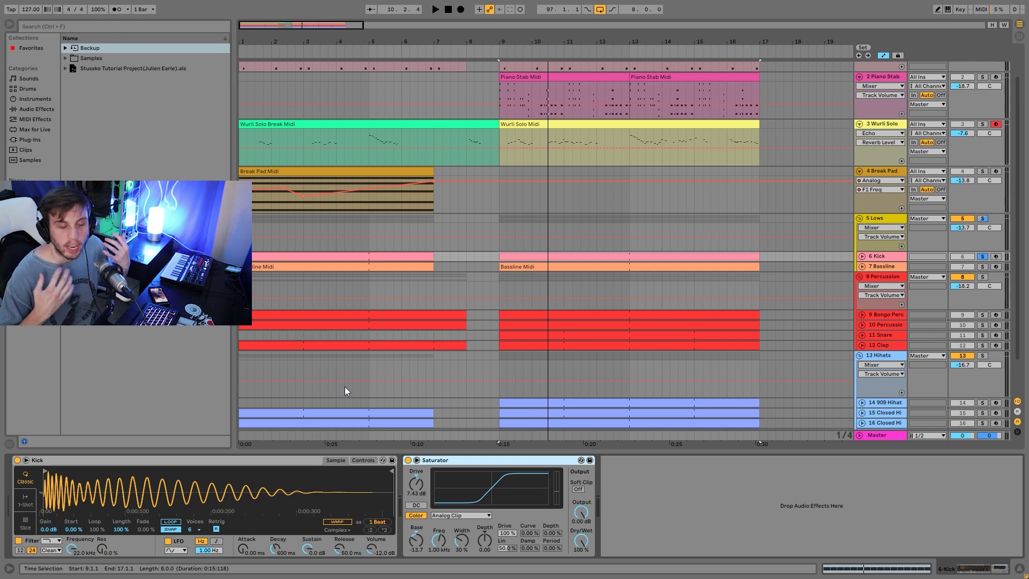
pyautogui.press('space')
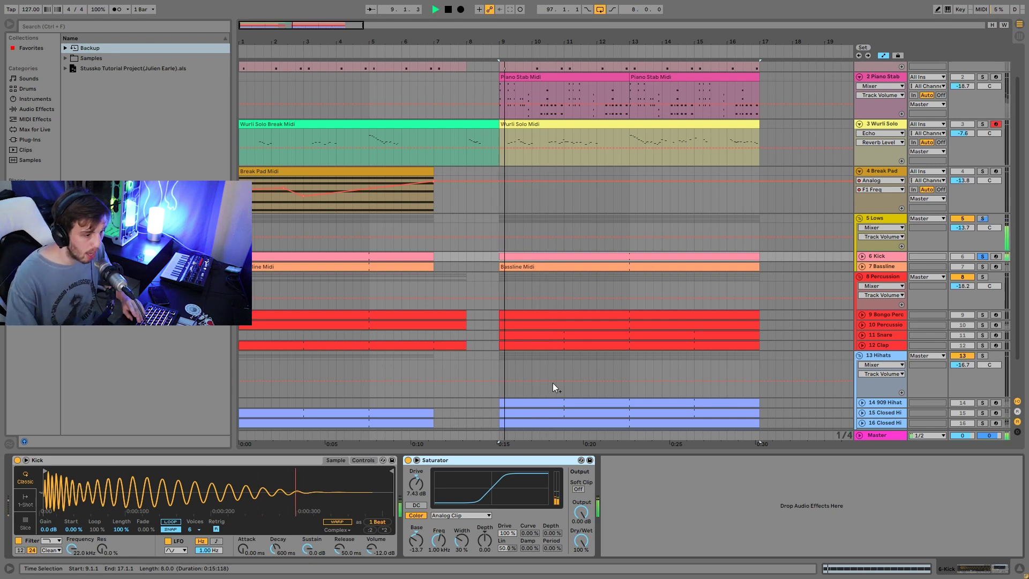
pyautogui.press('space')
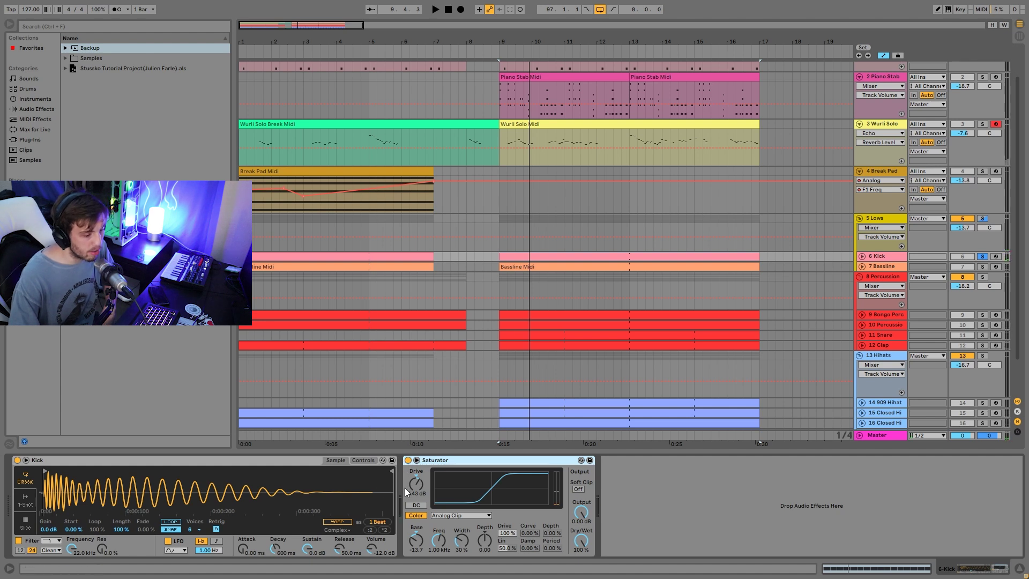
pyautogui.press('space')
pyautogui.press('space')
# Solo and unfold the Bassline track, play it from bar 9, and open the notes of its Bassline Midi clip.
pyautogui.click(983, 267)
pyautogui.click(863, 266)
pyautogui.press('space')
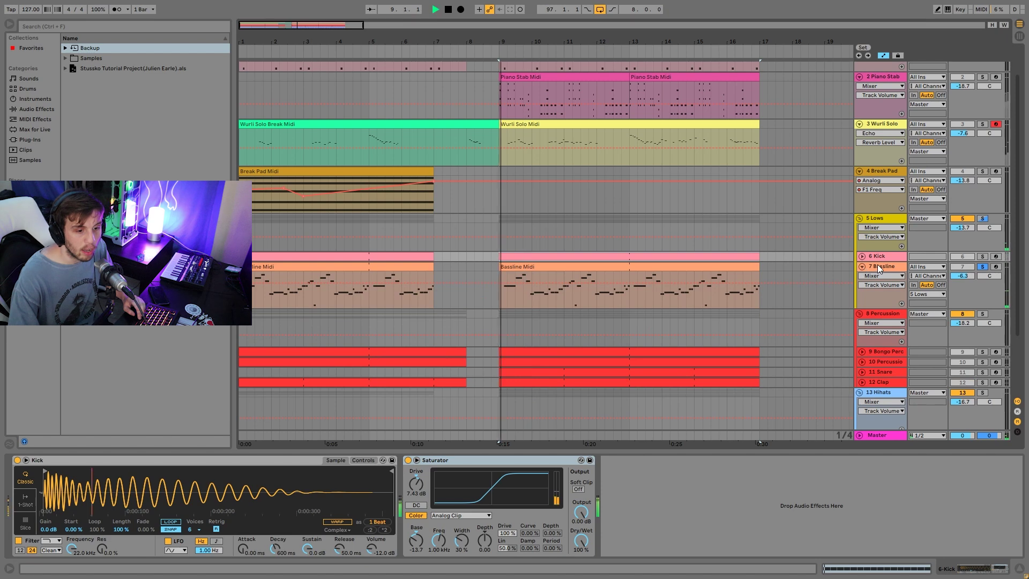
pyautogui.click(870, 266)
pyautogui.doubleClick(577, 269)
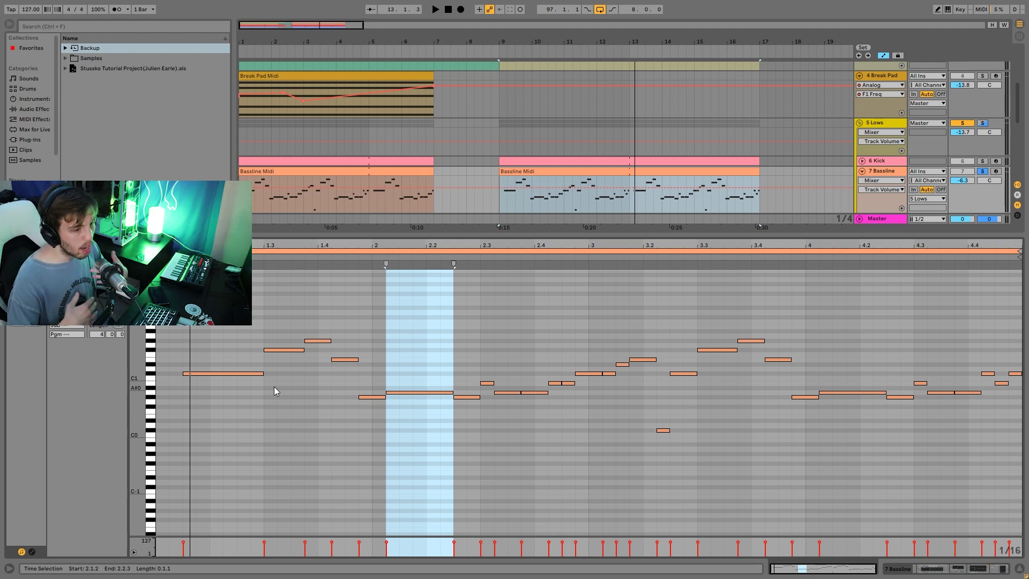
# Replay the soloed bassline from bar 9 while viewing the notes of its Bassline Midi clip.
pyautogui.press('space')
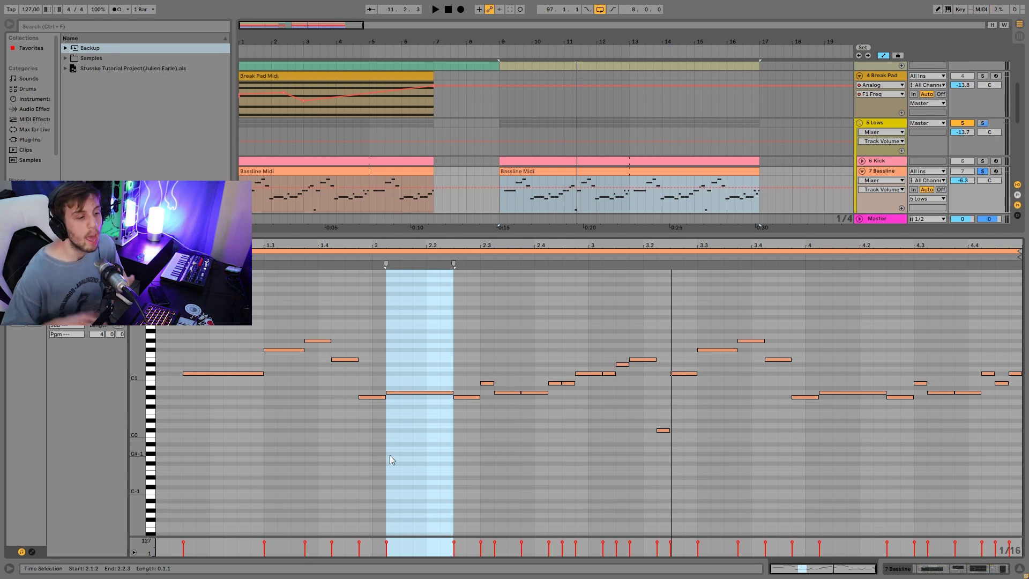
pyautogui.press('space')
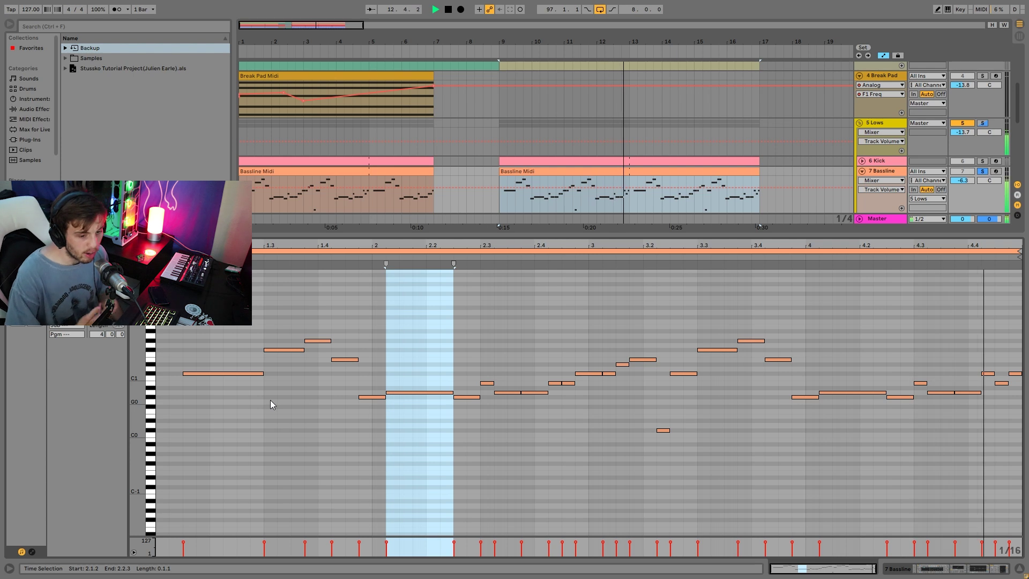
pyautogui.press('space')
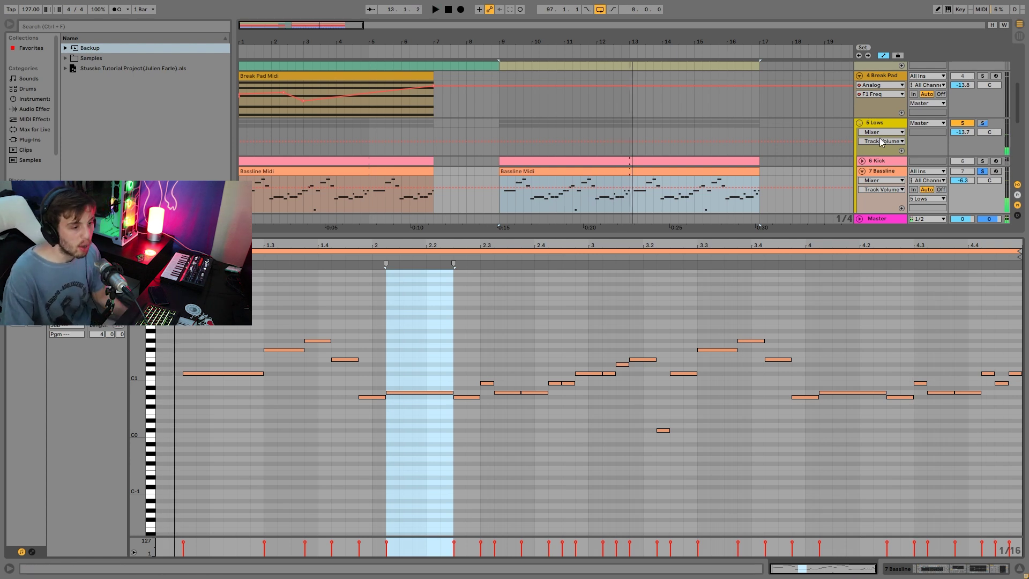
# Unsolo the Bassline track and play the full mix from bar 9 with the Bassline's devices shown.
pyautogui.click(984, 172)
pyautogui.press('space')
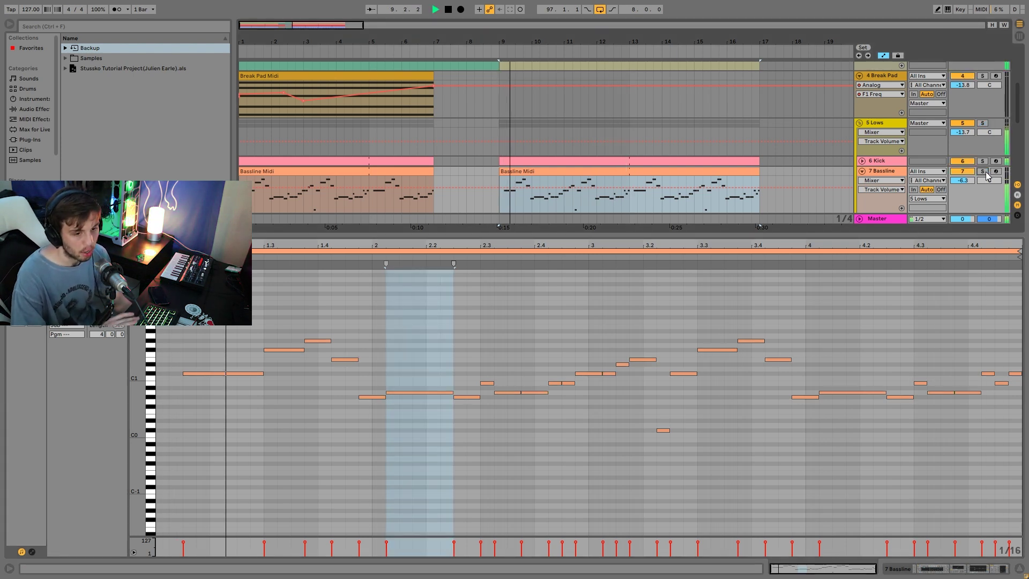
pyautogui.click(886, 170)
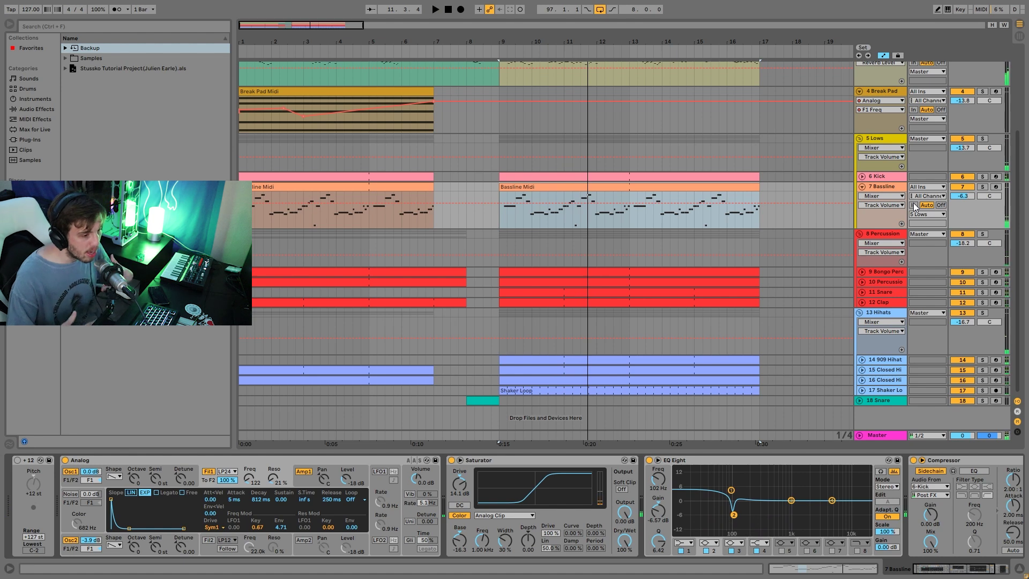
# Play the Chord Stab, Piano Stab and Wurli Solo tracks soloed together from bar 9, and clear their solos.
pyautogui.scroll(5, 855, 152)
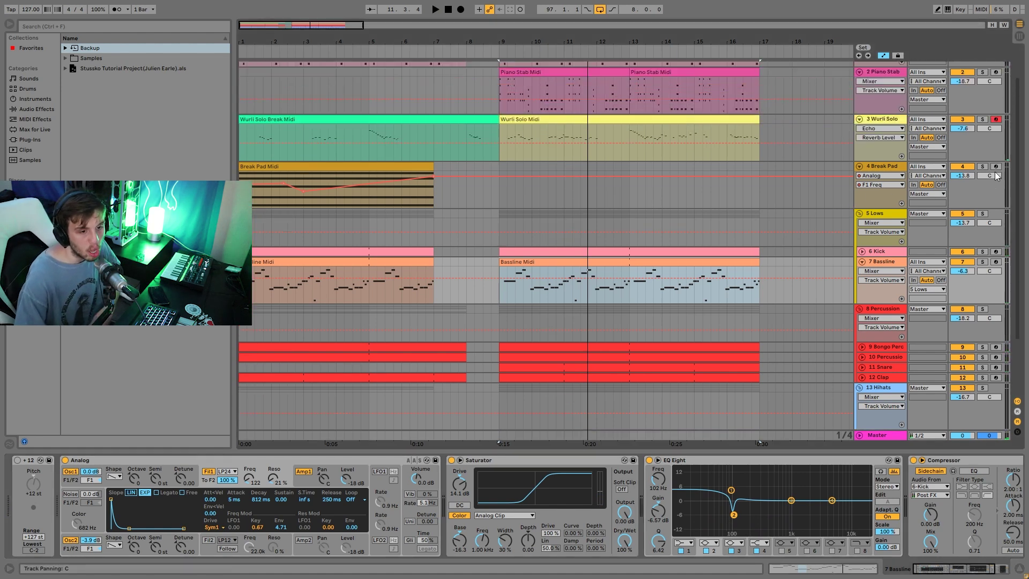
pyautogui.click(983, 160)
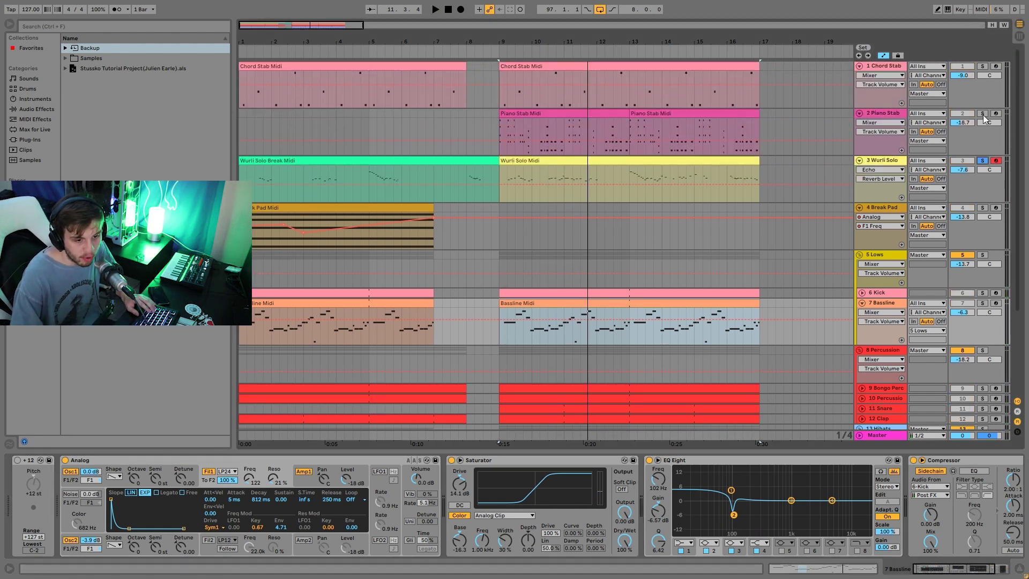
pyautogui.click(983, 66)
pyautogui.press('space')
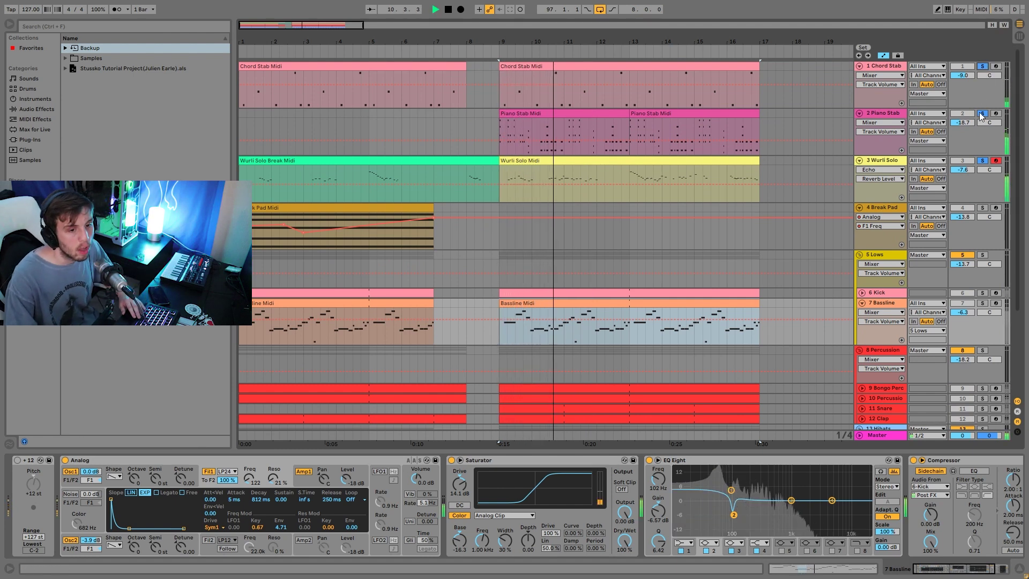
pyautogui.press('space')
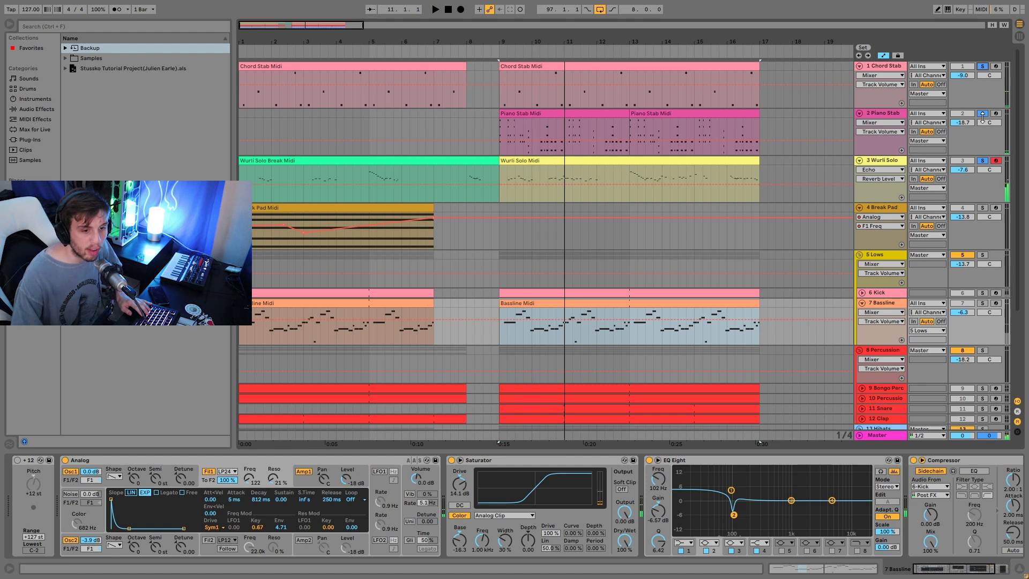
pyautogui.click(983, 114)
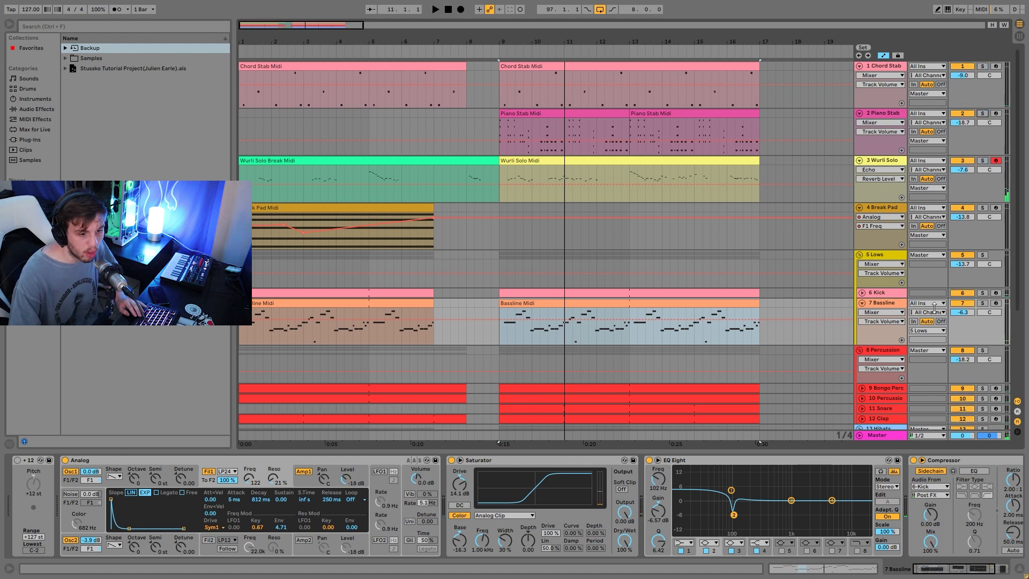
# Play the full mix from bar 9 with the Bassline track selected, and solo the Bassline during playback.
pyautogui.click(875, 305)
pyautogui.press('space')
pyautogui.click(984, 303)
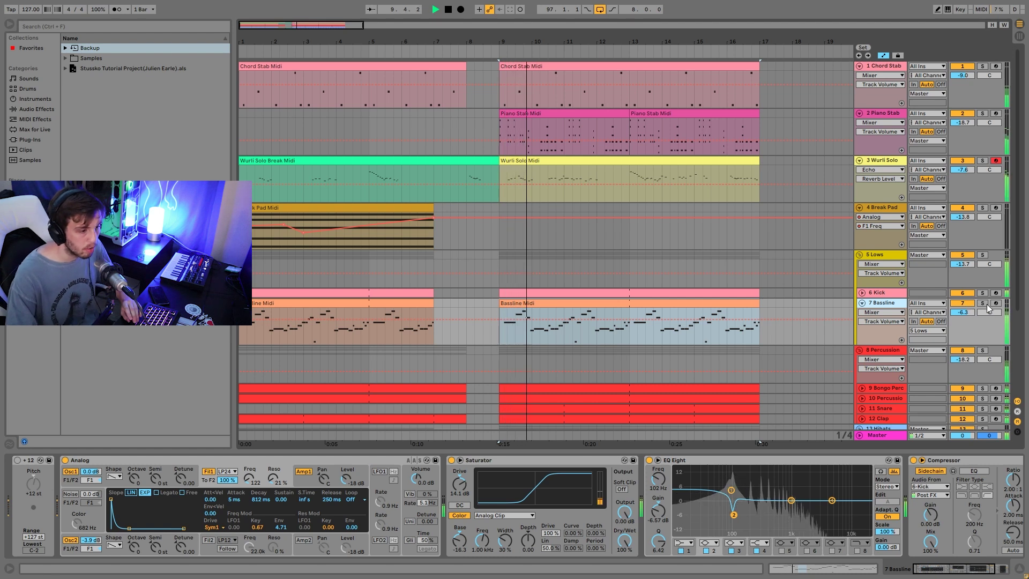
pyautogui.press('space')
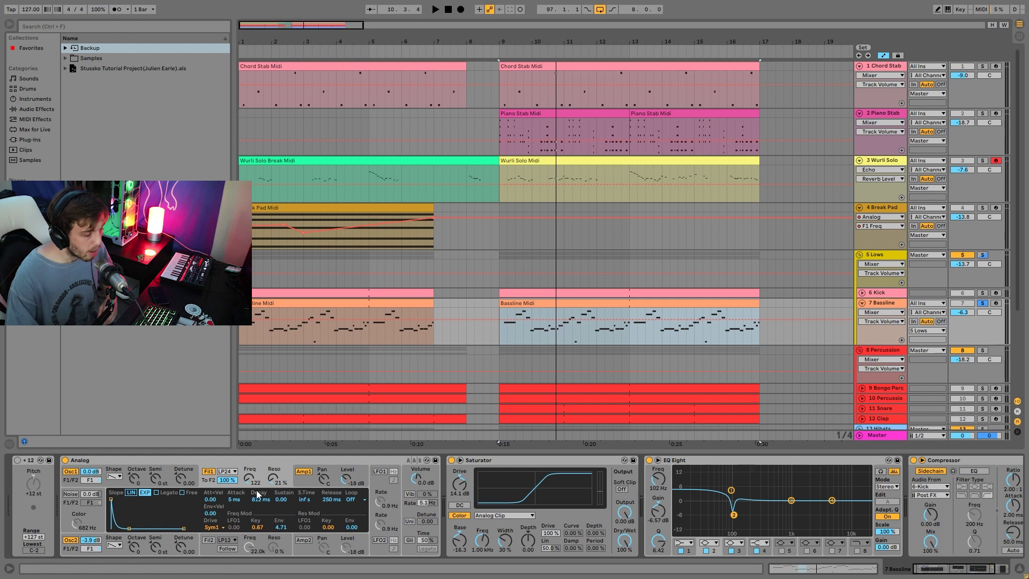
# Arm the Bassline track for recording and replay its soloed part from bar 9.
pyautogui.click(996, 303)
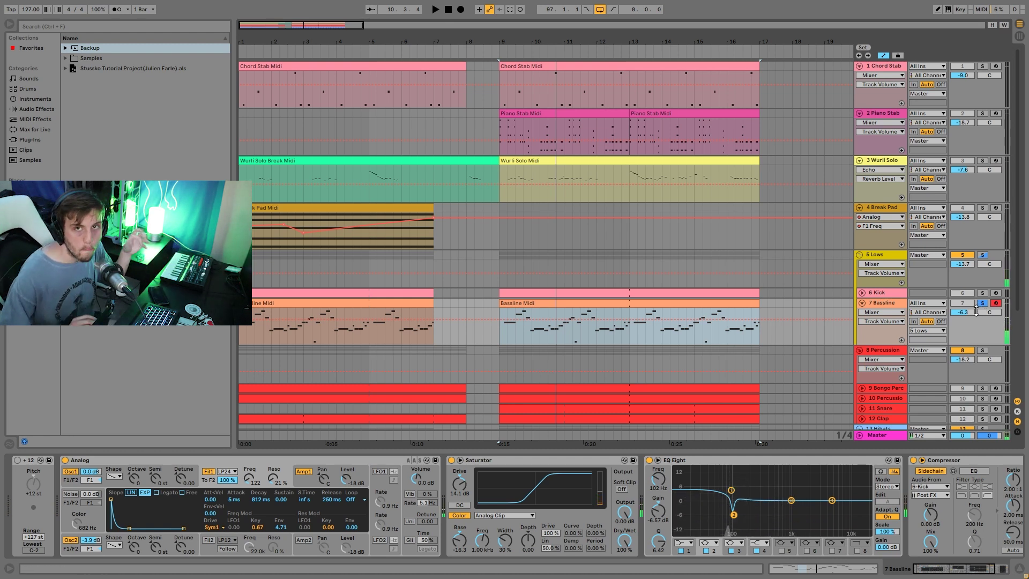
pyautogui.press('space')
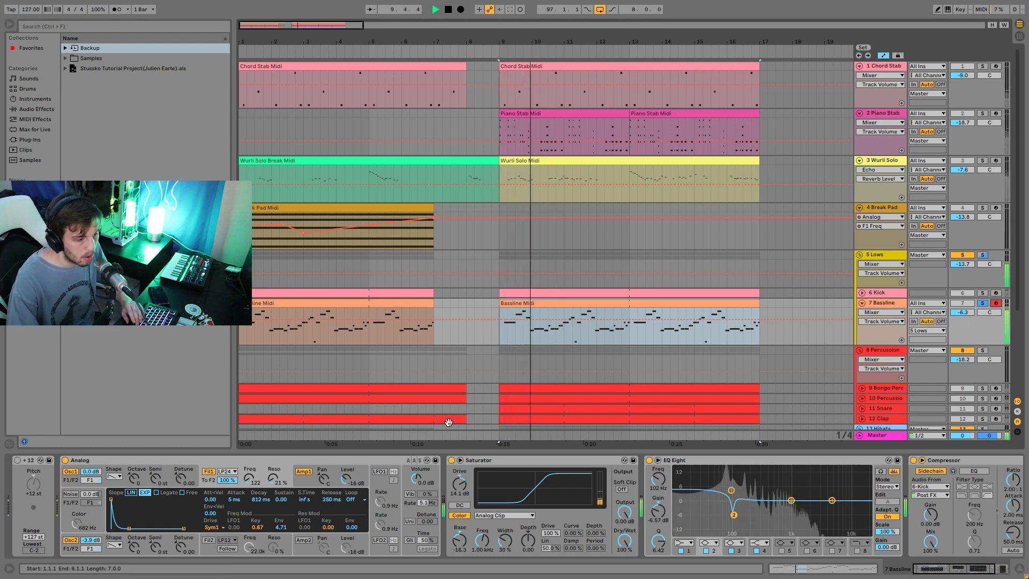
pyautogui.press('space')
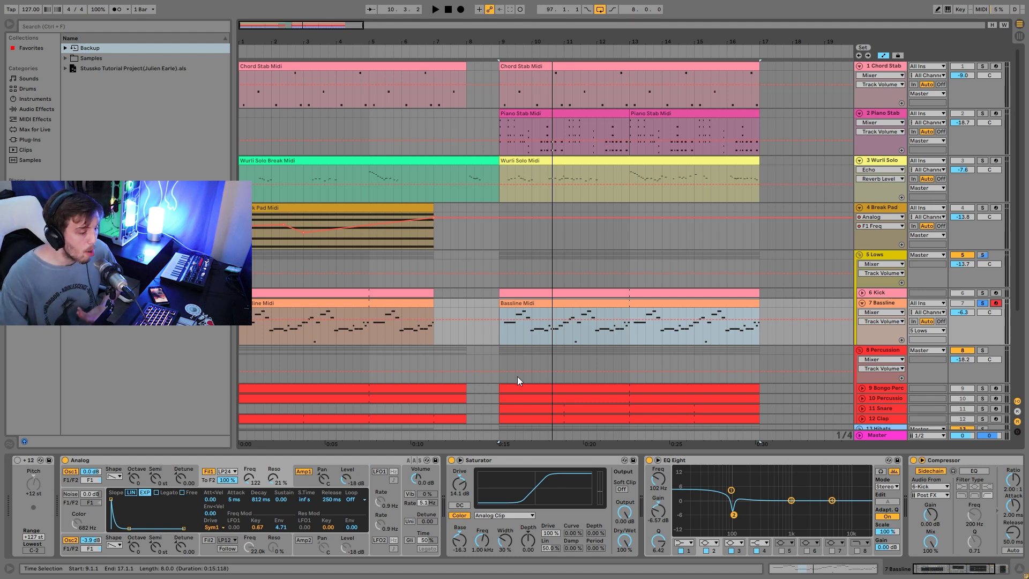
pyautogui.press('space')
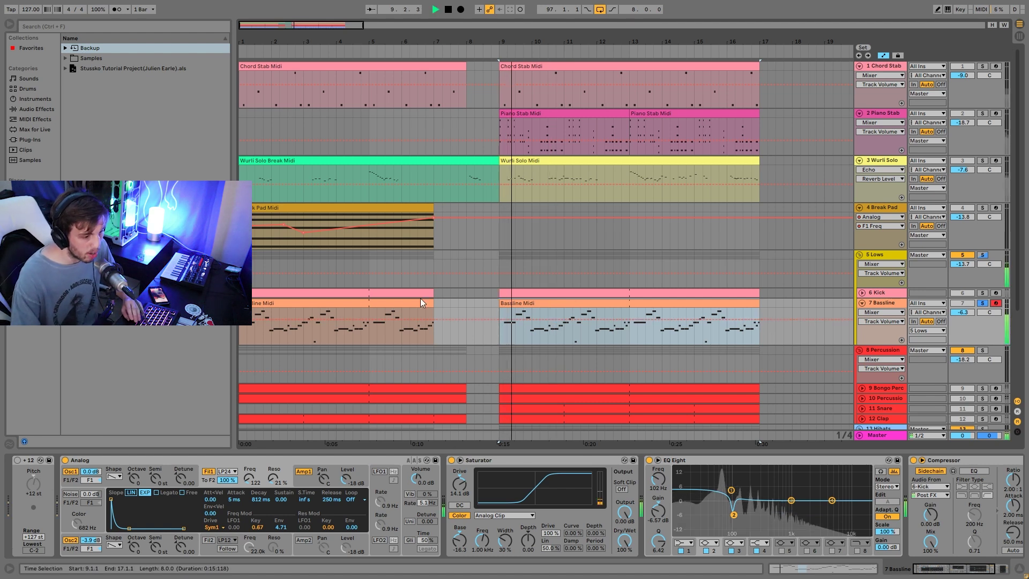
pyautogui.press('space')
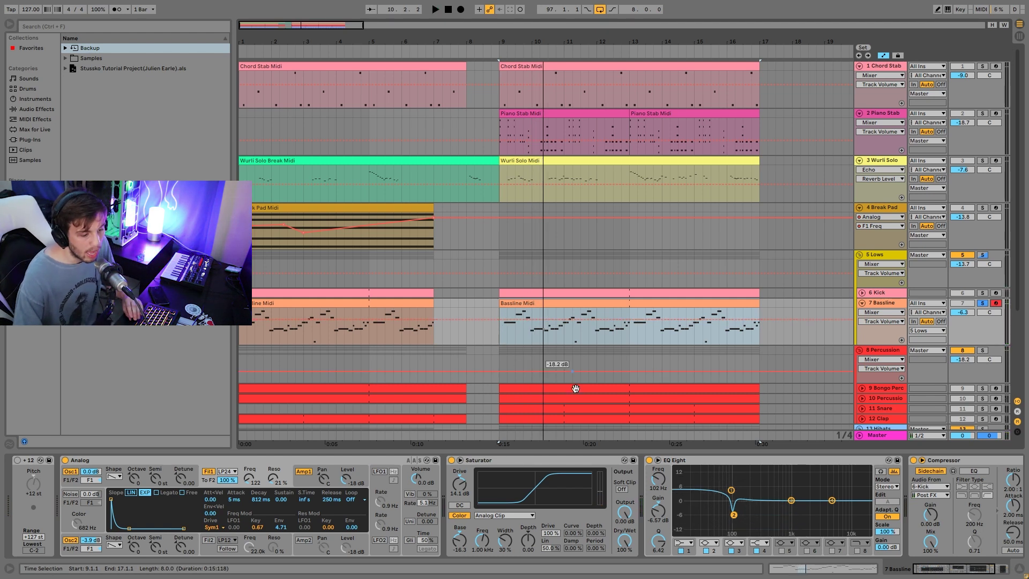
# Show the Amp1 envelope of the Bassline's Analog and play the part with its Saturator, EQ Eight and Compressor in view.
pyautogui.click(300, 480)
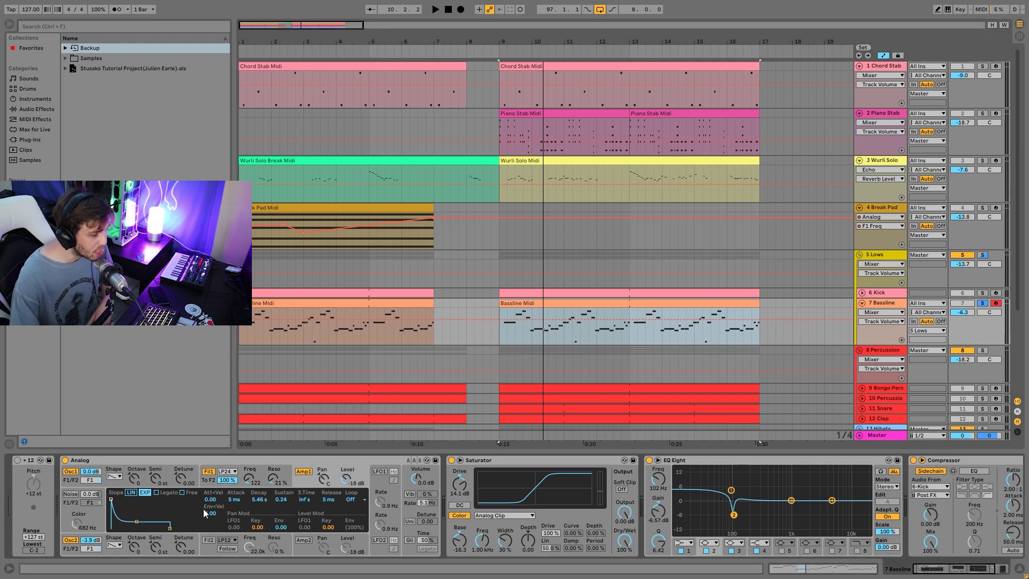
pyautogui.click(936, 568)
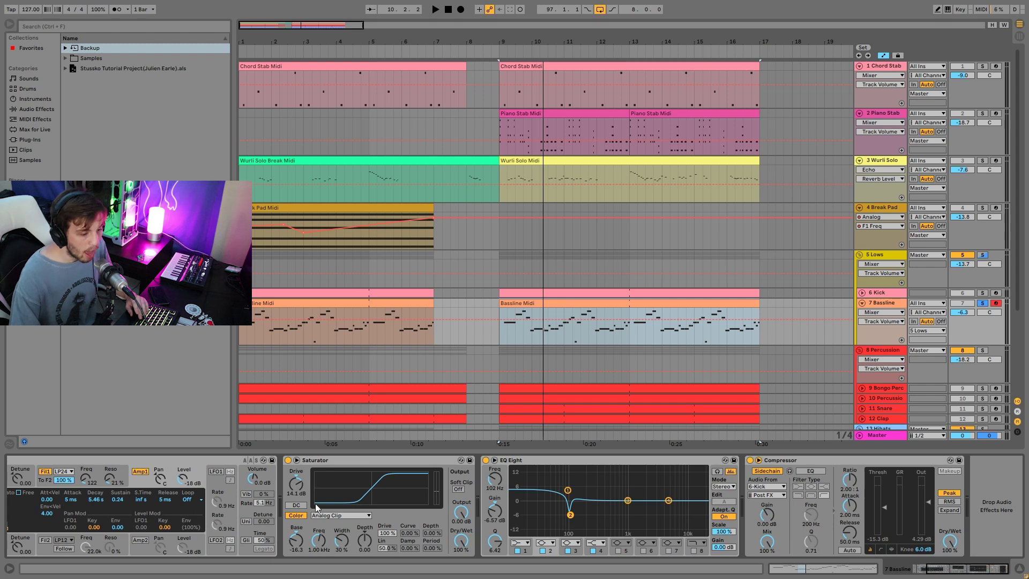
pyautogui.press('space')
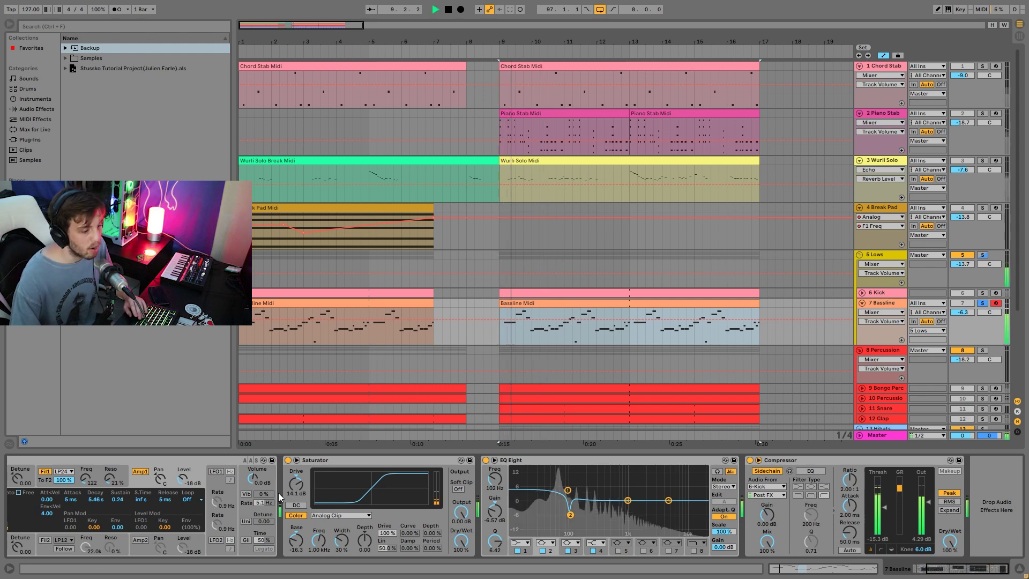
pyautogui.press('space')
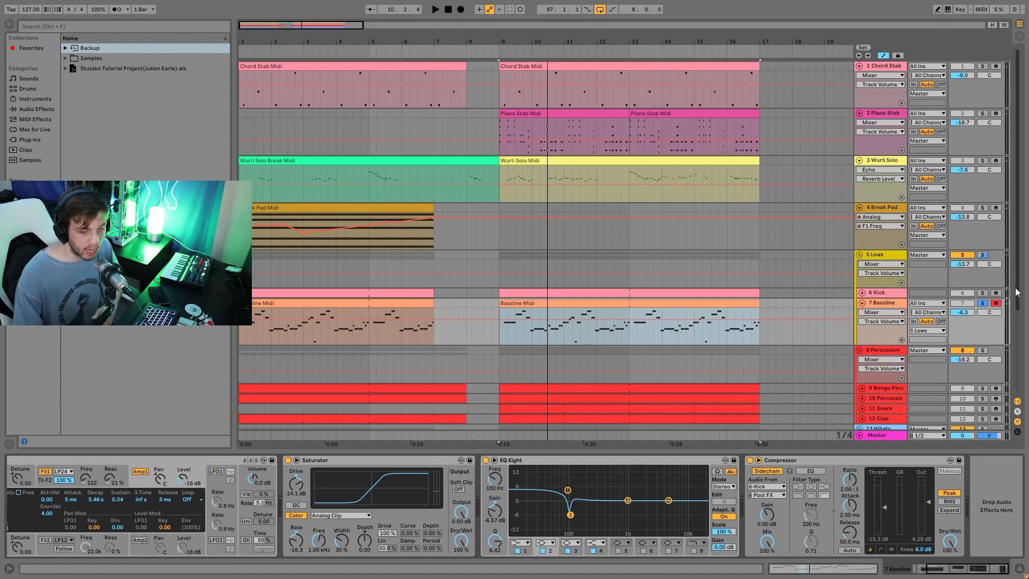
# Solo the Lows group instead of the Bassline and show the group's devices.
pyautogui.click(984, 256)
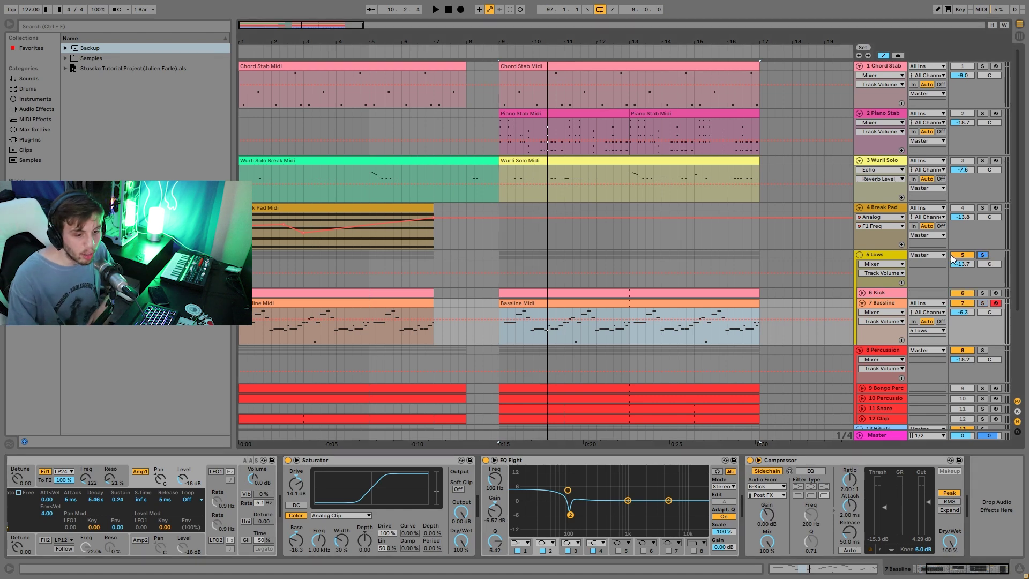
pyautogui.click(883, 256)
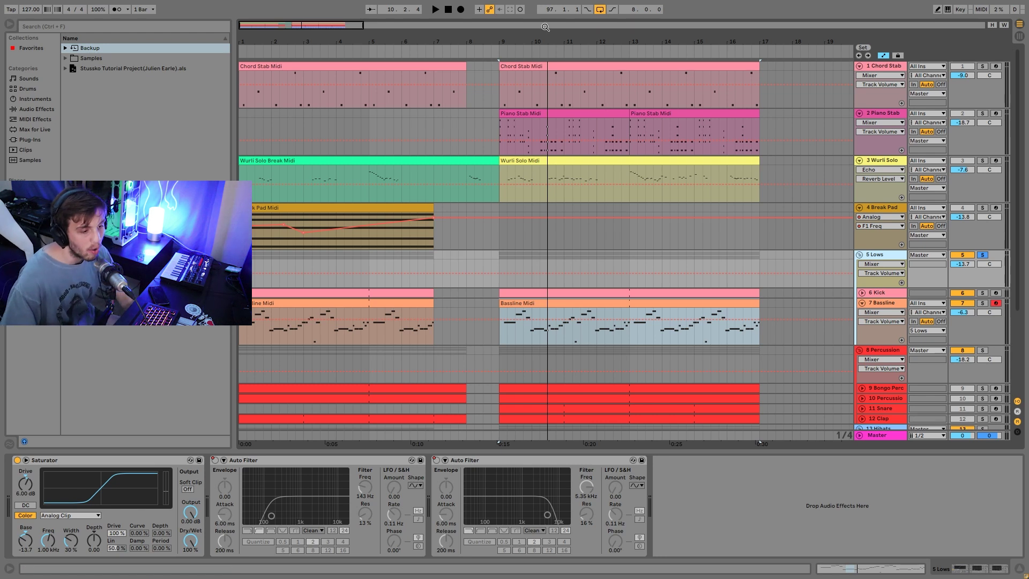
# Compare the soloed Lows group from bar 9 with its Saturator switched off and on, leaving the Saturator on.
pyautogui.click(17, 460)
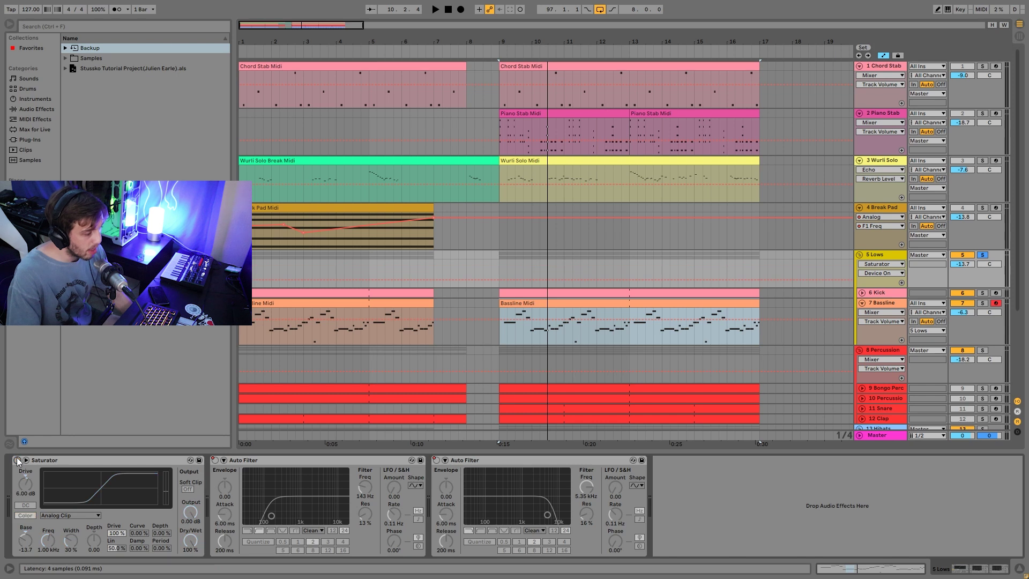
pyautogui.press('space')
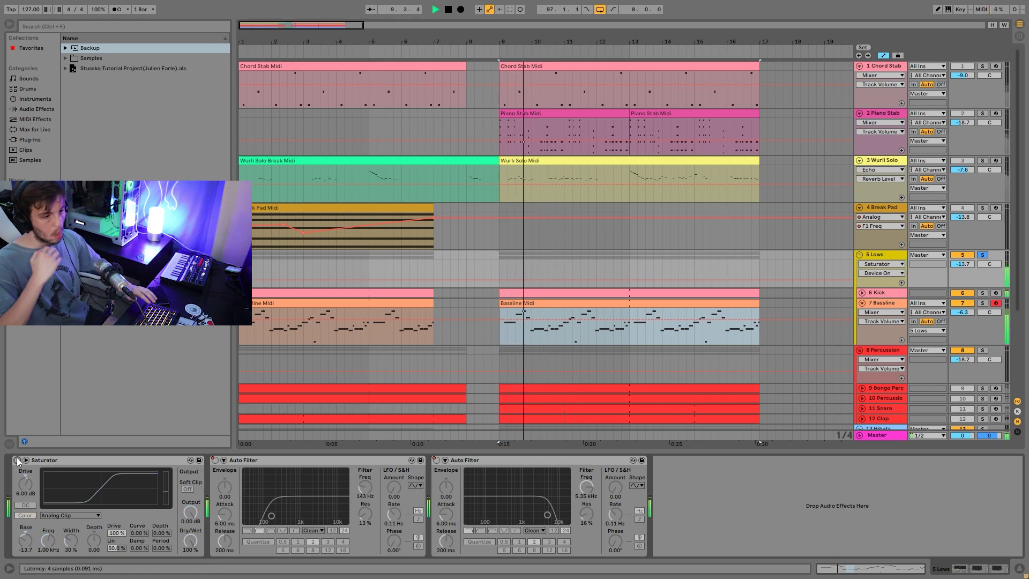
pyautogui.click(18, 460)
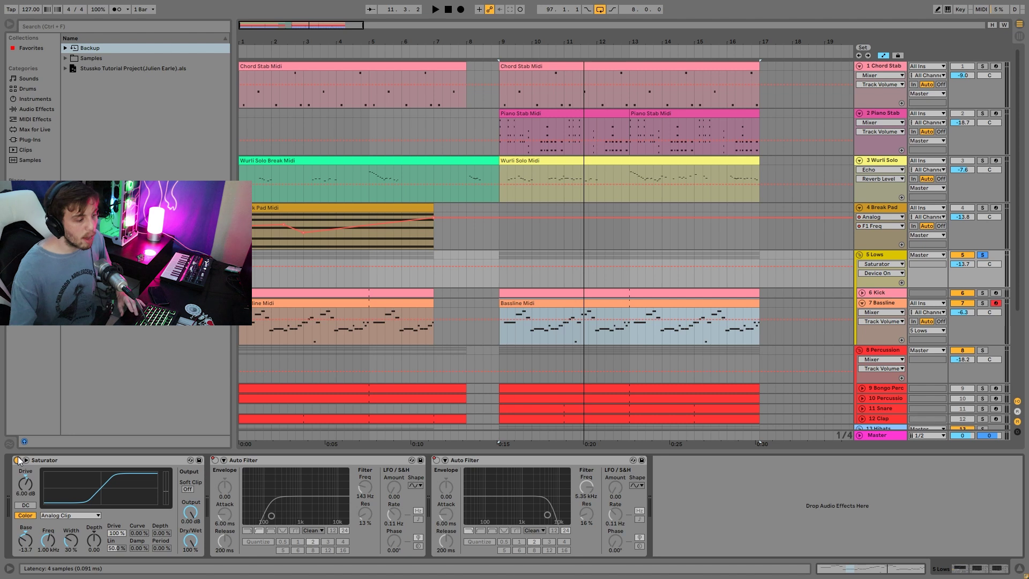
pyautogui.click(17, 460)
pyautogui.press('space')
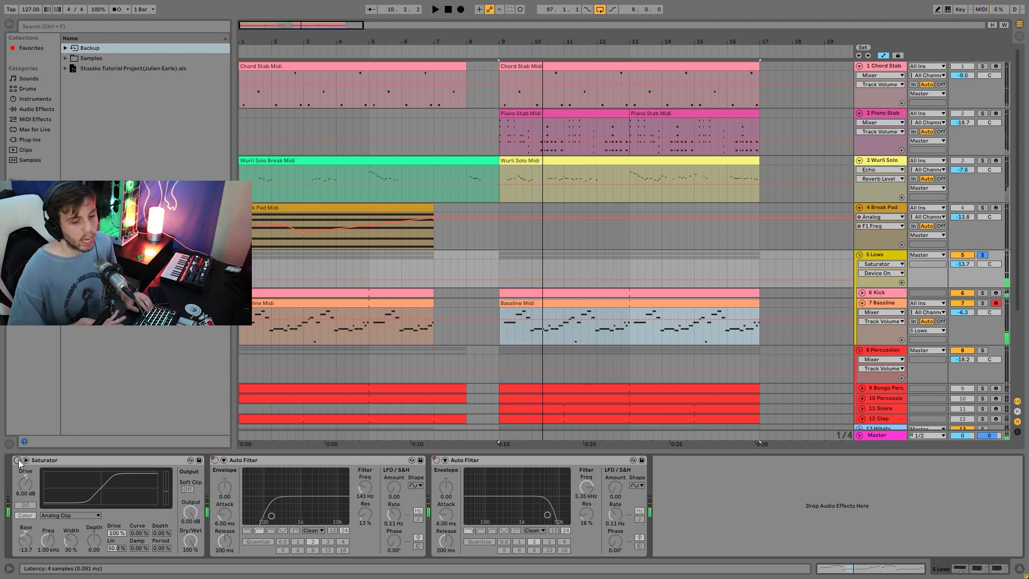
pyautogui.click(18, 460)
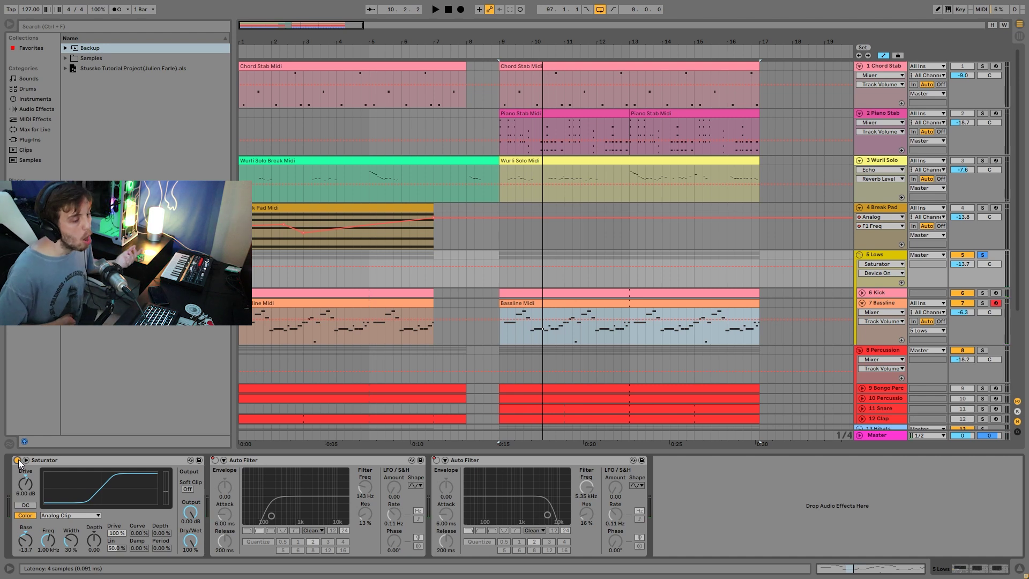
pyautogui.press('space')
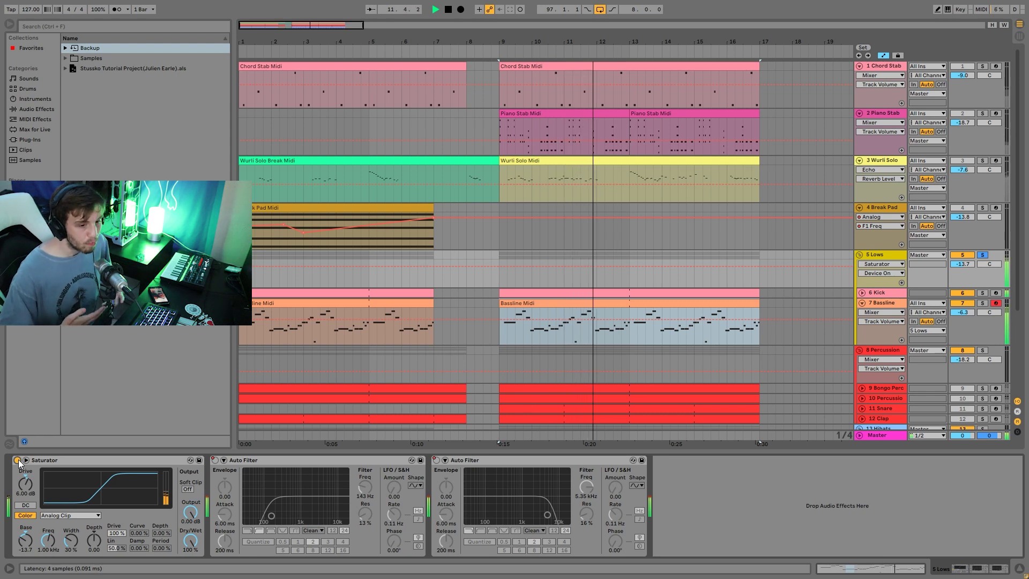
pyautogui.press('space')
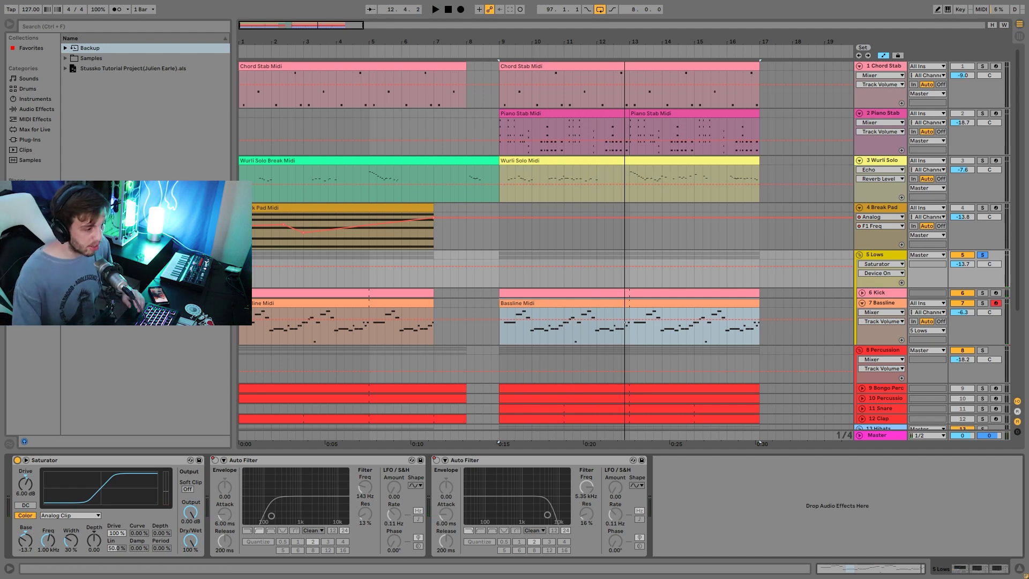
# Play the Lows group from the start of the arrangement with its Auto Filters, and unsolo it during playback.
pyautogui.press('Home')
pyautogui.press('space')
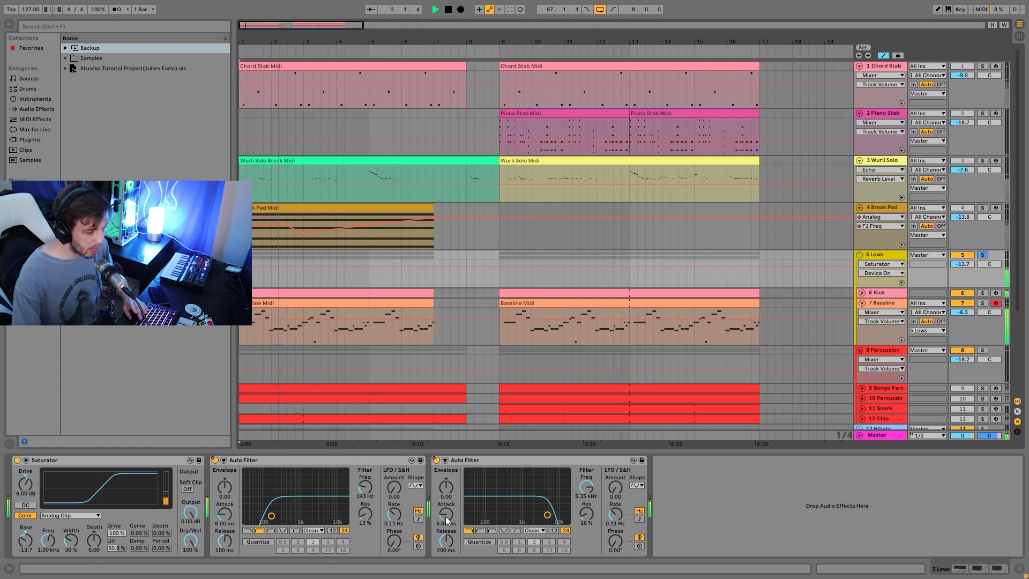
pyautogui.click(981, 255)
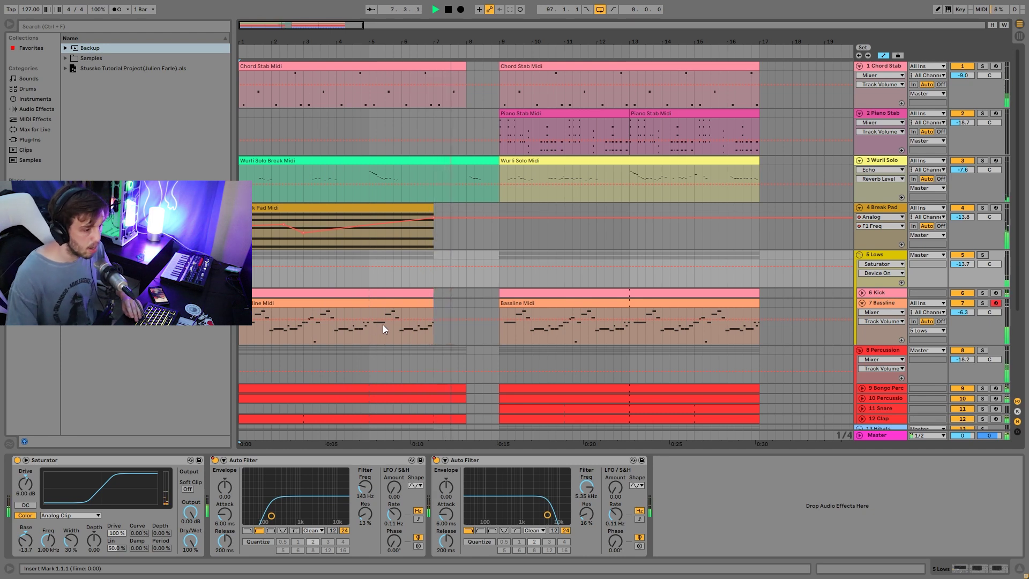
pyautogui.press('space')
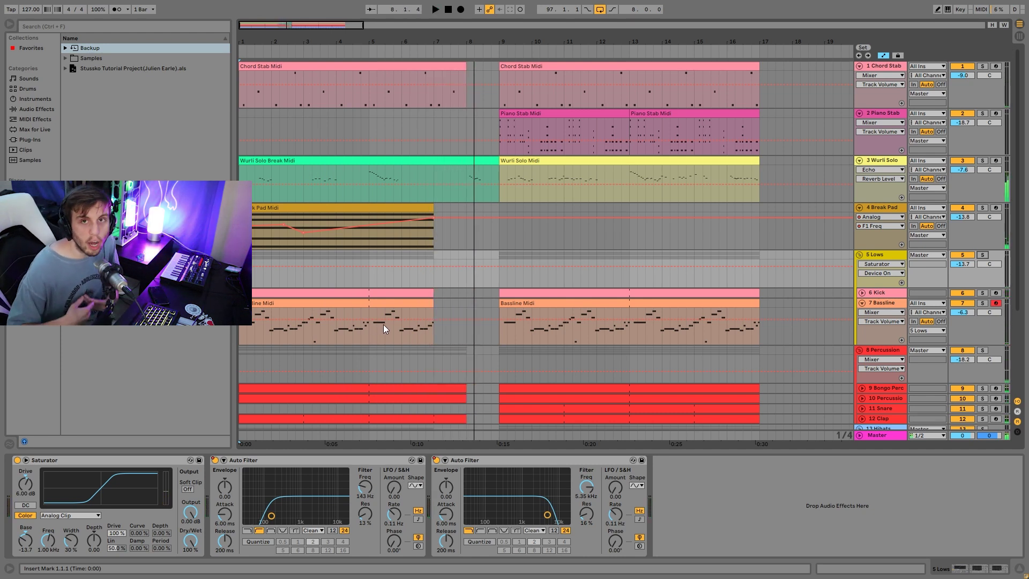
# Play the full mix from bar 9 with the Lows group's devices shown.
pyautogui.click(497, 256)
pyautogui.press('space')
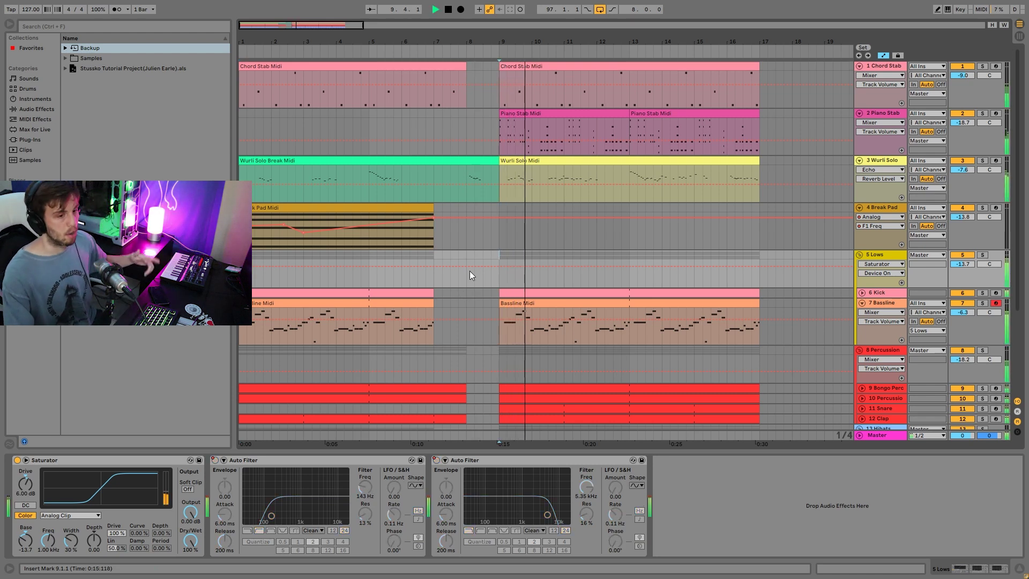
pyautogui.press('space')
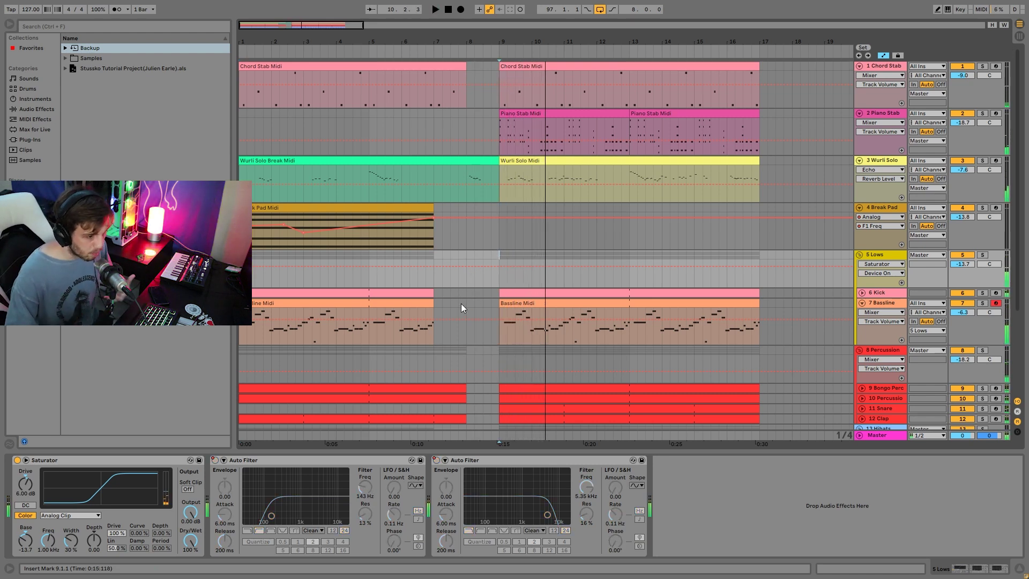
# Return to bar 9 in the Lows group's lane and replay the full mix.
pyautogui.scroll(-2, 491, 346)
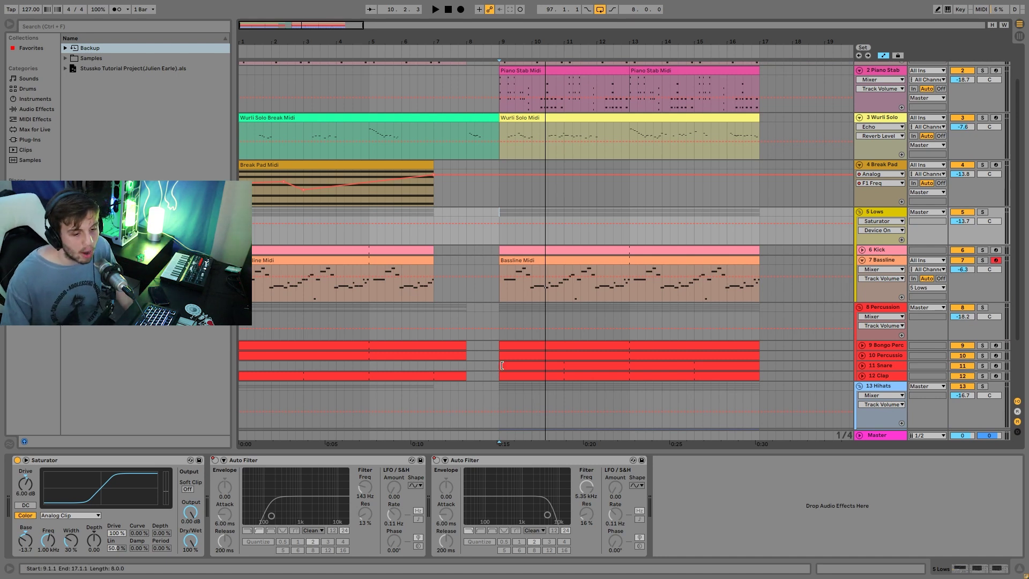
pyautogui.press('Home')
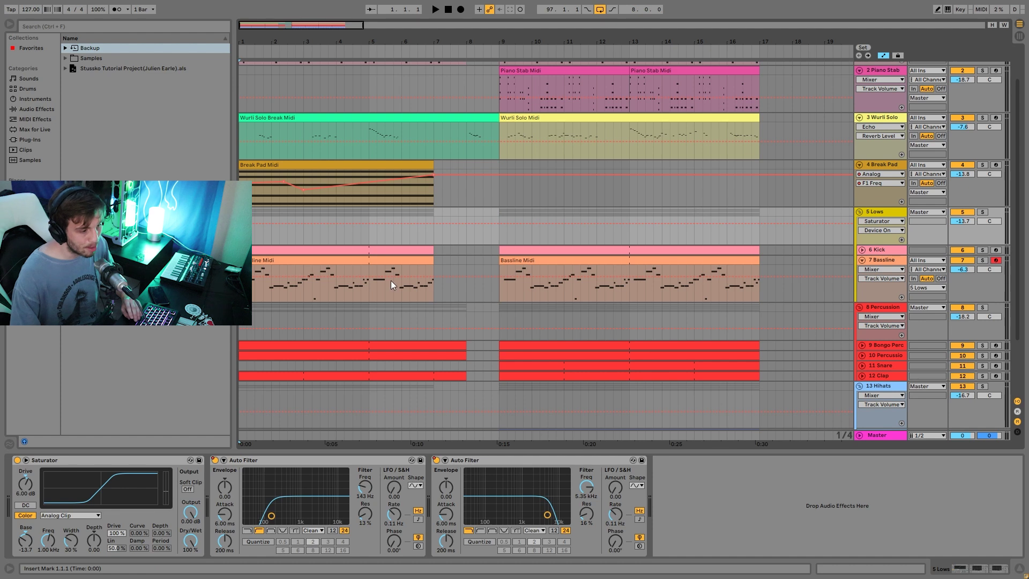
pyautogui.click(497, 238)
pyautogui.press('space')
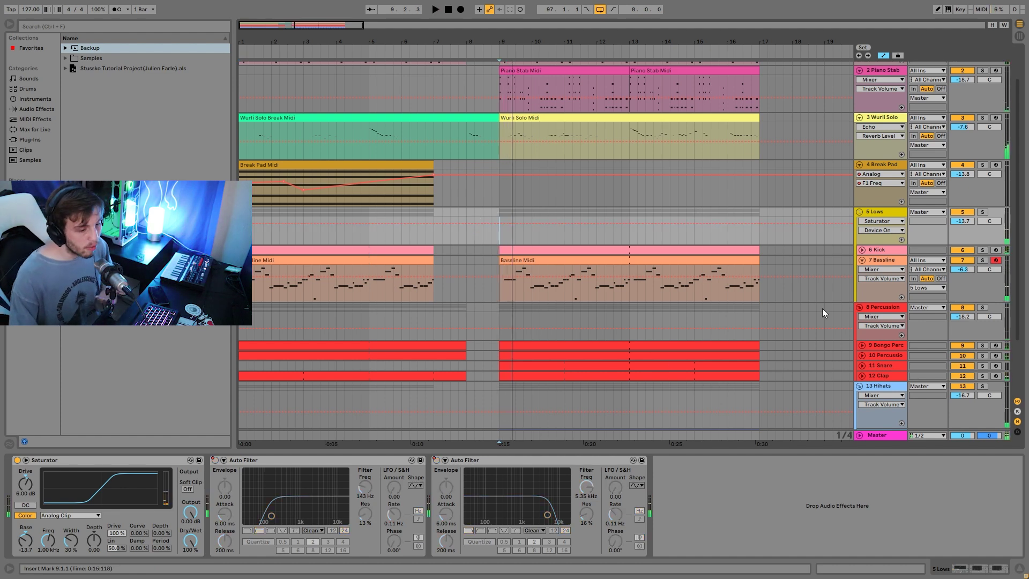
# Solo the Percussion group, play it from bar 9 and show the Clap track's device.
pyautogui.click(496, 307)
pyautogui.scroll(-2, 507, 313)
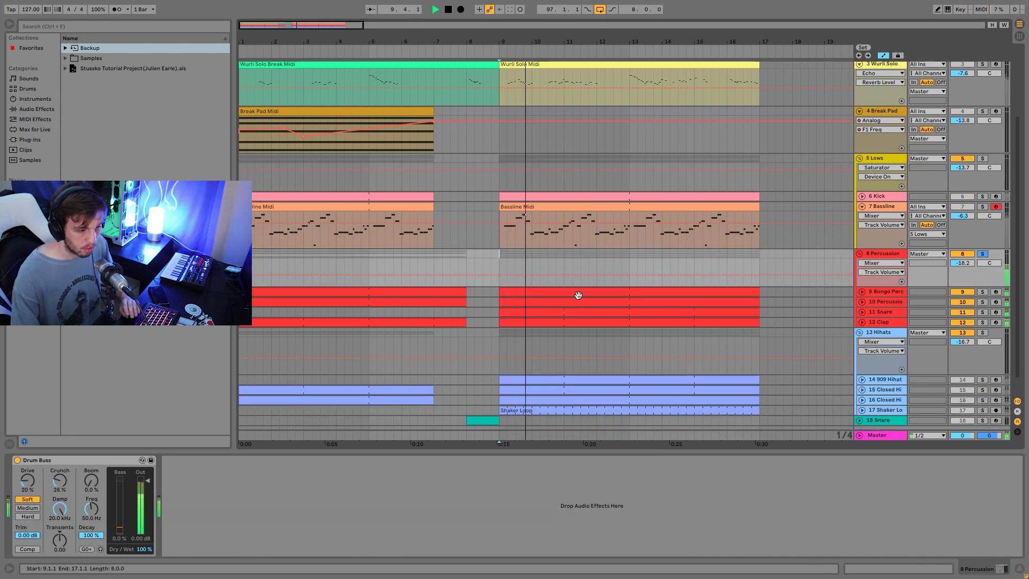
pyautogui.click(873, 324)
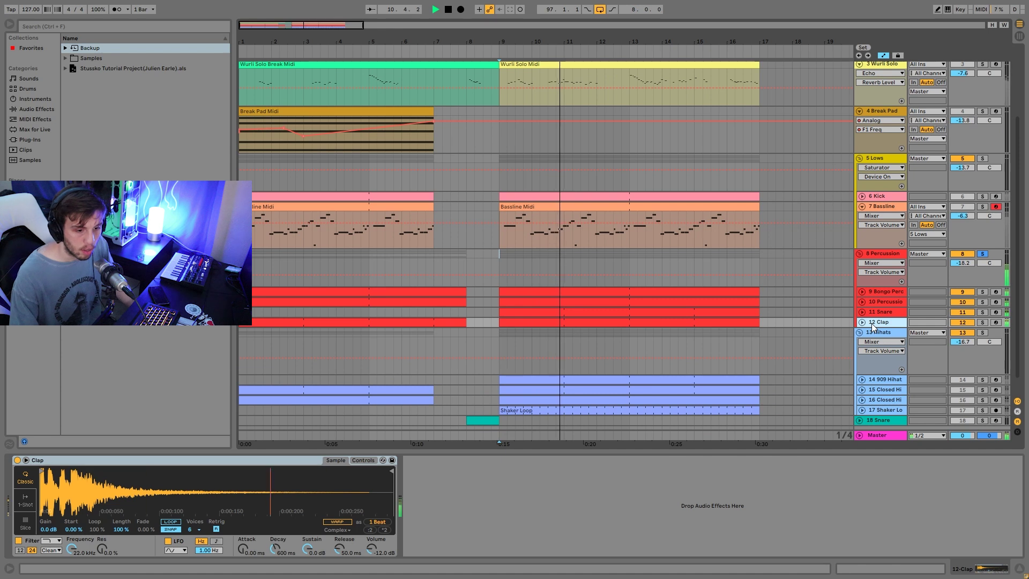
pyautogui.press('space')
# Unfold the Bongo Perc, Percussion and Snare tracks inside the Percussion group.
pyautogui.click(862, 292)
pyautogui.scroll(-1, 874, 325)
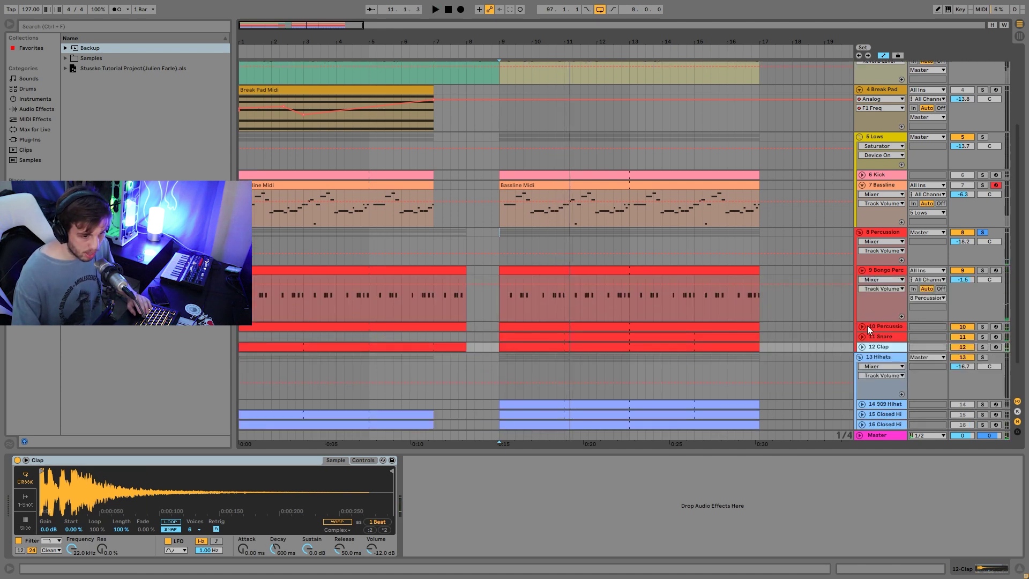
pyautogui.click(863, 326)
pyautogui.click(862, 374)
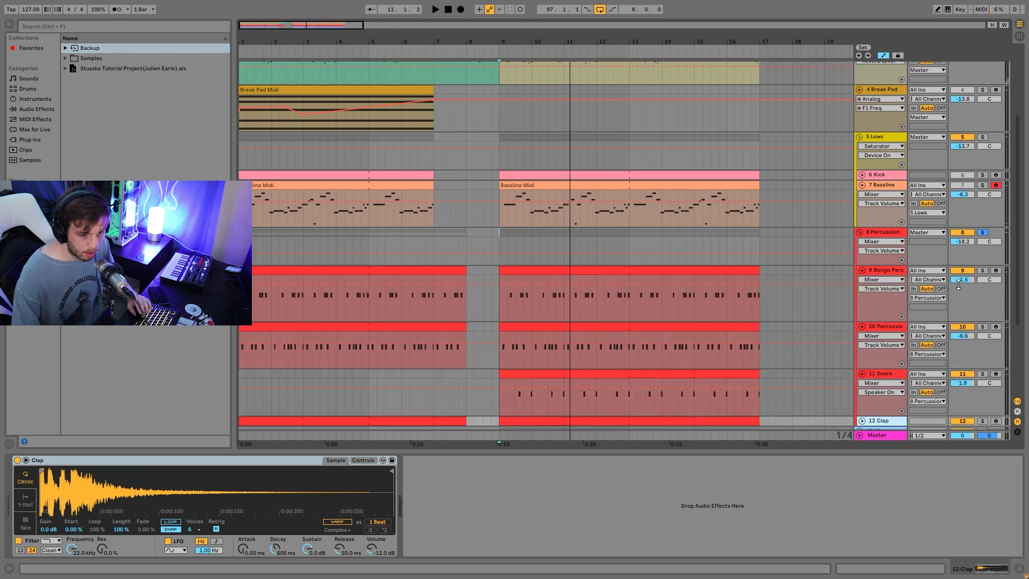
# Solo the Bongo Perc, Percussion, Snare and Clap tracks one after another while playing from bar 9.
pyautogui.click(983, 270)
pyautogui.press('space')
pyautogui.scroll(-2, 955, 303)
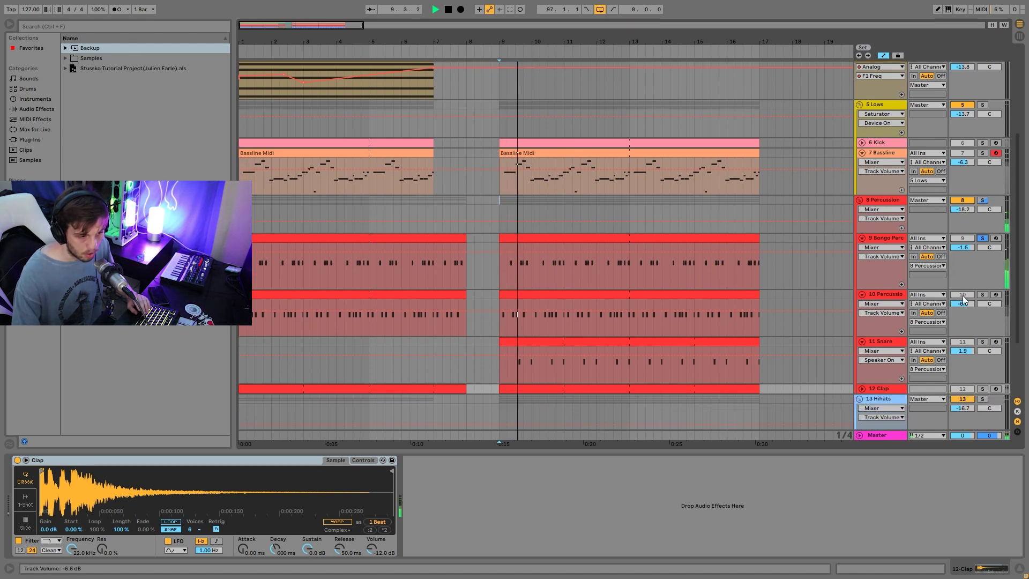
pyautogui.click(981, 295)
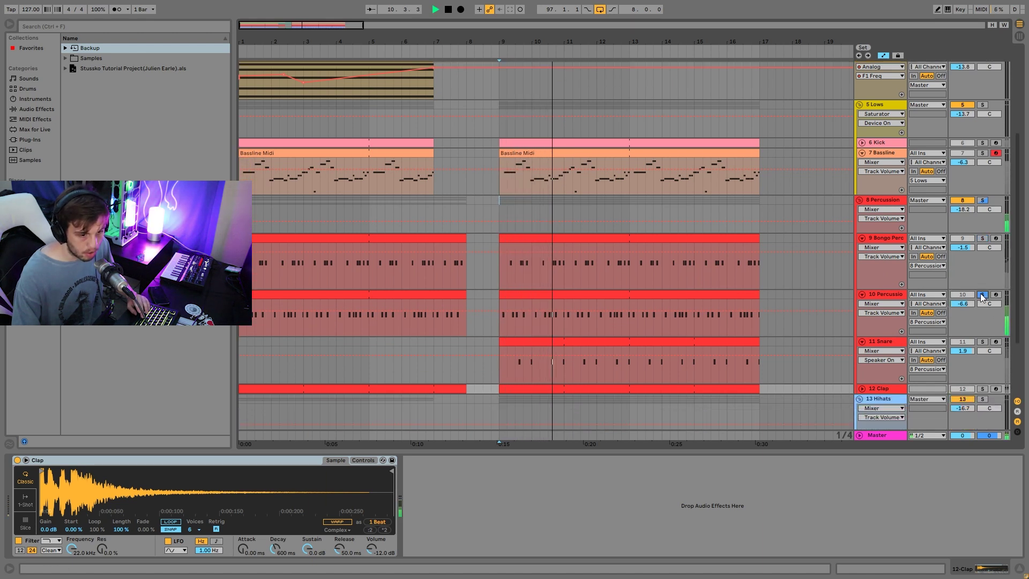
pyautogui.click(982, 342)
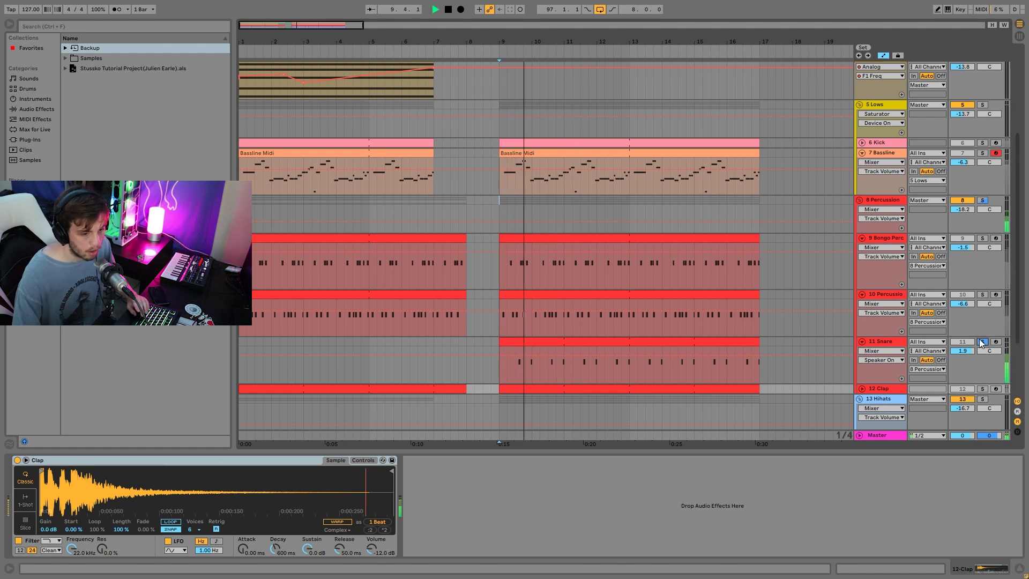
pyautogui.click(983, 389)
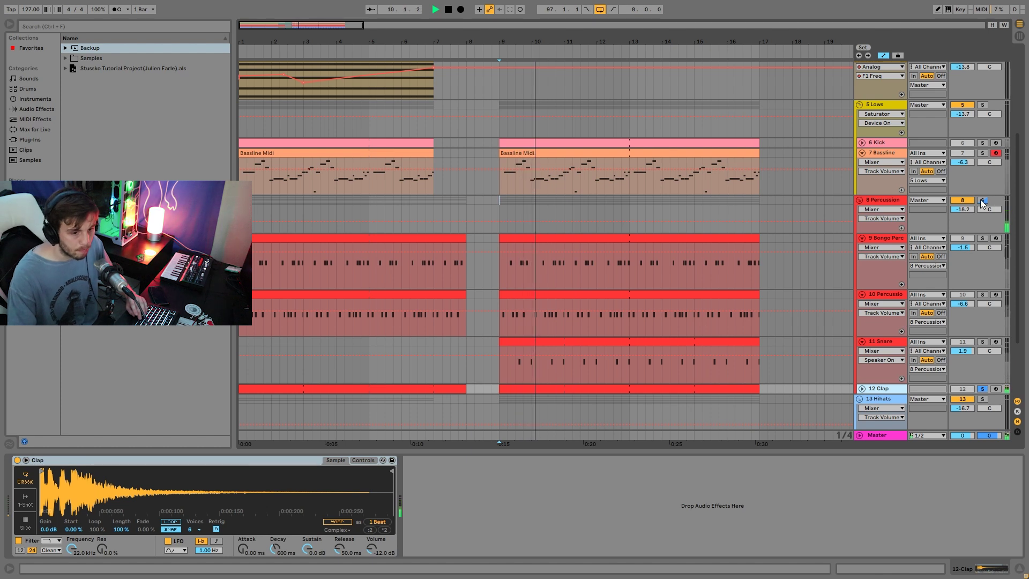
pyautogui.press('space')
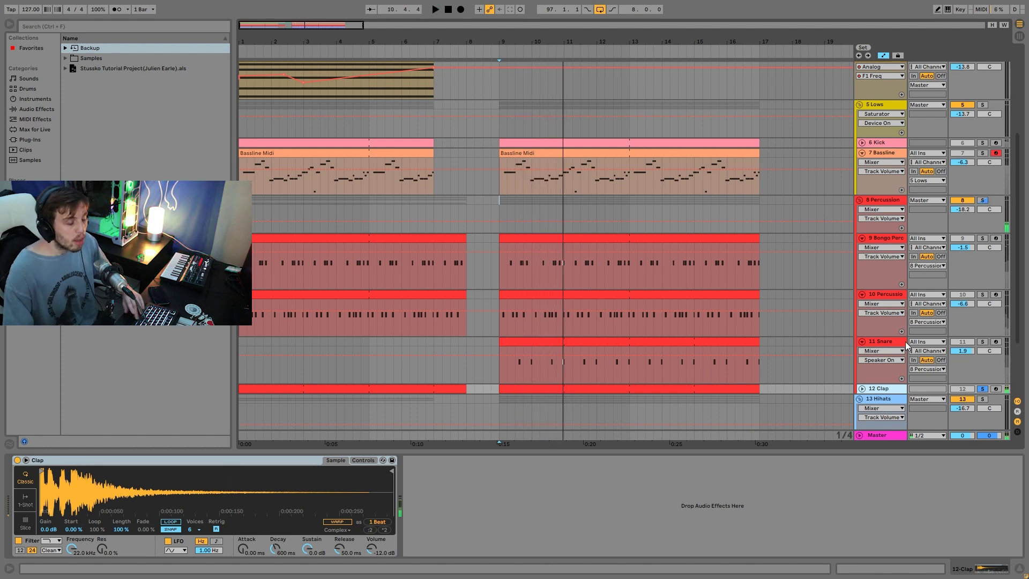
# Solo the whole Percussion group instead of the Clap and play it from bar 9.
pyautogui.click(983, 201)
pyautogui.press('space')
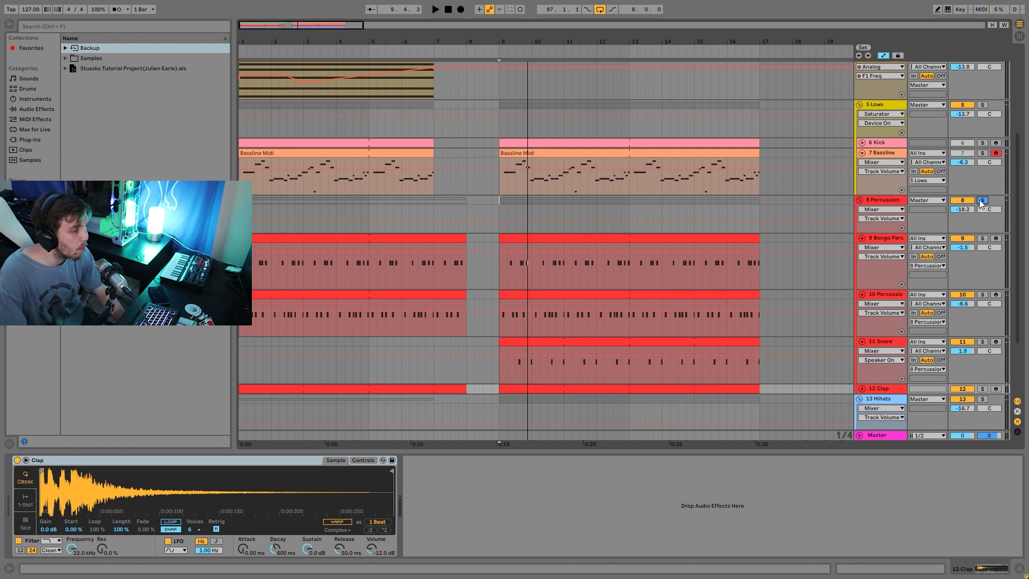
pyautogui.click(982, 201)
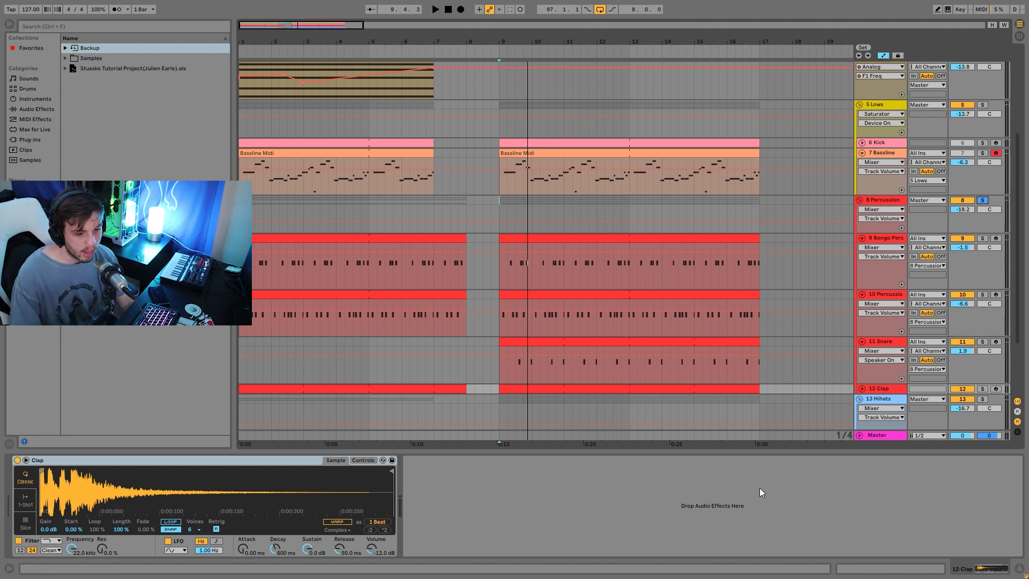
pyautogui.press('space')
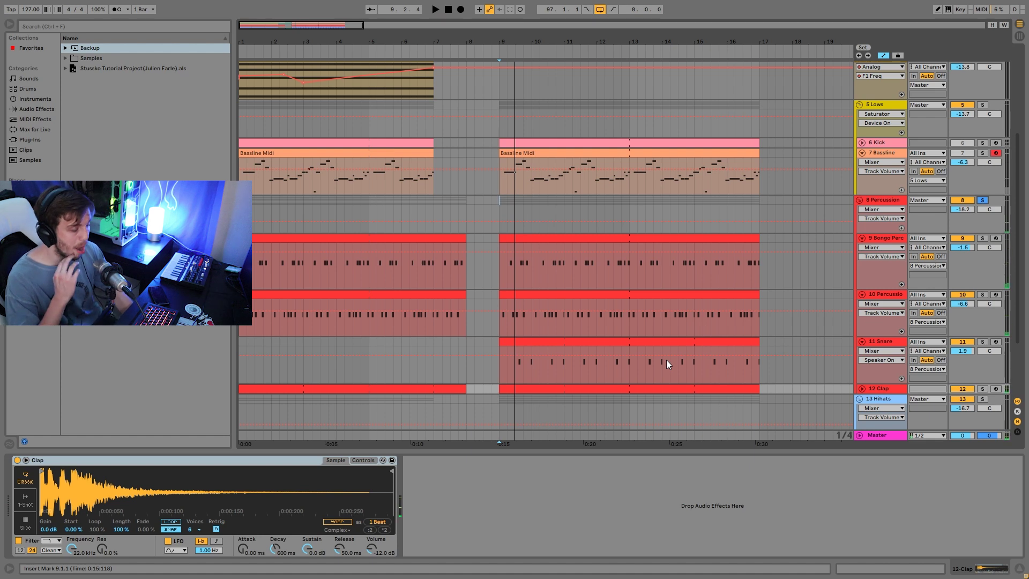
pyautogui.press('space')
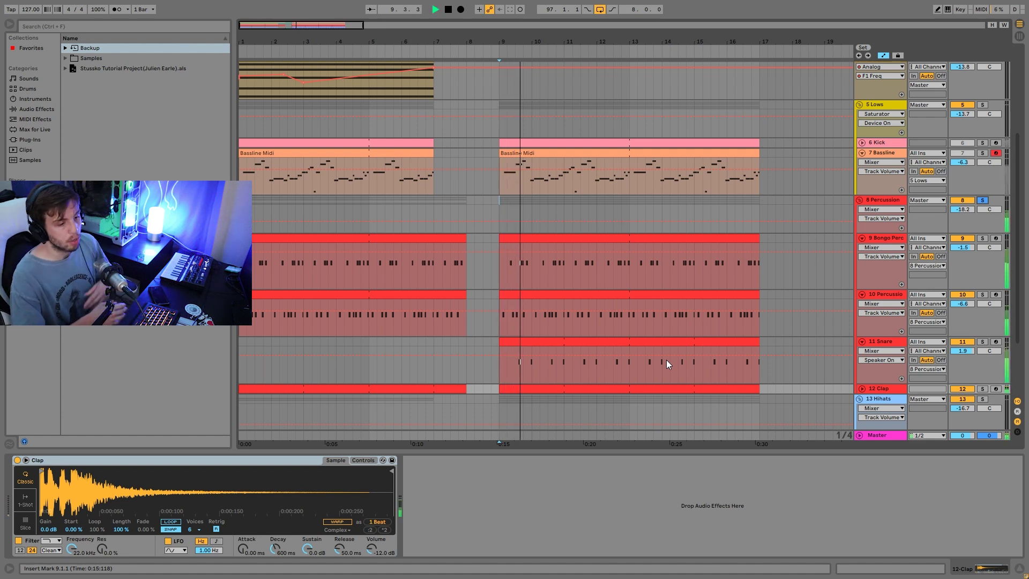
# Compare the soloed Percussion group with the full mix by toggling the group's solo, finishing with the group soloed.
pyautogui.click(982, 201)
pyautogui.click(982, 200)
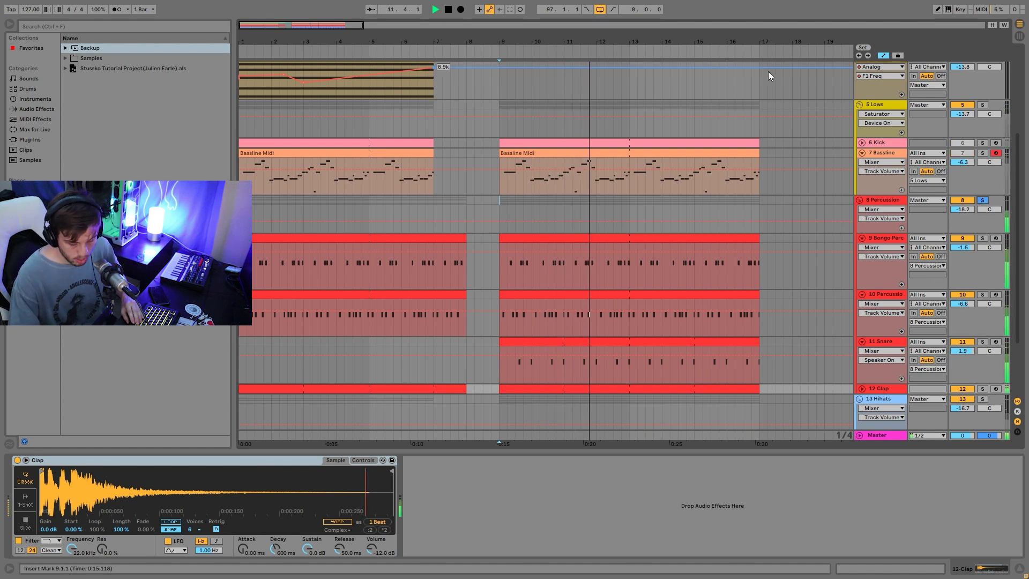
pyautogui.press('space')
pyautogui.click(984, 200)
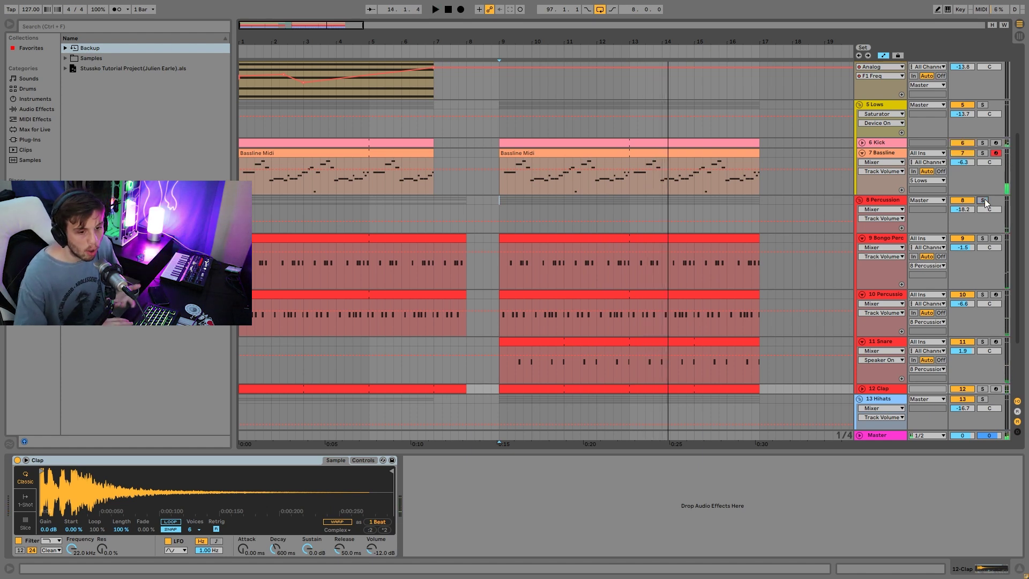
pyautogui.press('space')
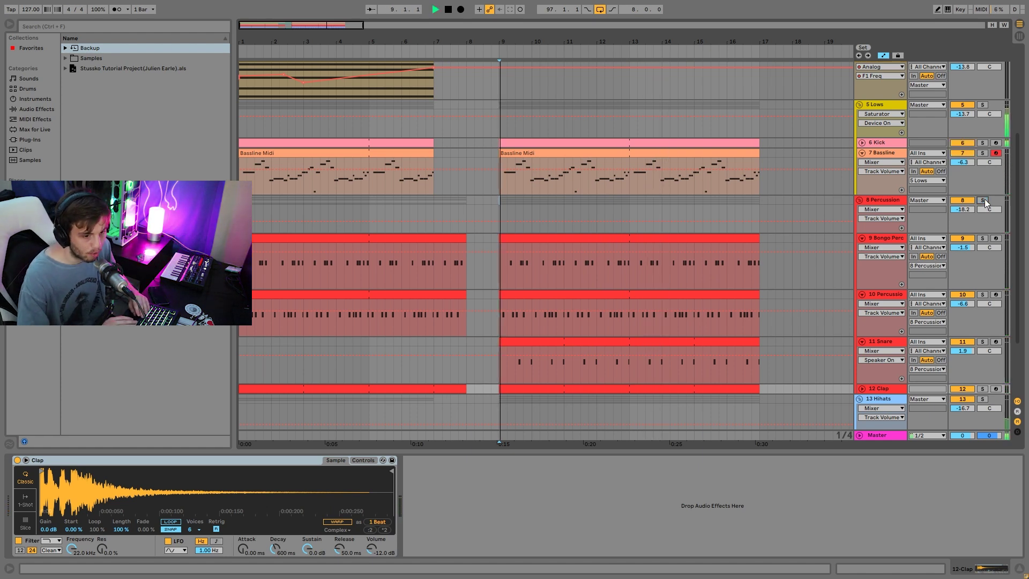
pyautogui.click(986, 200)
pyautogui.press('space')
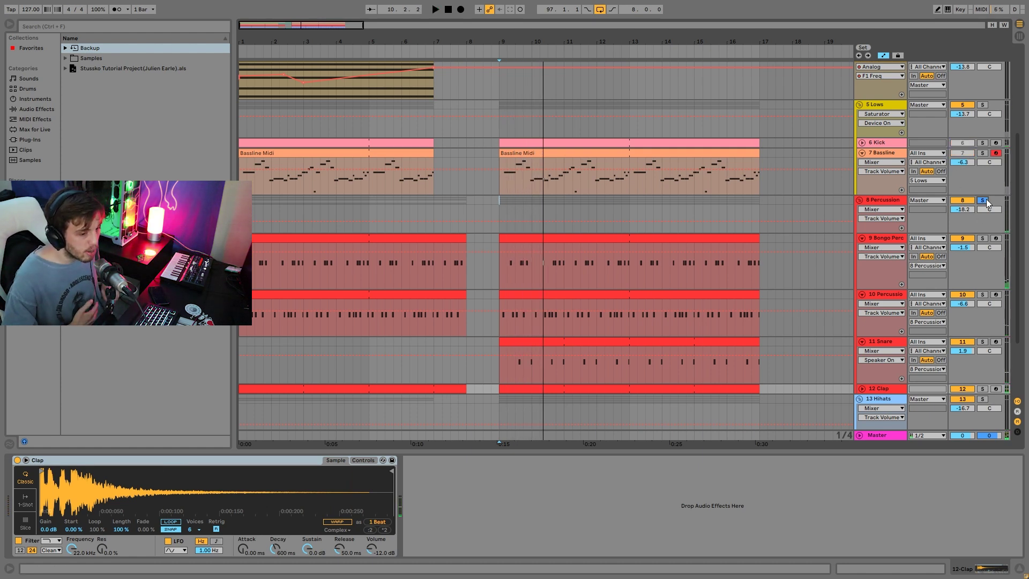
# Play the soloed Percussion group briefly from bar 9 and again from the start of the arrangement.
pyautogui.press('space')
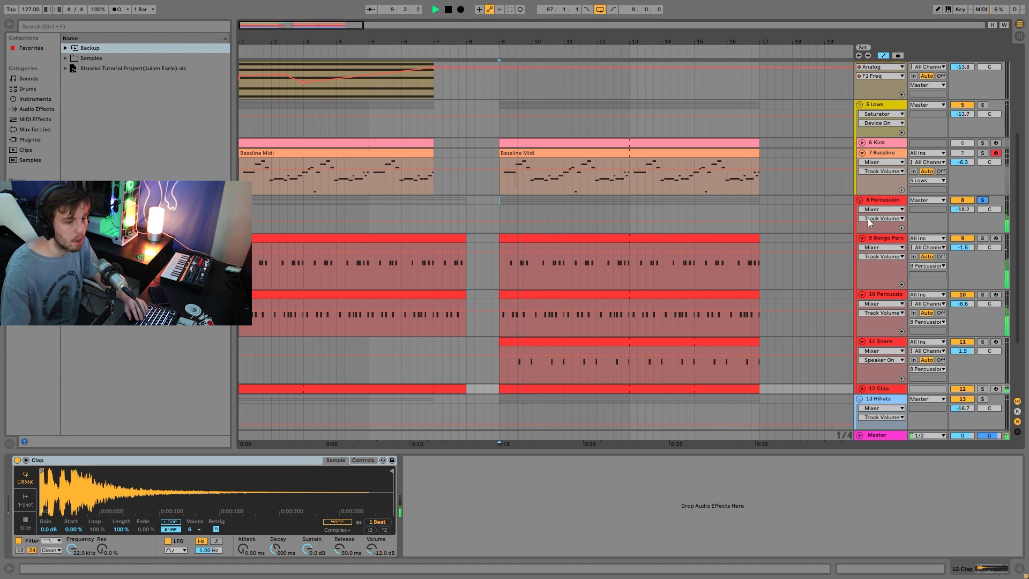
pyautogui.press('space')
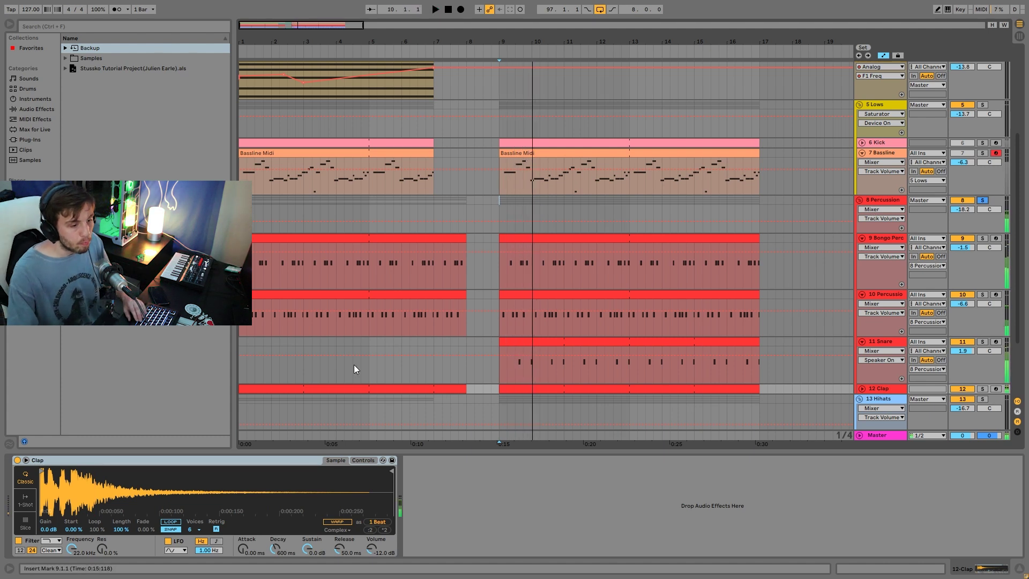
pyautogui.click(241, 342)
pyautogui.press('space')
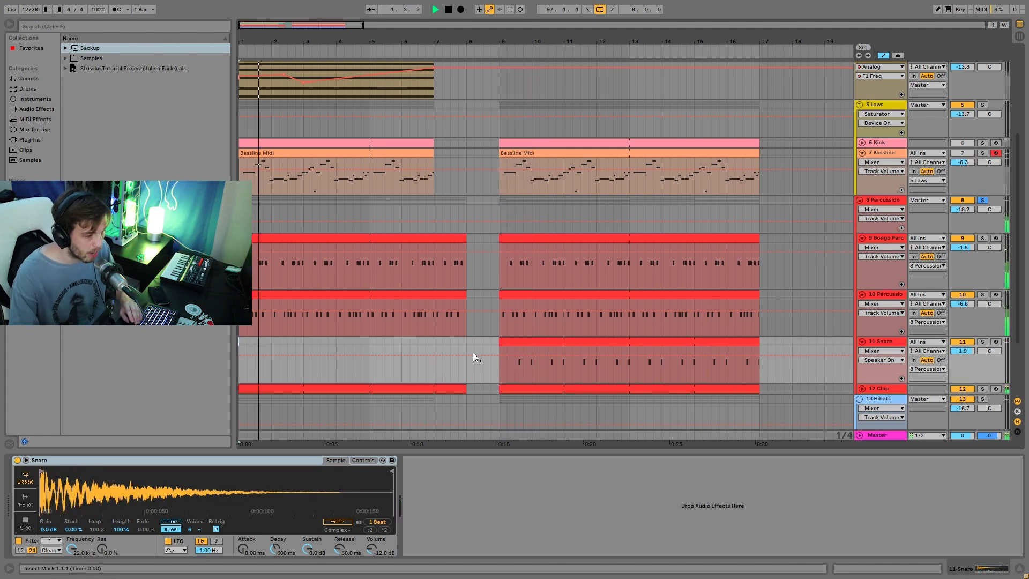
pyautogui.press('space')
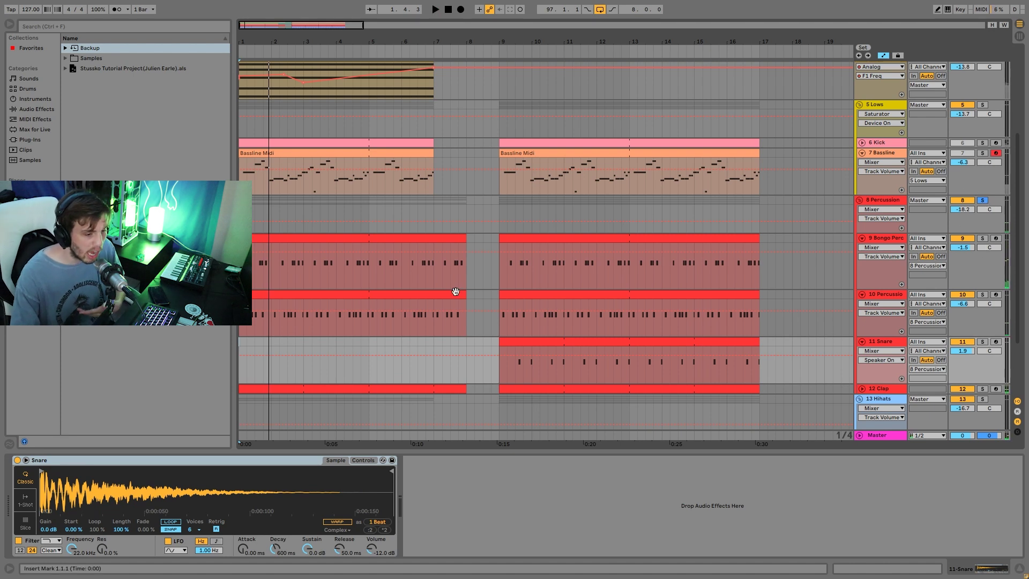
# Select the Snare clip at bar 9, unsolo the Percussion group and show the group's Drum Buss.
pyautogui.click(535, 349)
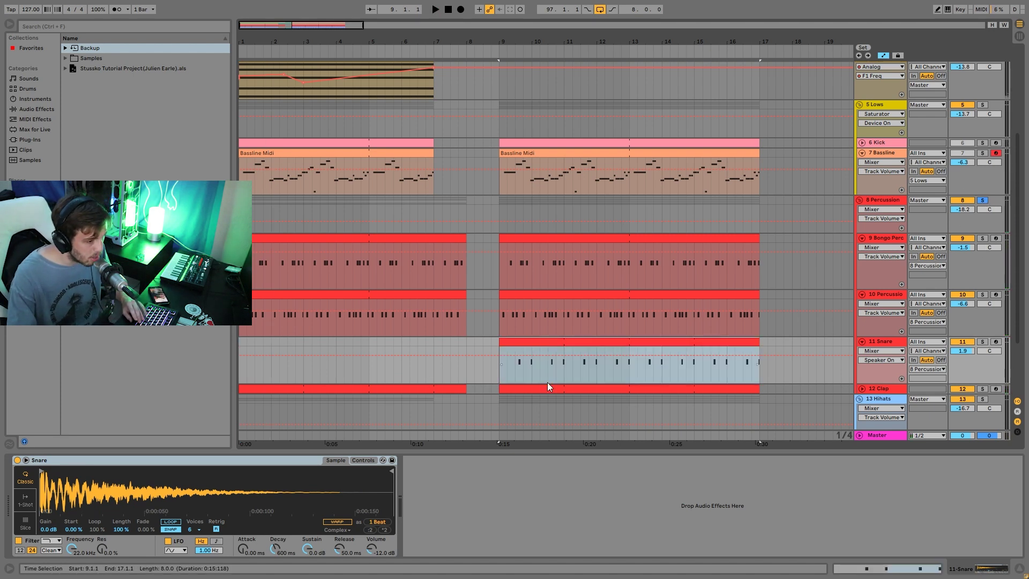
pyautogui.click(962, 143)
pyautogui.click(963, 153)
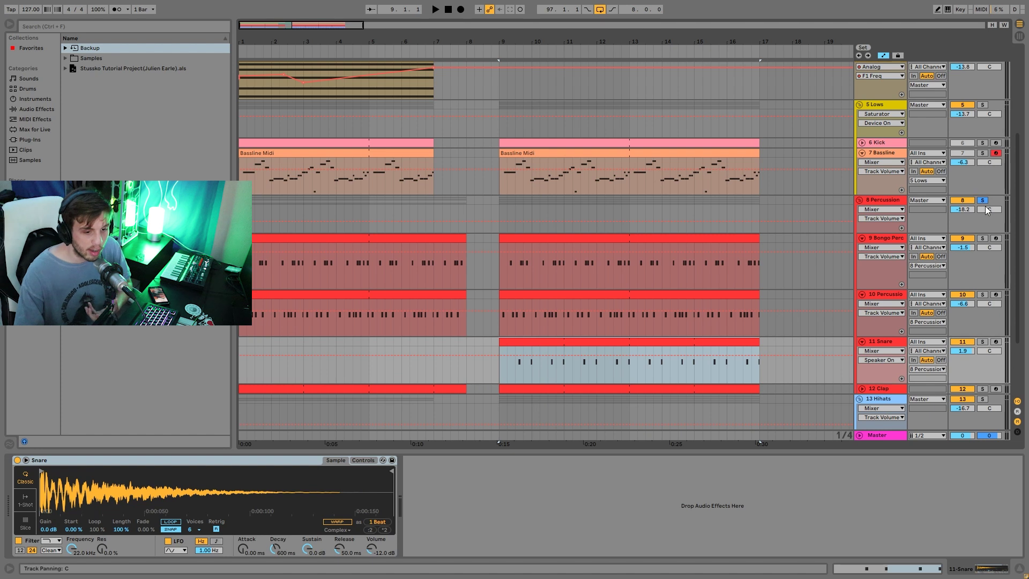
pyautogui.click(498, 193)
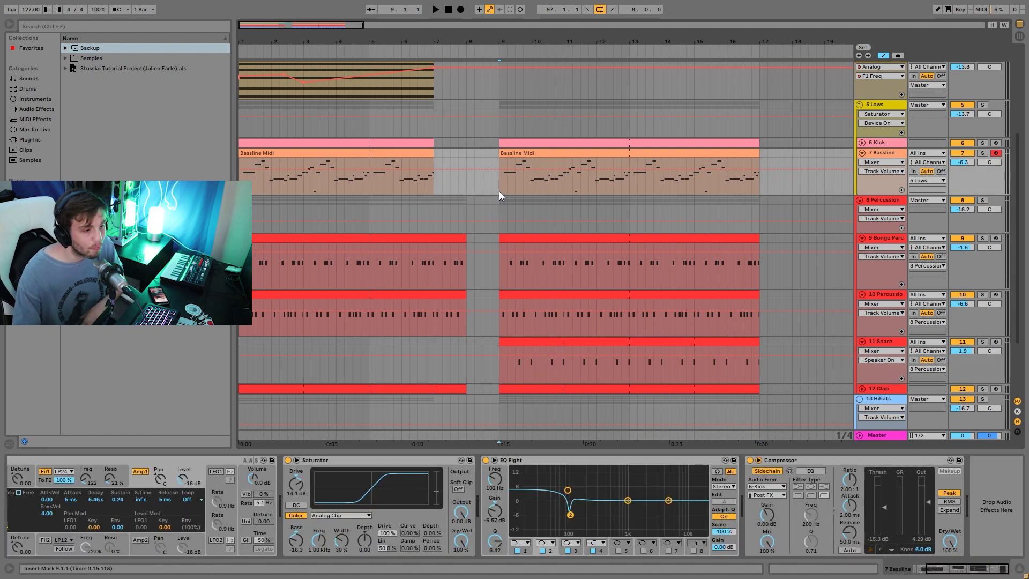
pyautogui.click(498, 205)
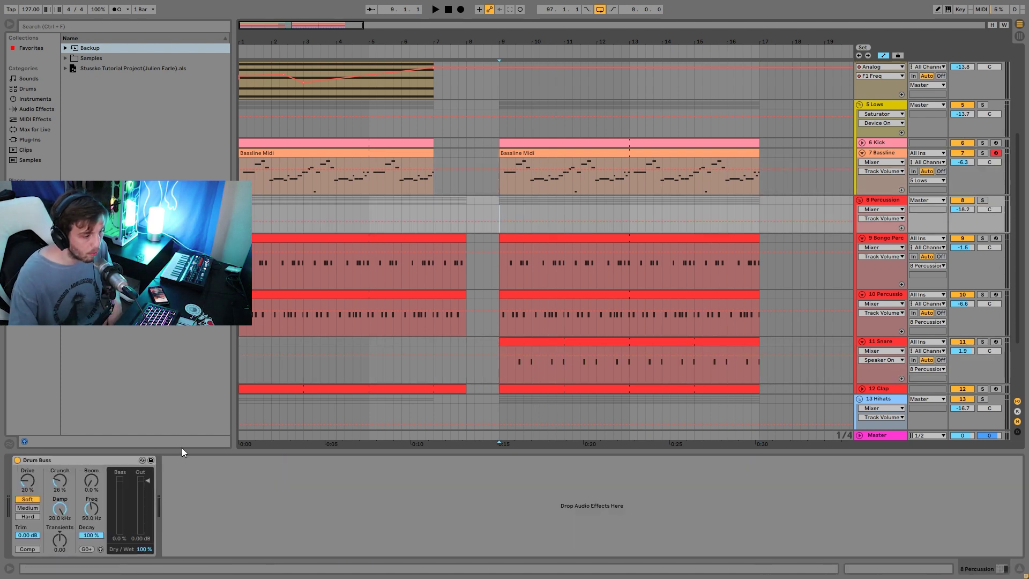
# Play the soloed Percussion group from bar 9 with its Drum Buss switched off and its volume raised to -14.3.
pyautogui.click(985, 200)
pyautogui.click(17, 460)
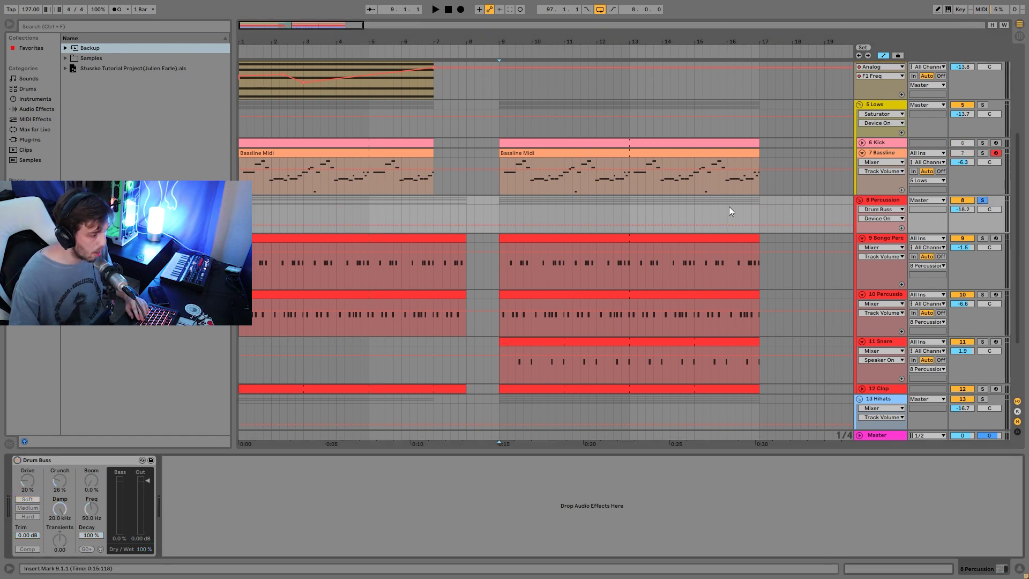
pyautogui.moveTo(963, 209); pyautogui.dragTo(962, 203)
pyautogui.press('space')
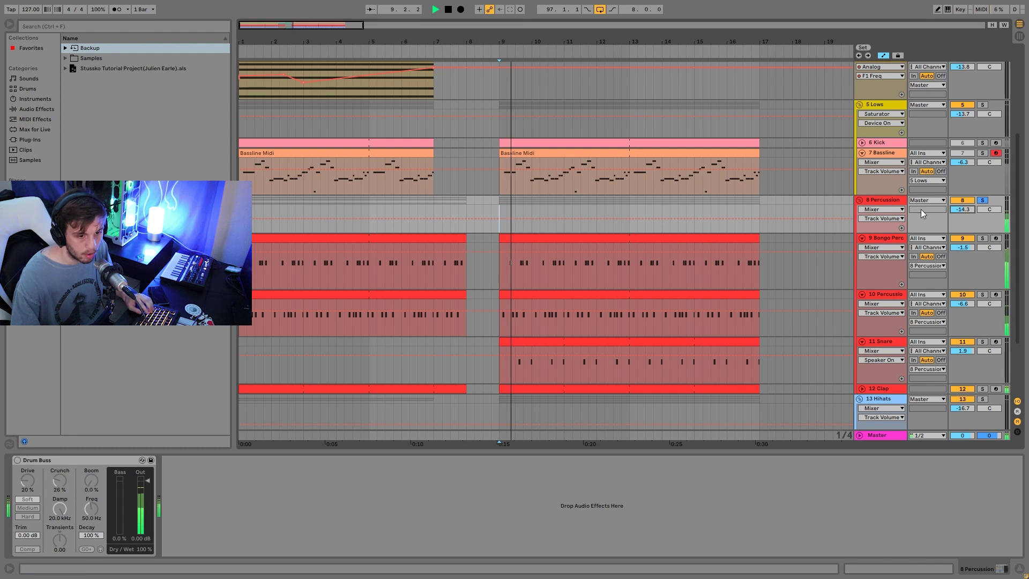
# Undo the Percussion group's volume and Drum Buss changes during playback, stop and unsolo the group.
pyautogui.hotkey('ctrl', 'z')
pyautogui.hotkey('ctrl', 'z')
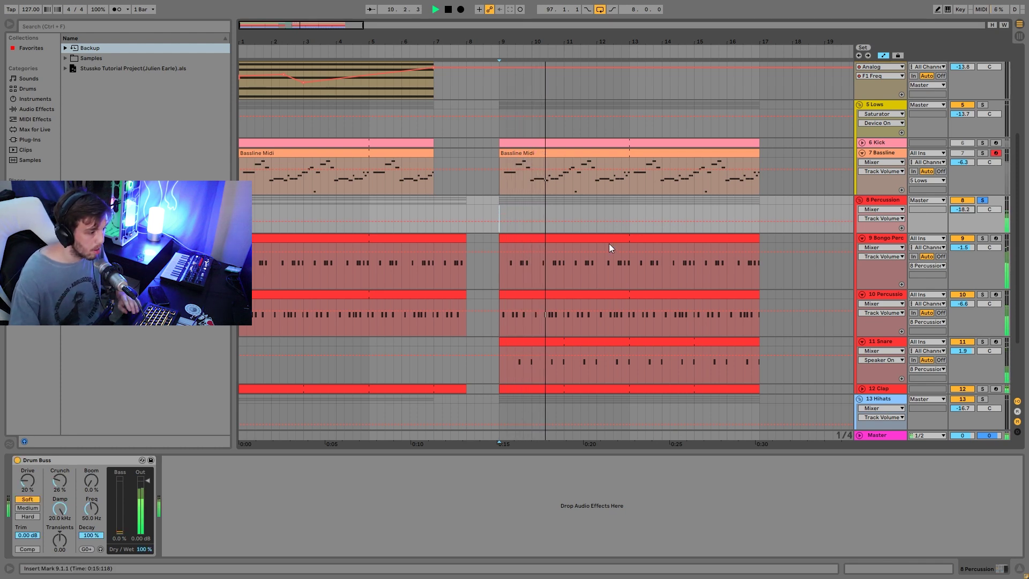
pyautogui.press('space')
pyautogui.click(983, 200)
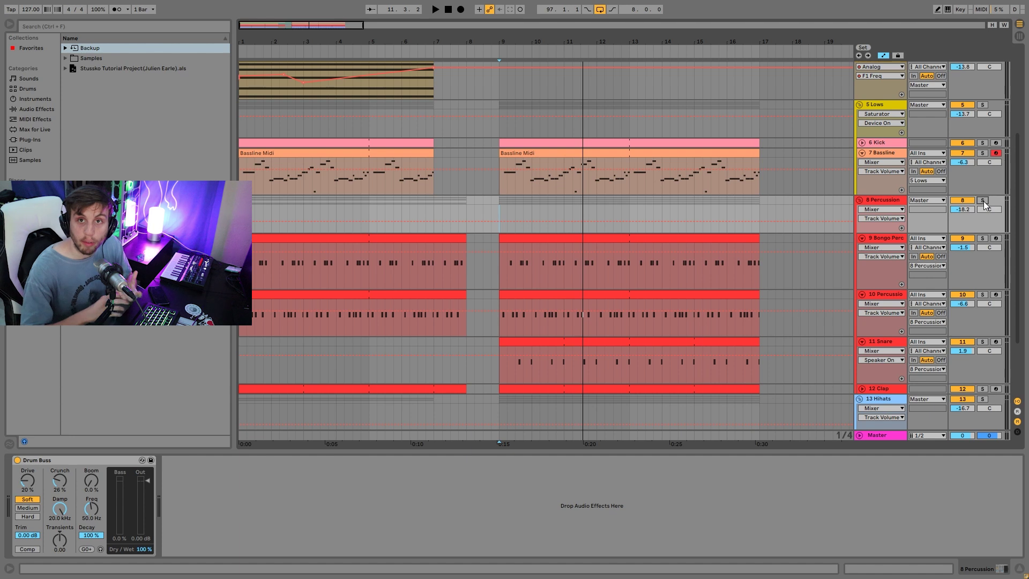
# Solo the Hihats group and play it from bar 9.
pyautogui.scroll(-2, 739, 316)
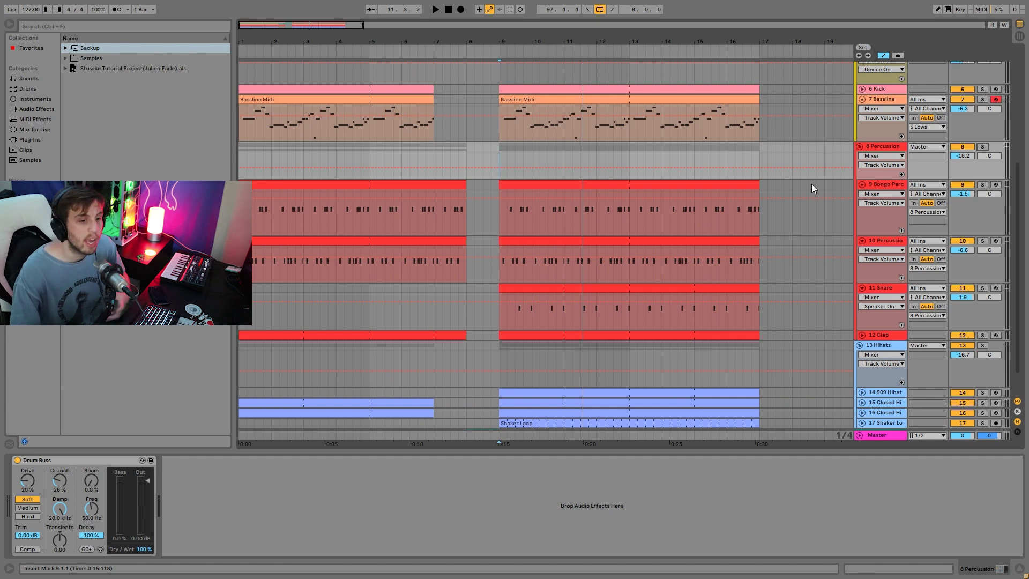
pyautogui.click(902, 149)
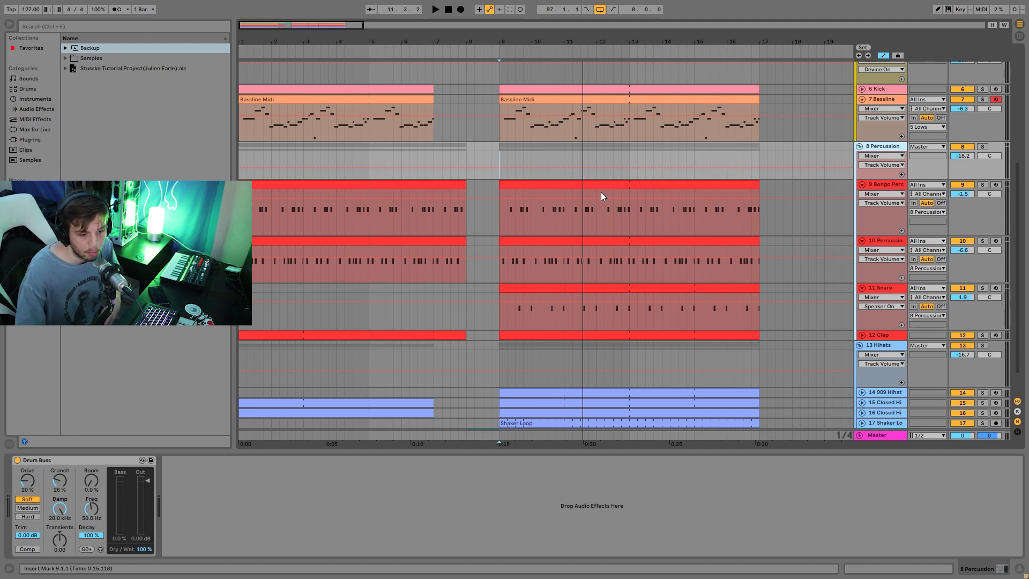
pyautogui.scroll(-2, 631, 216)
pyautogui.click(982, 313)
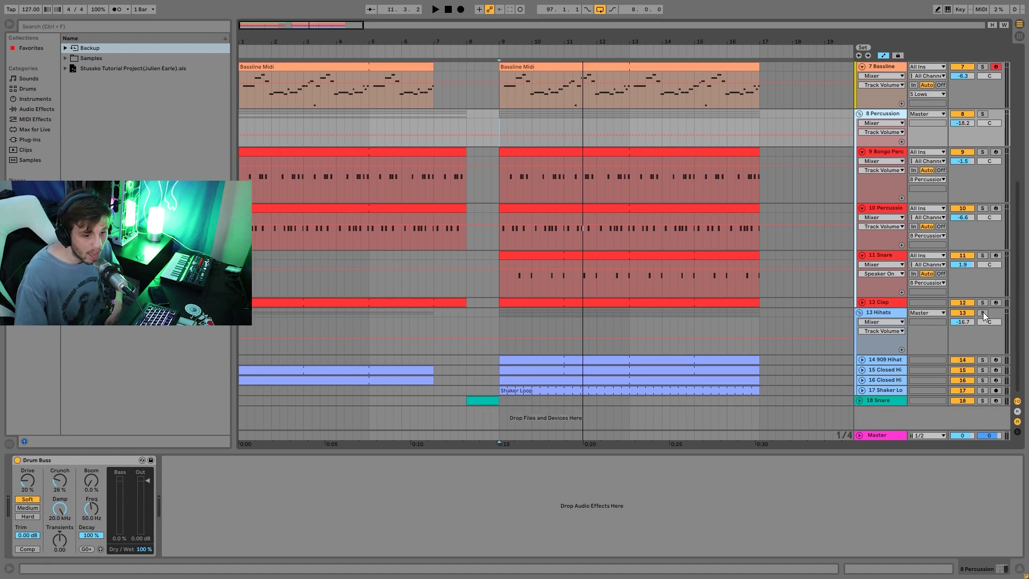
pyautogui.press('space')
# Select and unfold the 909 Hihat track, then audition it soloed from bar 9.
pyautogui.click(877, 364)
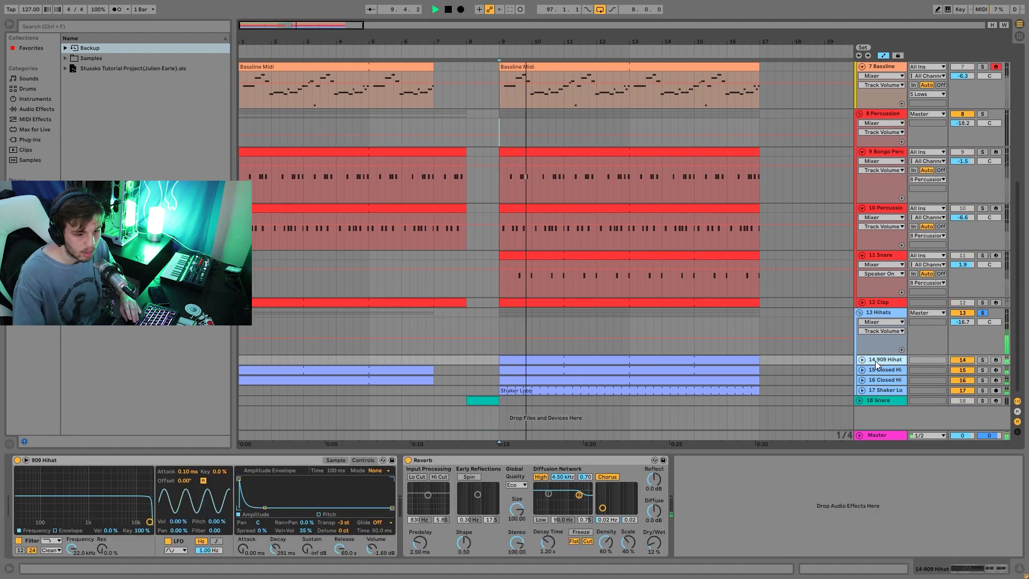
pyautogui.click(862, 359)
pyautogui.scroll(-2, 862, 362)
pyautogui.press('space')
pyautogui.click(982, 322)
pyautogui.press('space')
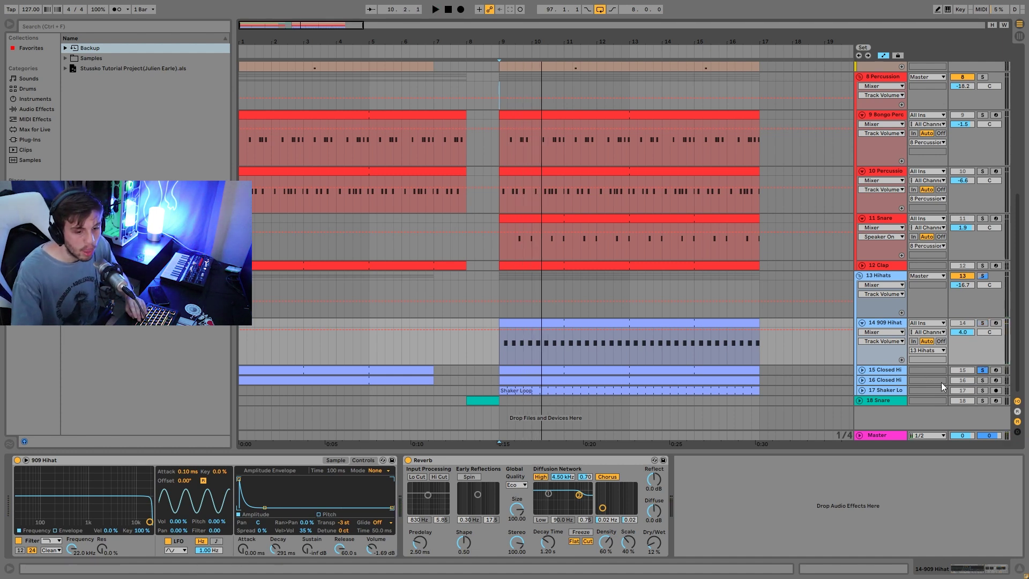
# Unfold the Closed Hihat track 15, play it soloed from bar 9 and clear the solos.
pyautogui.click(890, 373)
pyautogui.press('space')
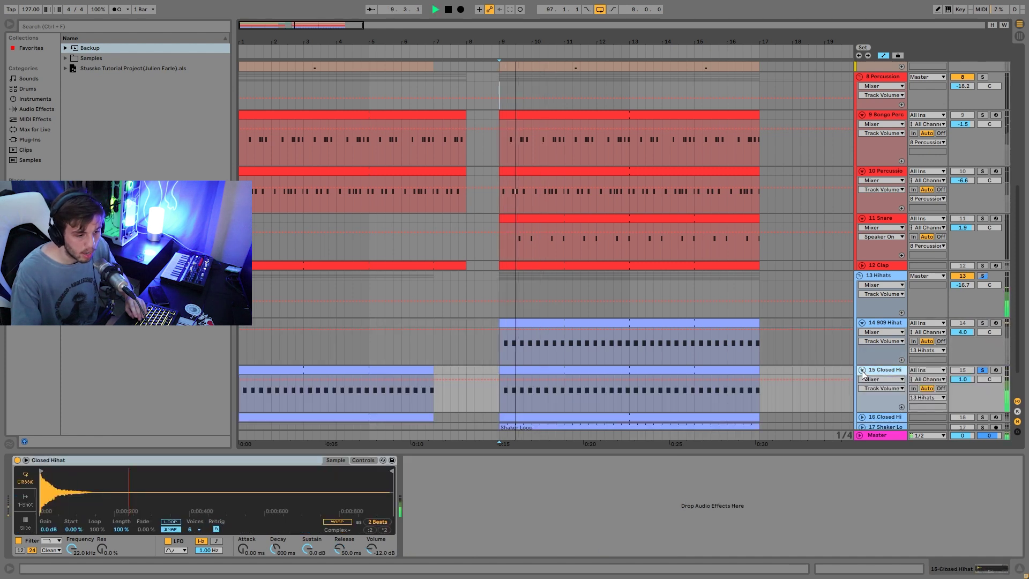
pyautogui.press('space')
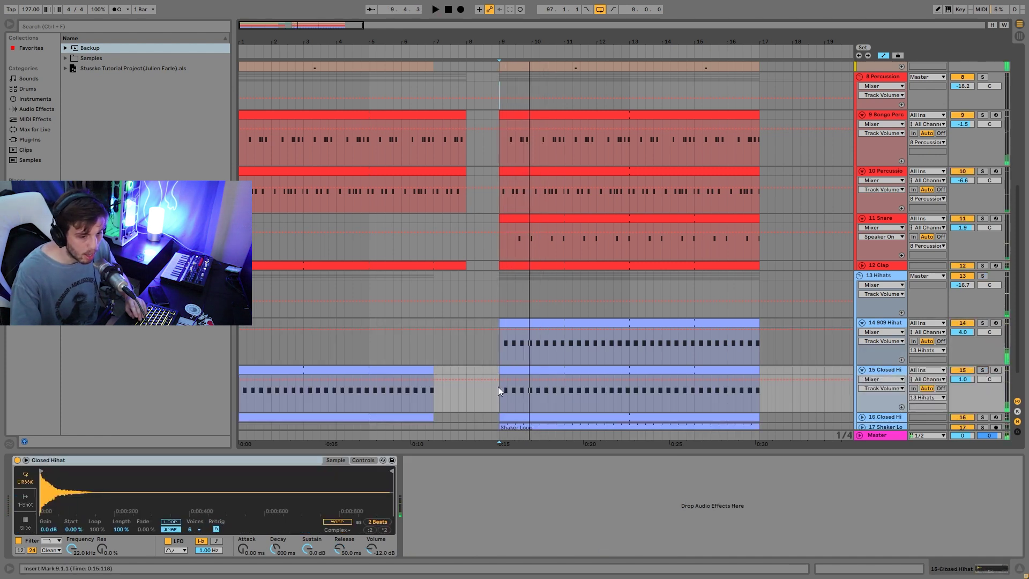
# Play the full mix from the Closed Hihat clip at bar 1, and again from bar 8.3 before the 909 Hihat clip.
pyautogui.click(381, 369)
pyautogui.press('space')
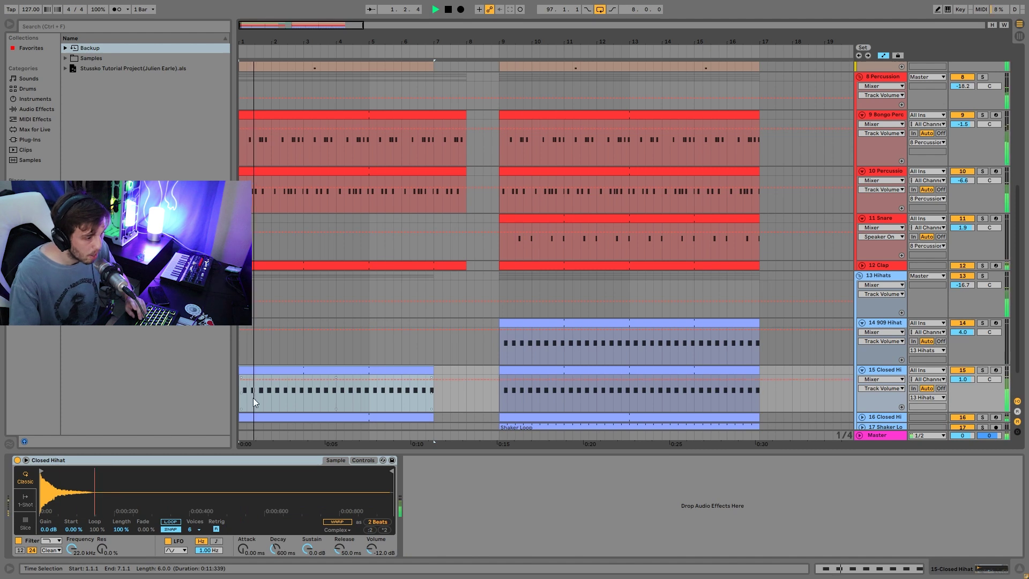
pyautogui.click(483, 344)
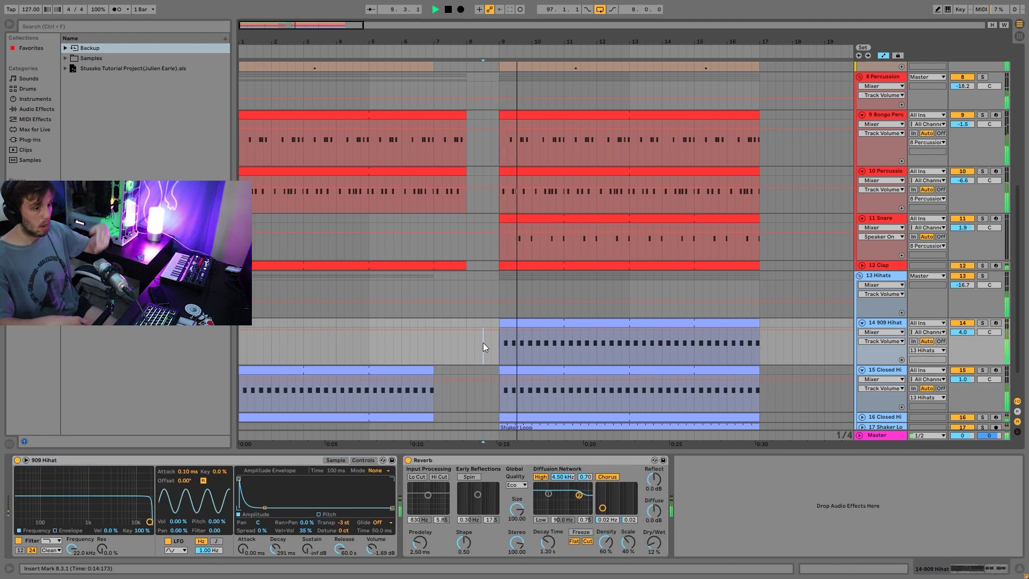
pyautogui.press('space')
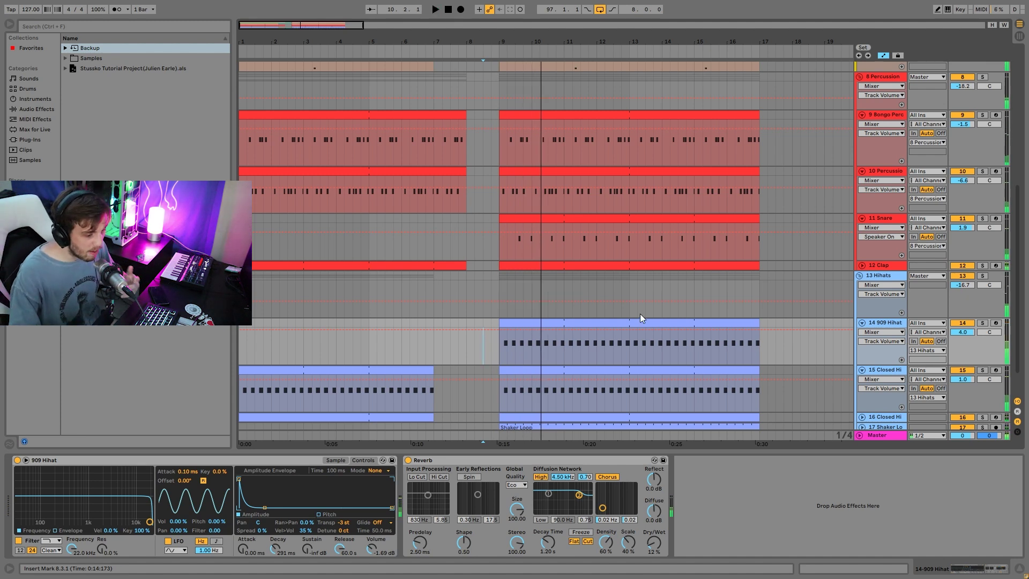
# Unfold and solo the Closed Hihat 2 track and play its clip from bar 9.
pyautogui.scroll(-2, 707, 334)
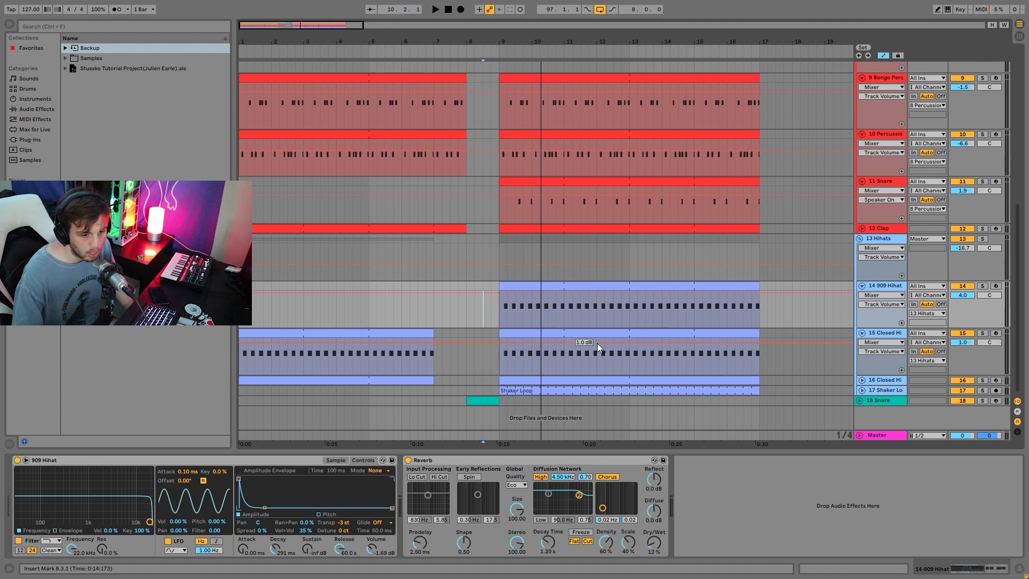
pyautogui.click(862, 380)
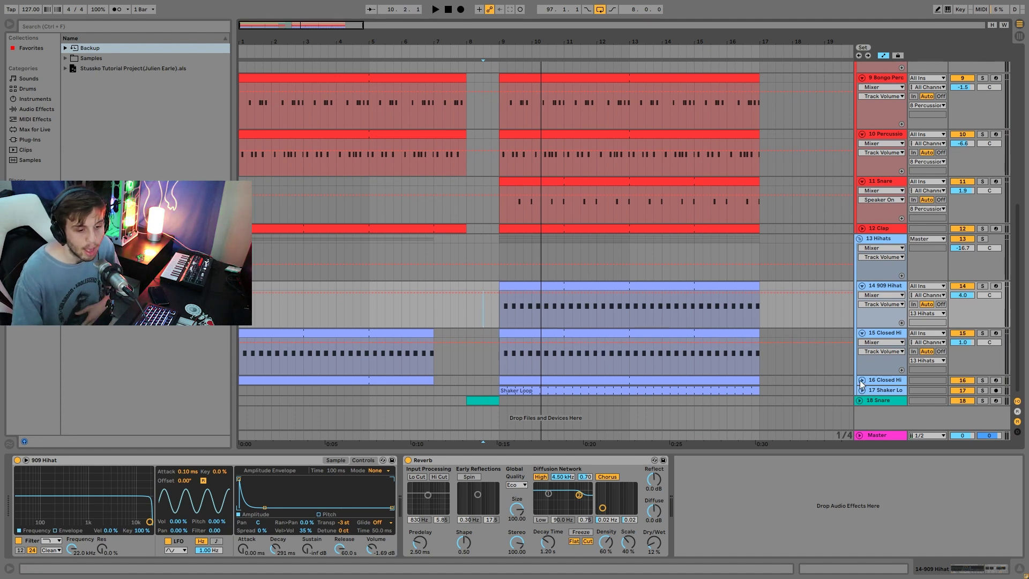
pyautogui.click(981, 344)
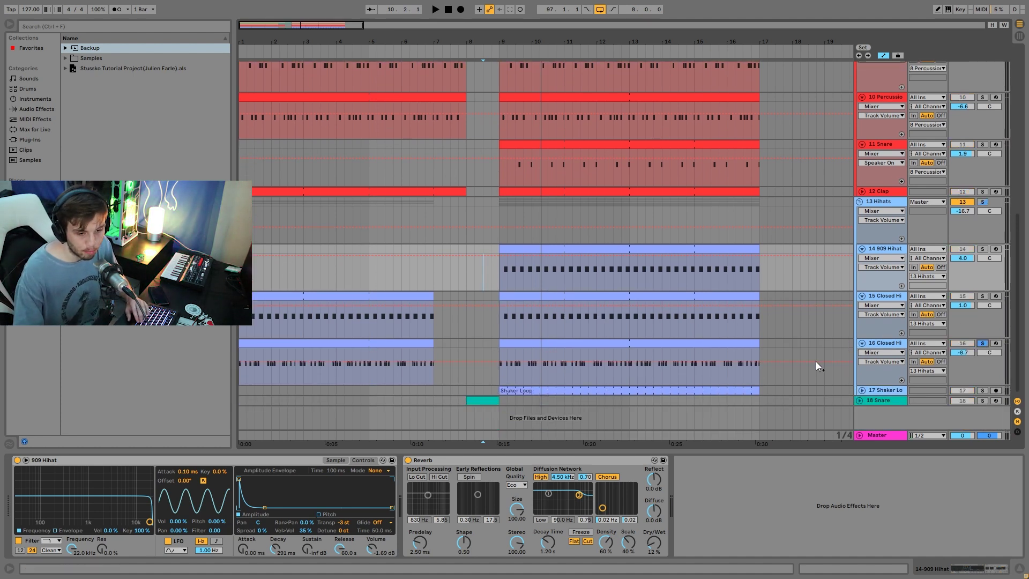
pyautogui.click(534, 341)
pyautogui.press('space')
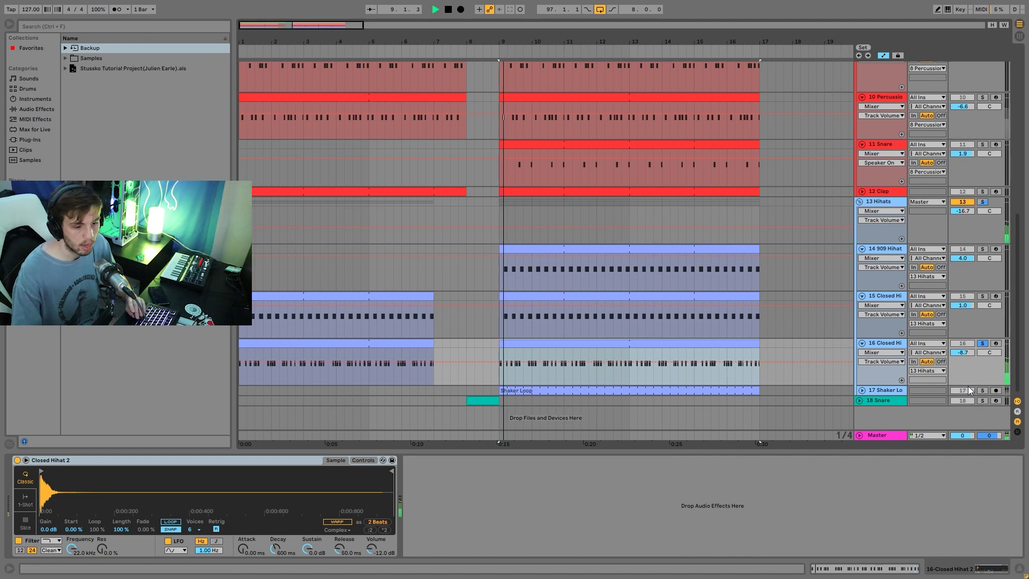
# Solo the Shaker Loop track during playback, show its sidechained Compressor and stop.
pyautogui.click(983, 391)
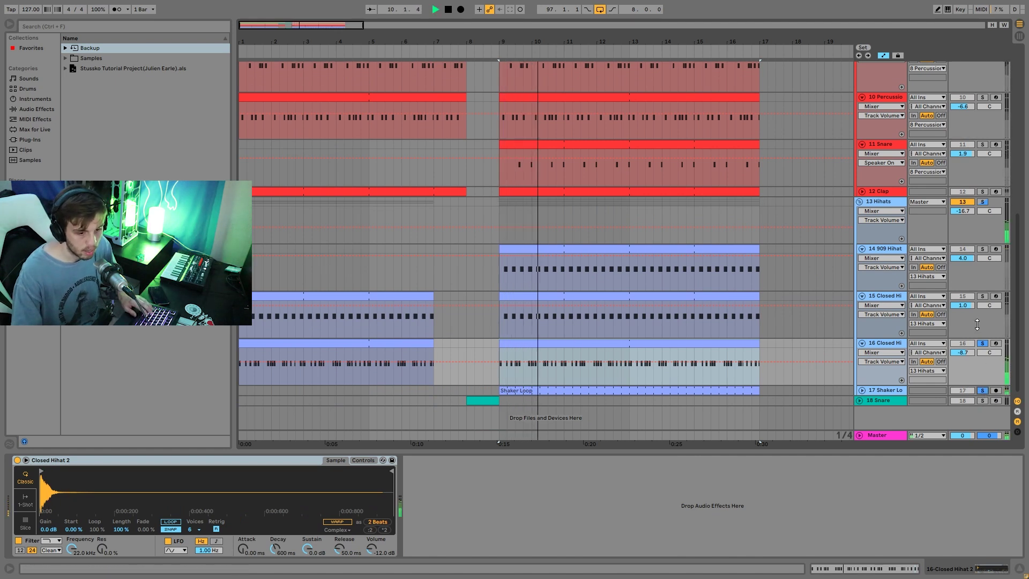
pyautogui.click(915, 386)
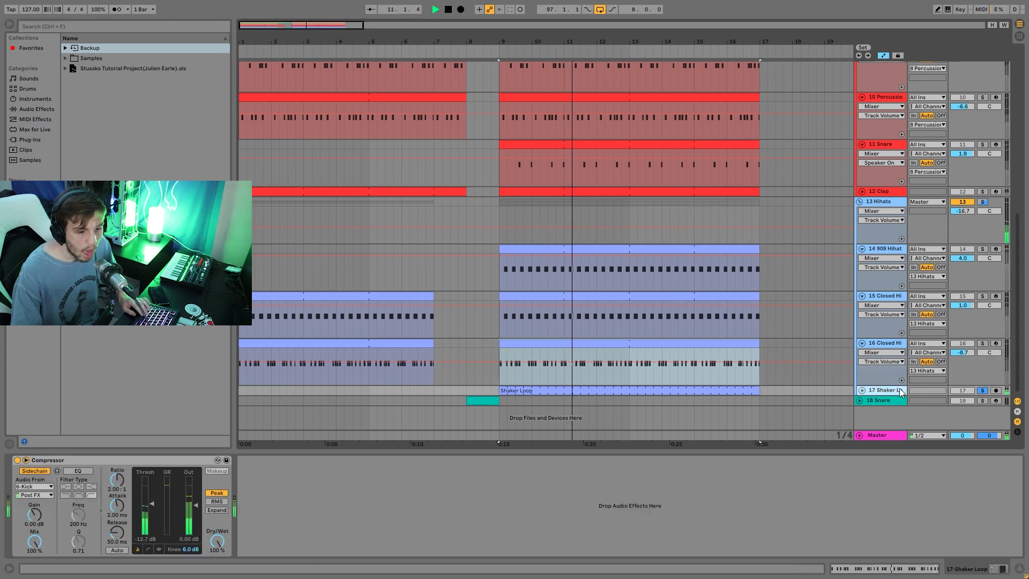
pyautogui.press('space')
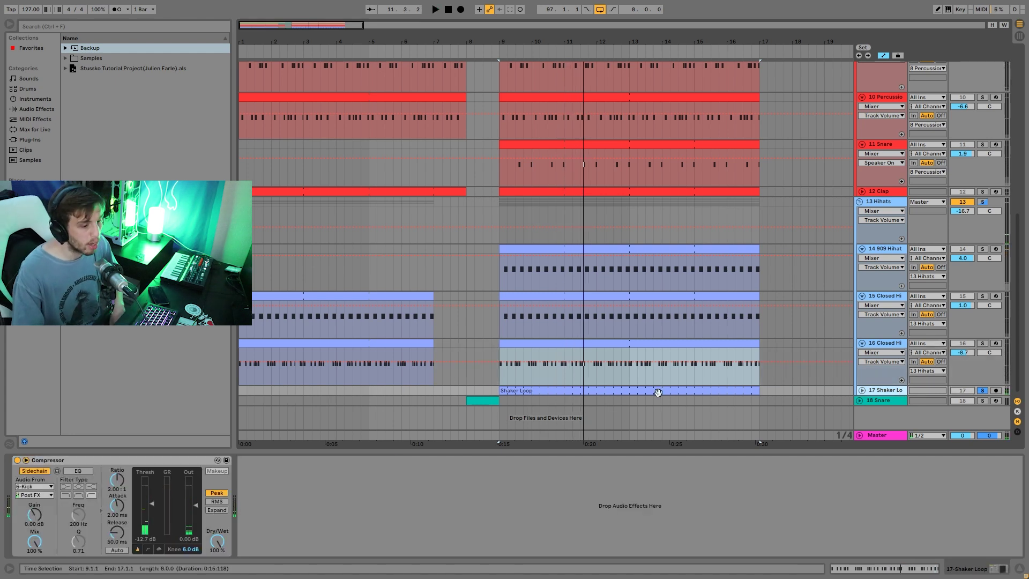
# Unsolo the Shaker Loop track and play the full mix briefly from bar 9.
pyautogui.click(983, 392)
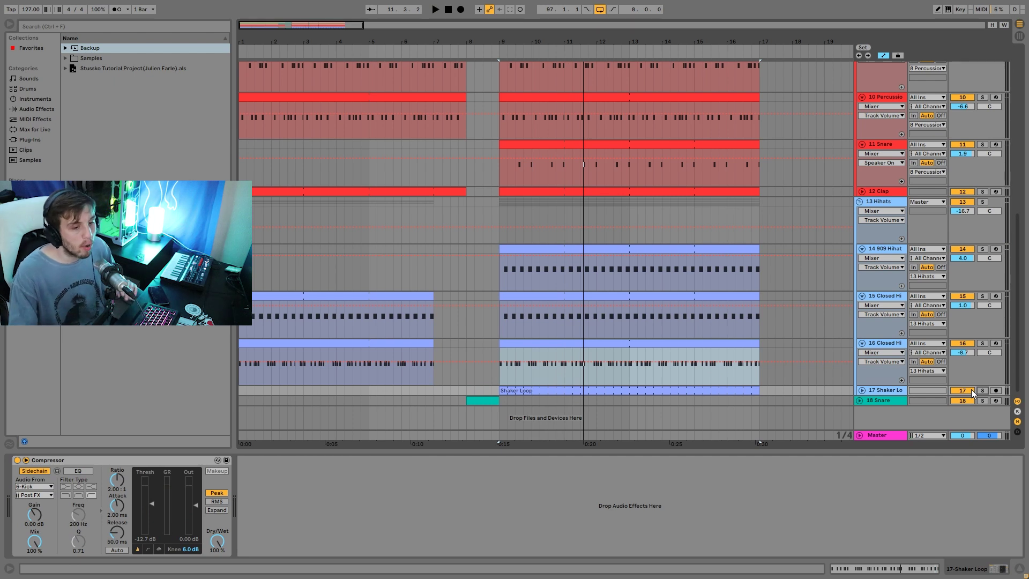
pyautogui.press('space')
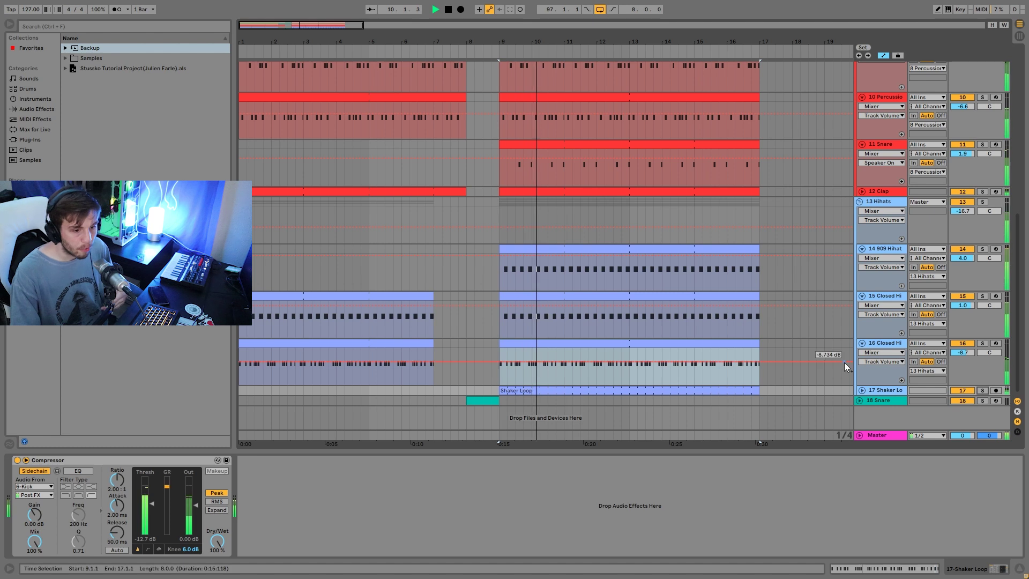
pyautogui.press('space')
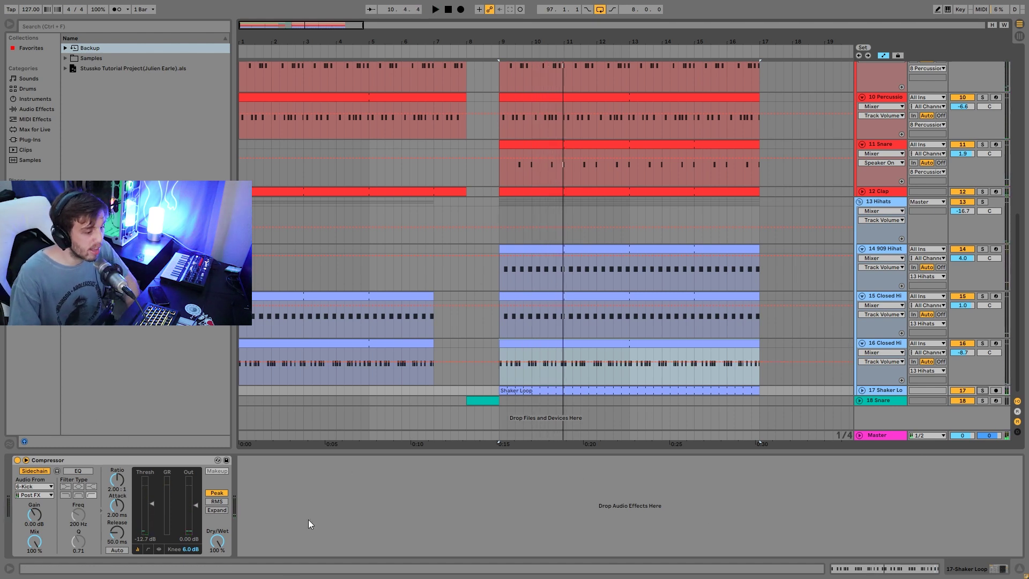
# Solo the Hihats group and delete the Bass Kleph's Easy Wash Out rack and the Drum Buss from its device chain.
pyautogui.click(887, 203)
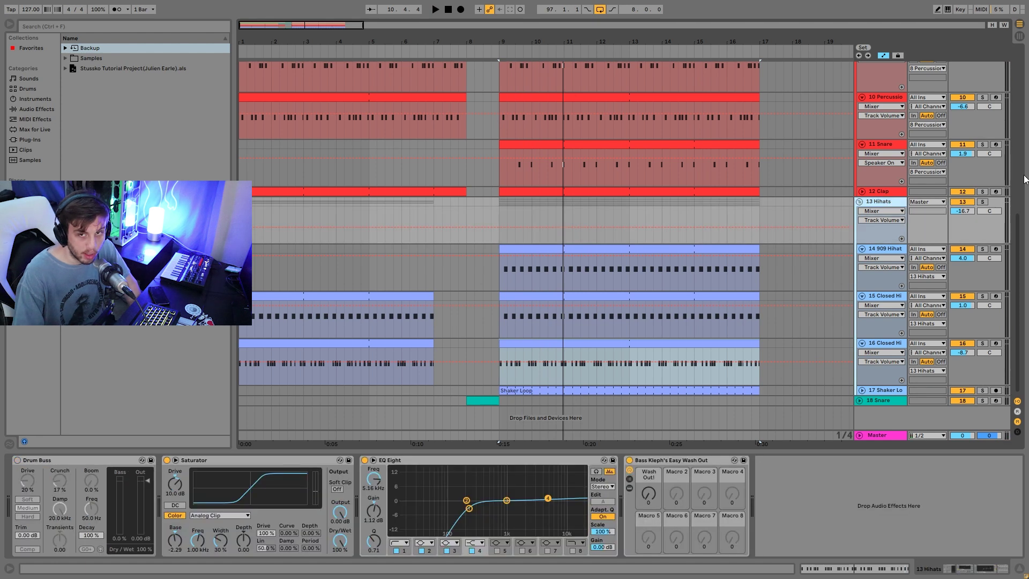
pyautogui.click(982, 202)
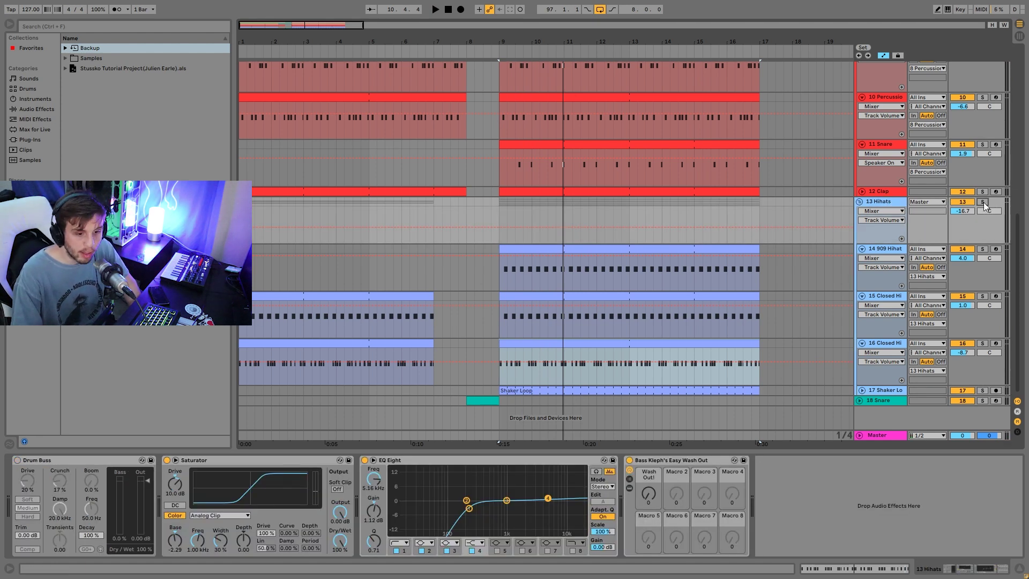
pyautogui.click(655, 462)
pyautogui.press('Delete')
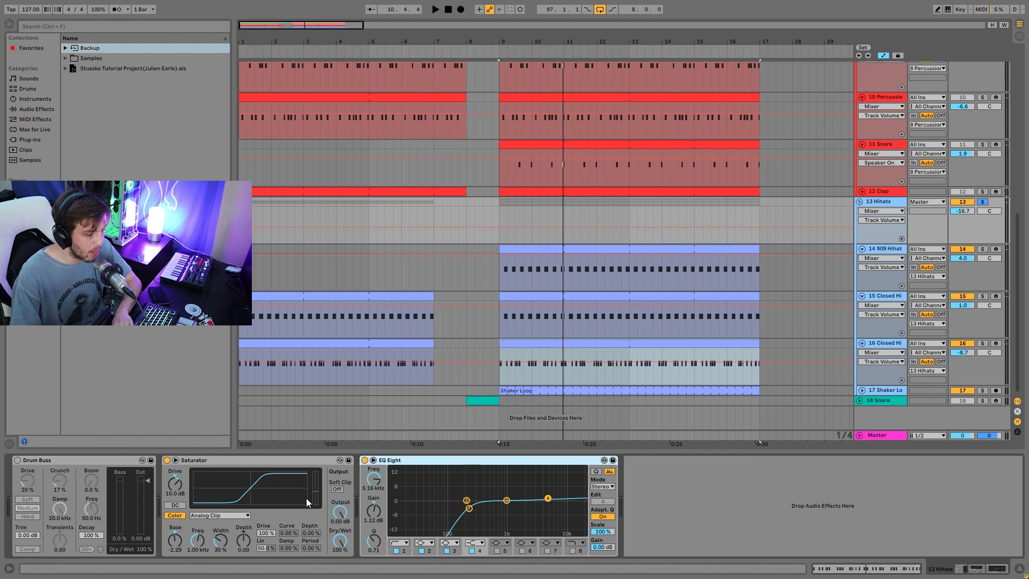
pyautogui.click(89, 461)
pyautogui.press('Delete')
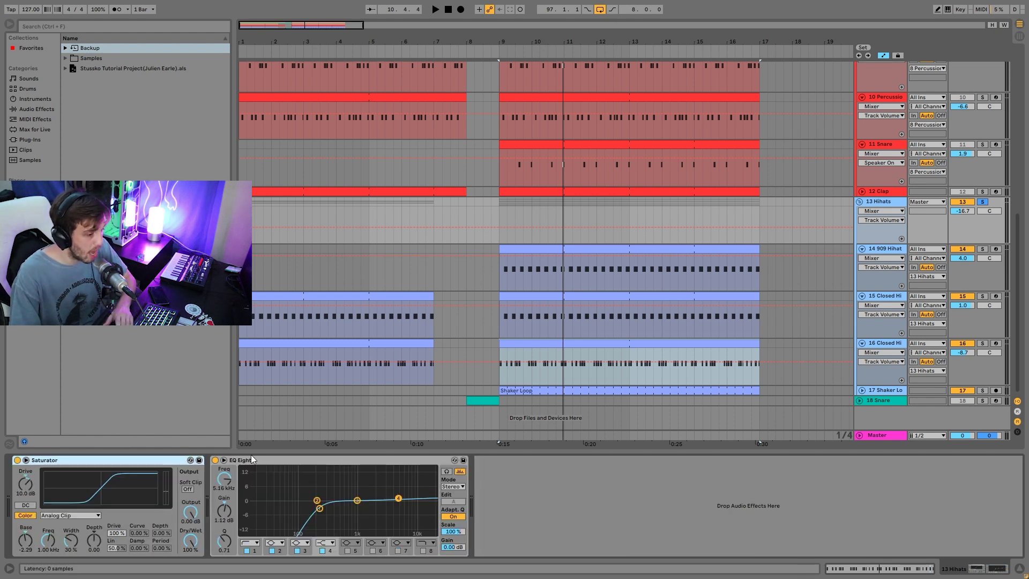
# Compare the soloed Hihats group from bar 9 with its EQ Eight and Saturator switched off and restored by undo.
pyautogui.click(215, 460)
pyautogui.click(17, 460)
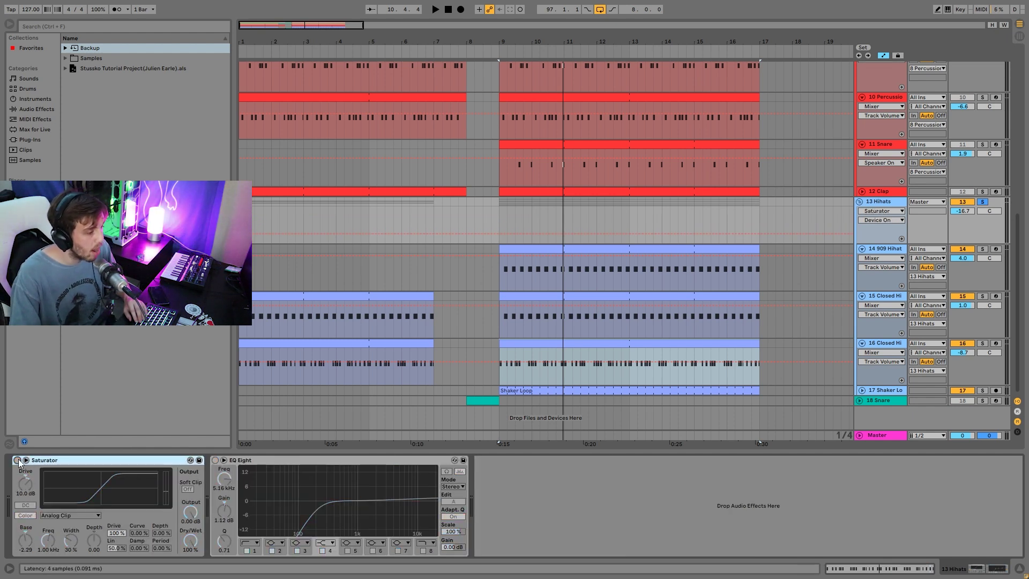
pyautogui.press('space')
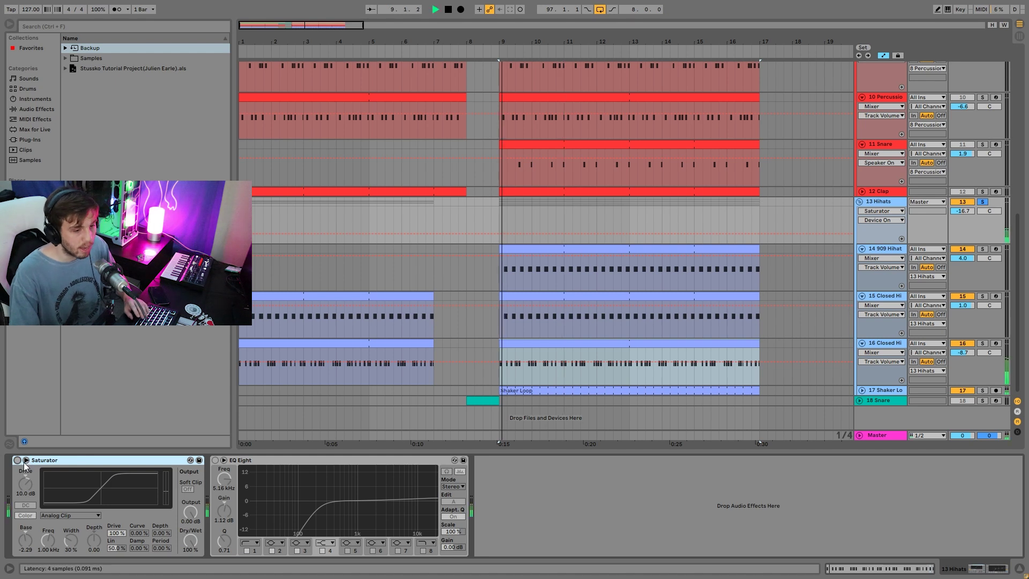
pyautogui.hotkey('ctrl', 'z')
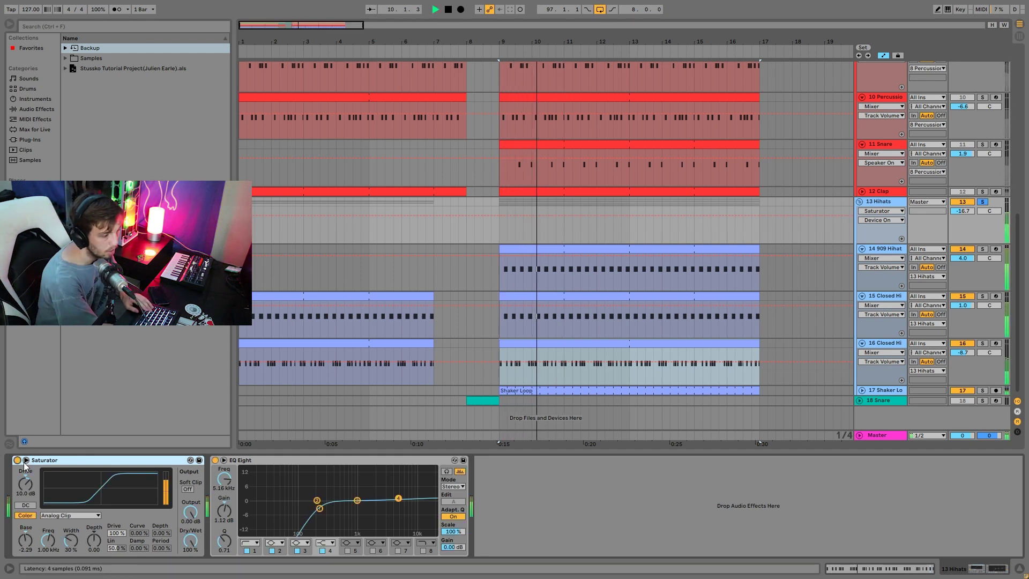
pyautogui.hotkey('ctrl', 'z')
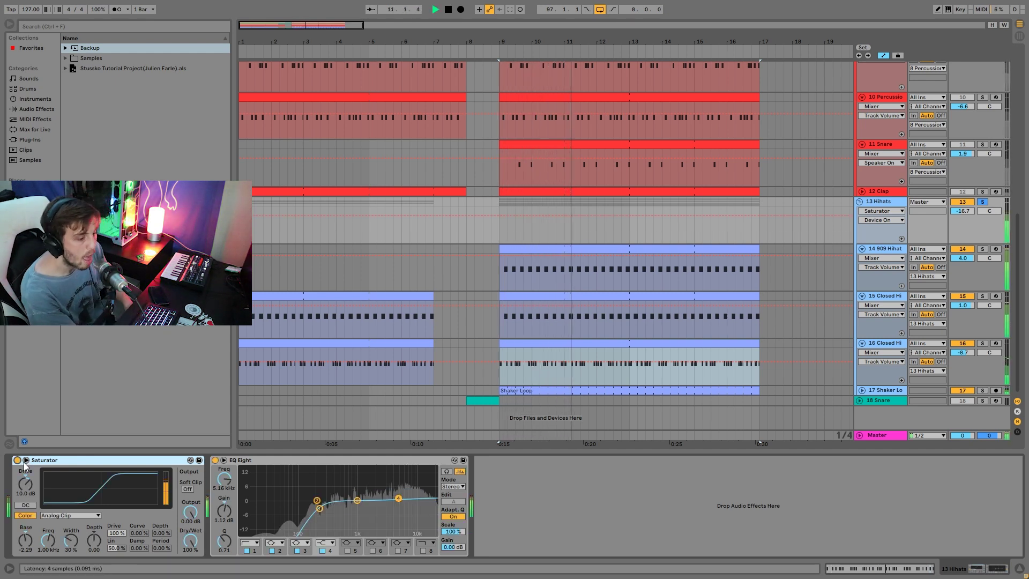
pyautogui.press('space')
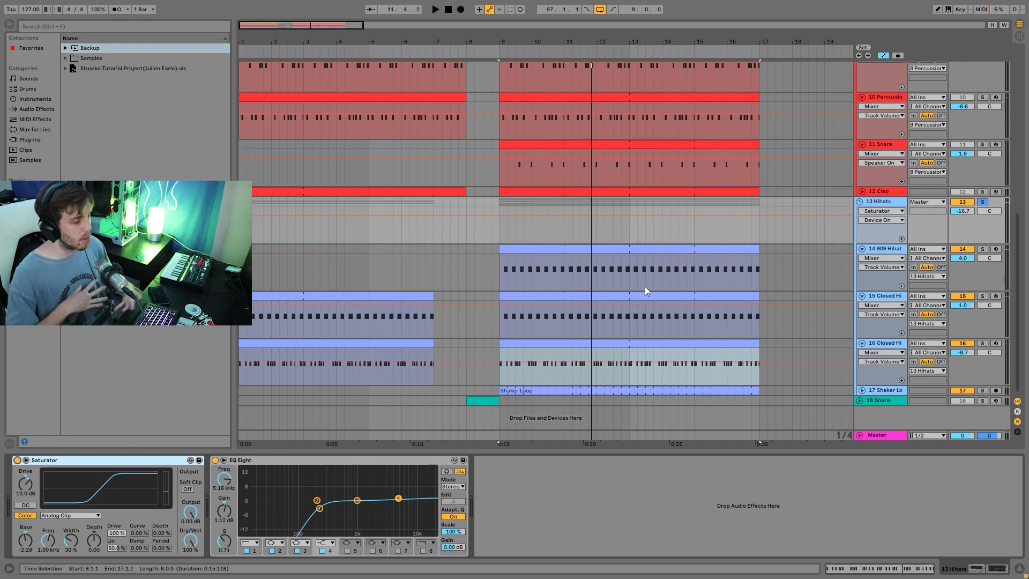
pyautogui.press('space')
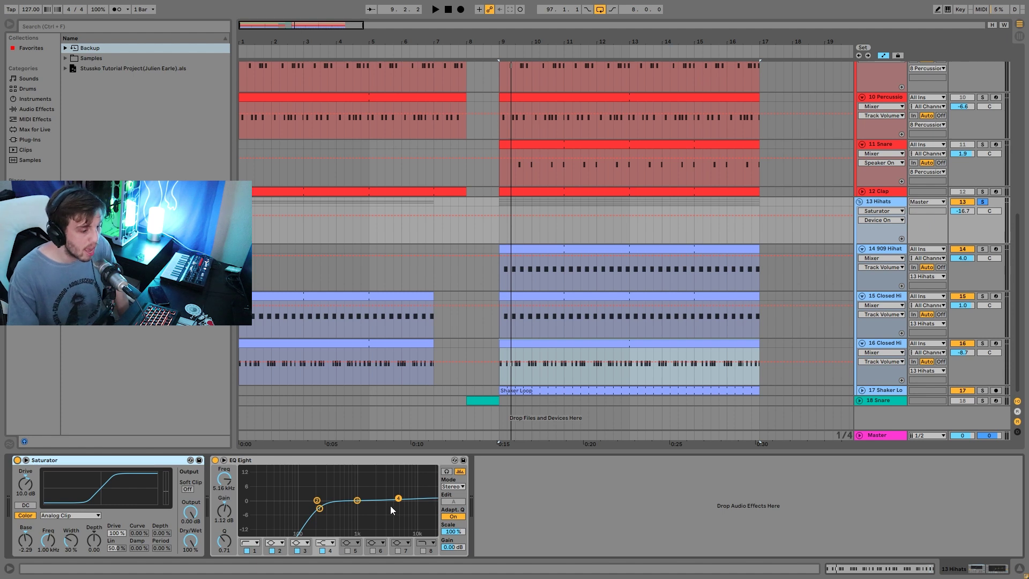
# Play the Snare clip at bar 8 on track 18 soloed, and again unsoloed in the full mix.
pyautogui.click(982, 400)
pyautogui.click(477, 401)
pyautogui.press('space')
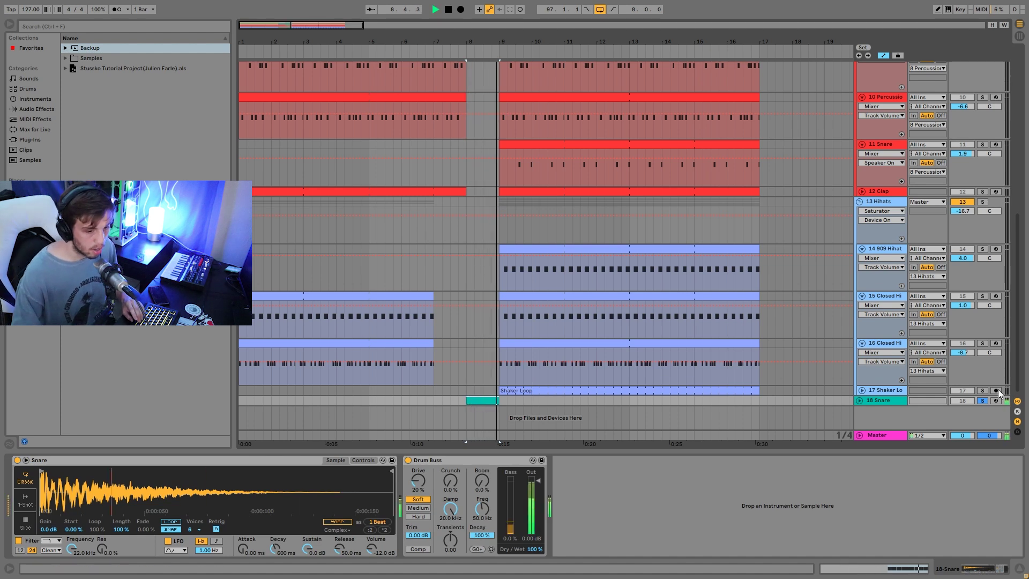
pyautogui.click(983, 401)
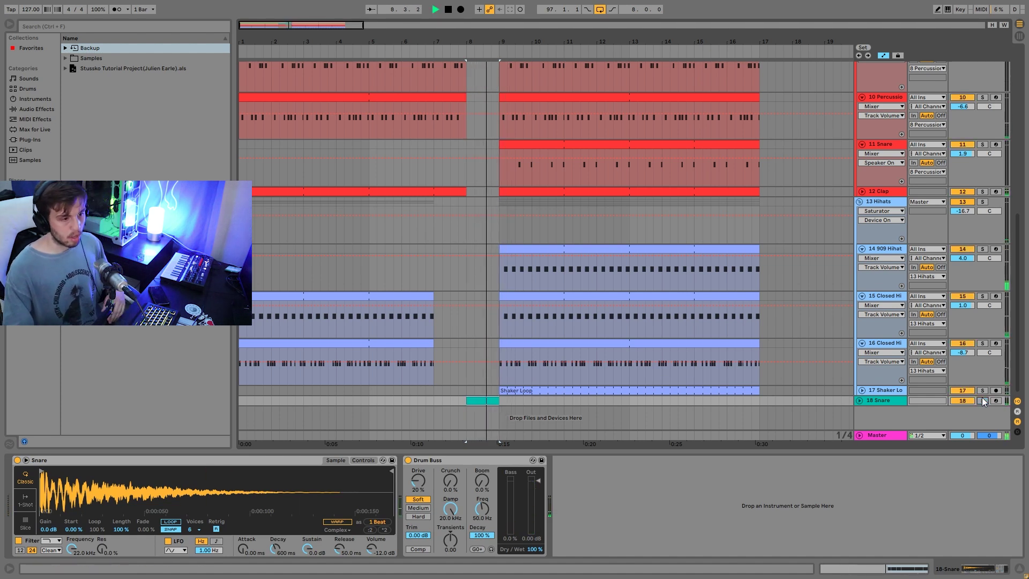
pyautogui.press('space')
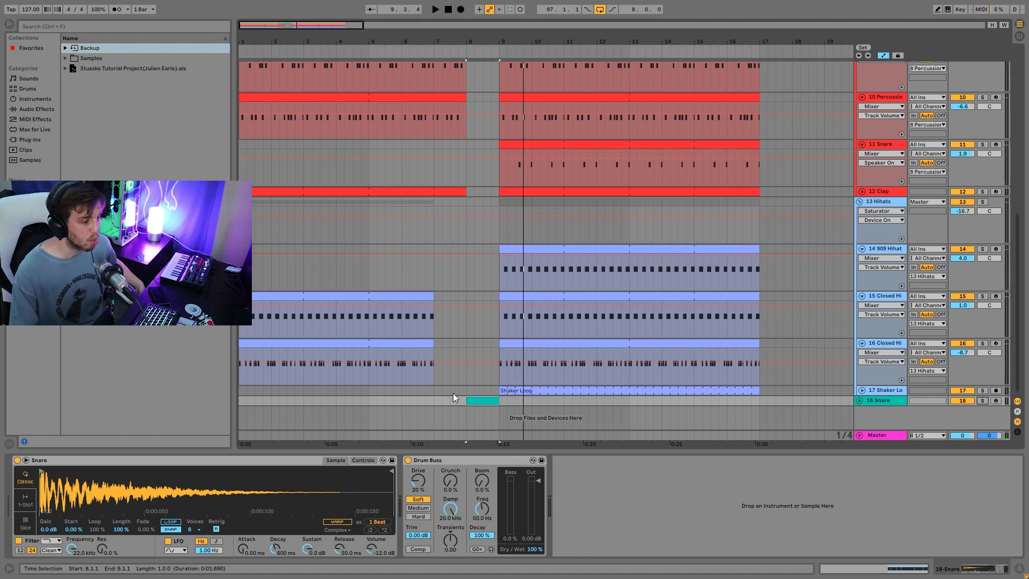
# Replay the mix from bar 8 with the Snare track 18 unfolded and open its clip's MIDI notes.
pyautogui.press('space')
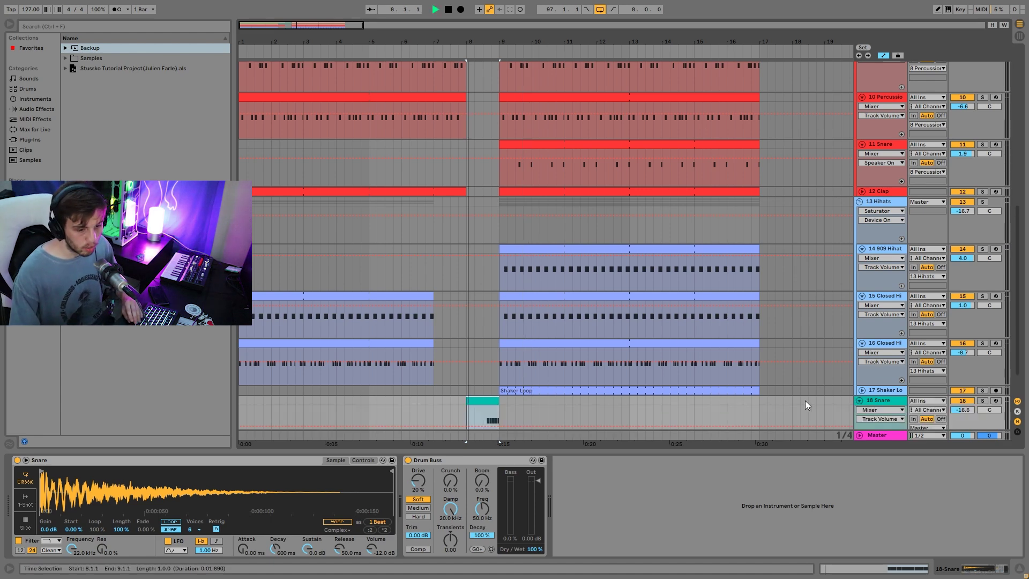
pyautogui.doubleClick(485, 401)
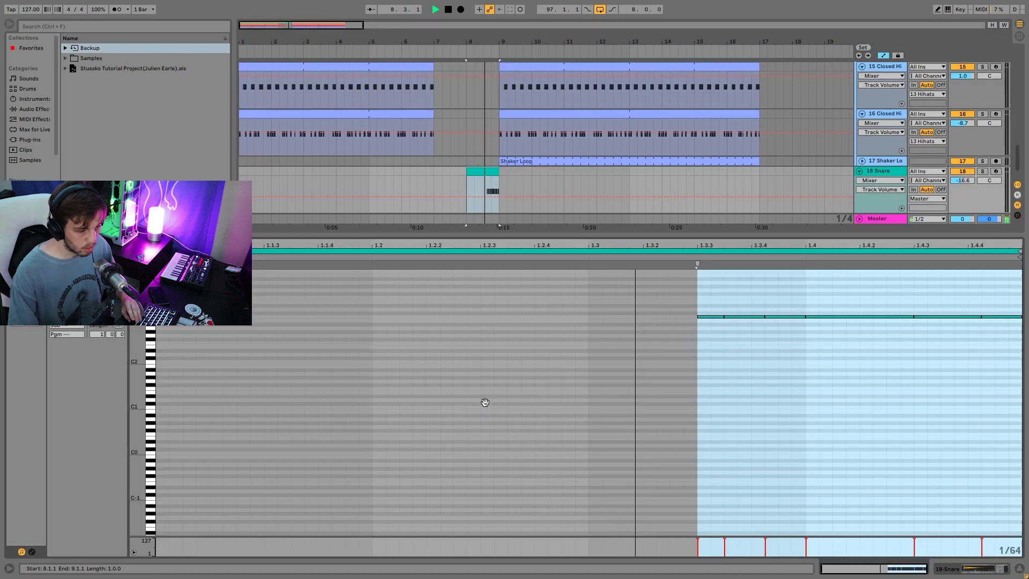
# Show the device chain of Snare track 18 and play its fill in the mix from bar 8 into bar 9.
pyautogui.click(877, 171)
pyautogui.press('space')
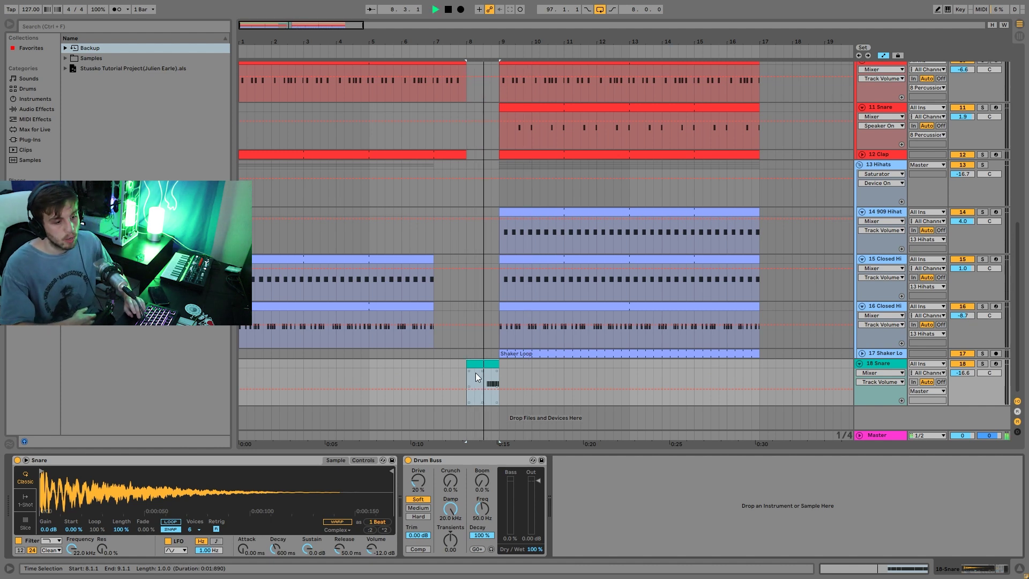
pyautogui.press('space')
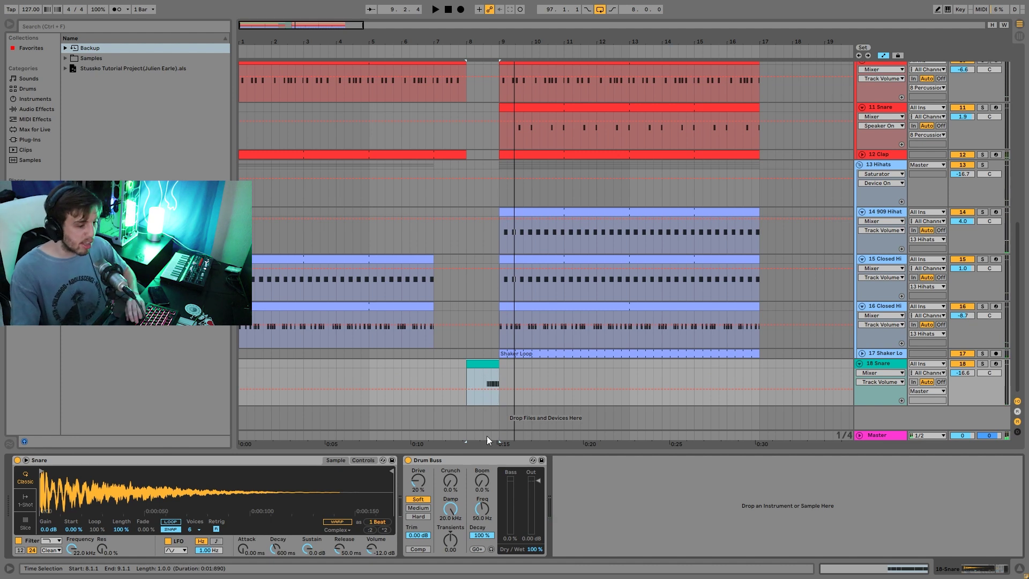
# Play the full mix from bar 5 through the snare fill into the drop and show the Shaker Loop track's devices.
pyautogui.click(373, 364)
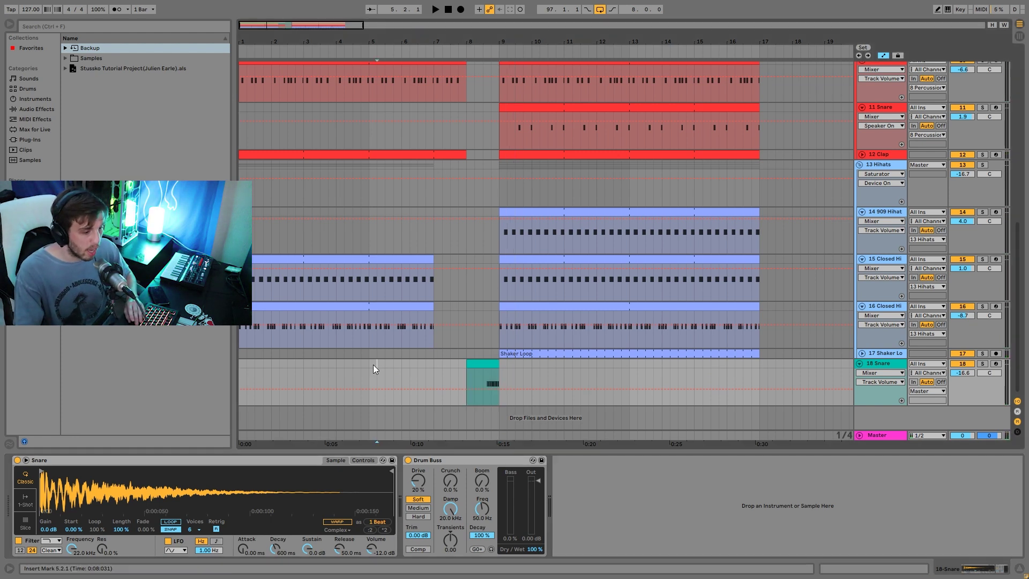
pyautogui.press('space')
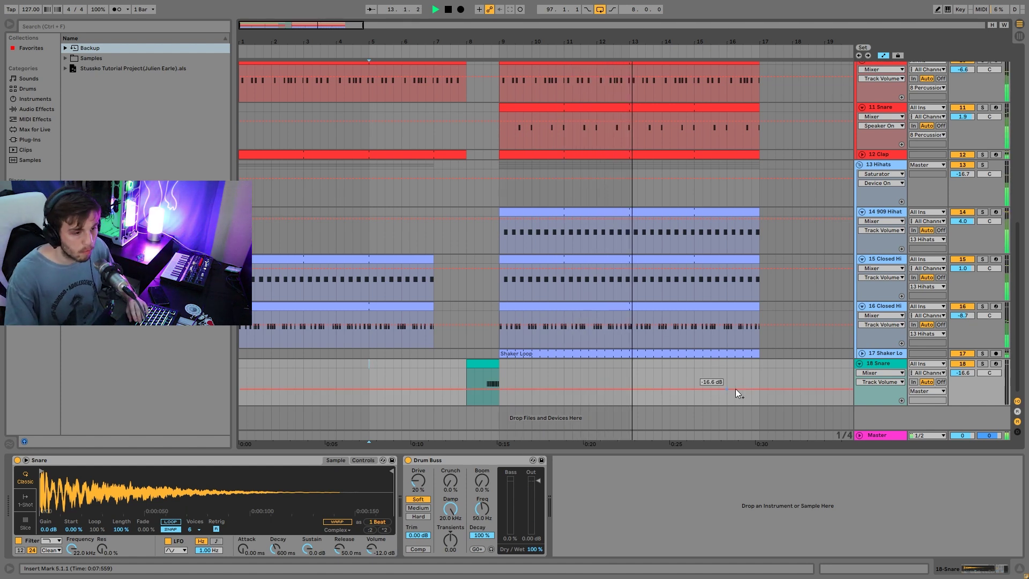
pyautogui.click(879, 353)
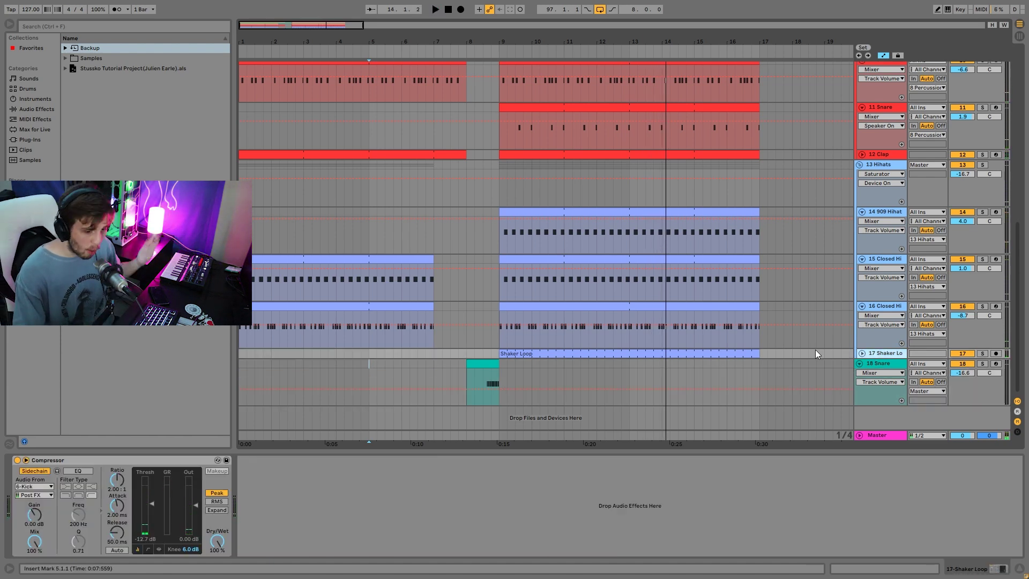
# Show the Snare track's devices again and return to the Chord Stab track at the start of the track list.
pyautogui.click(894, 366)
pyautogui.scroll(4, 857, 366)
pyautogui.scroll(5, 852, 360)
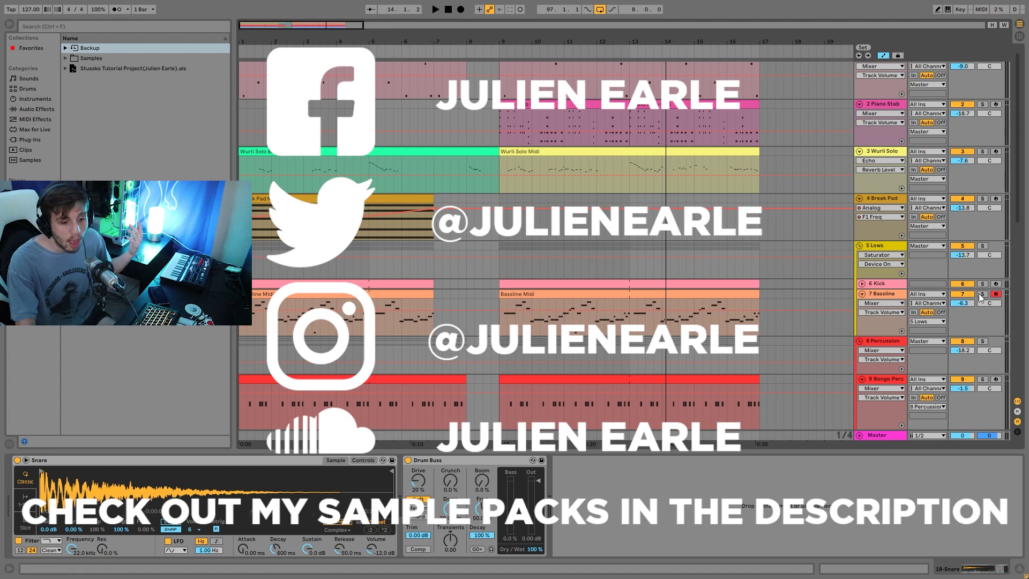
pyautogui.scroll(1, 793, 294)
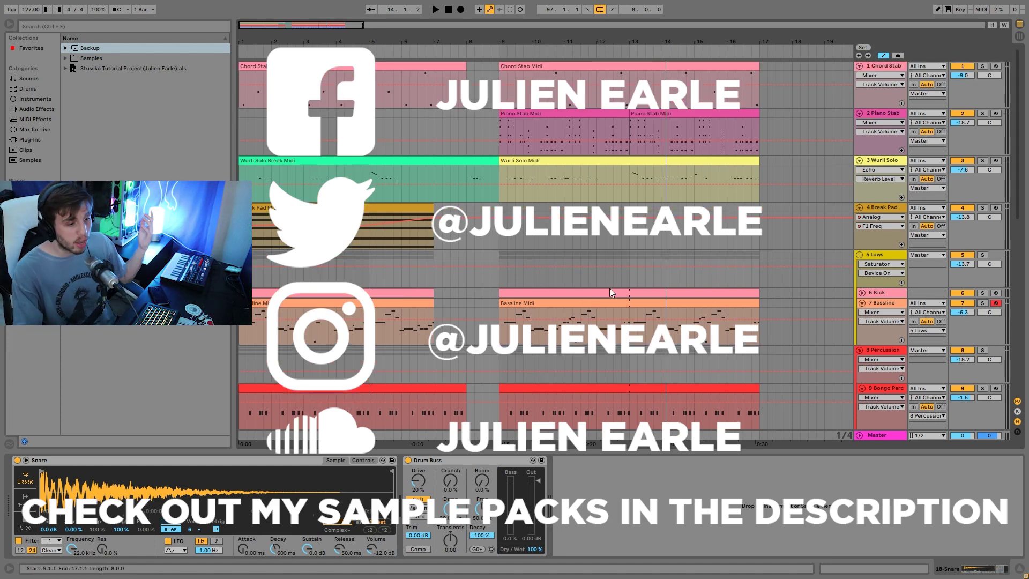